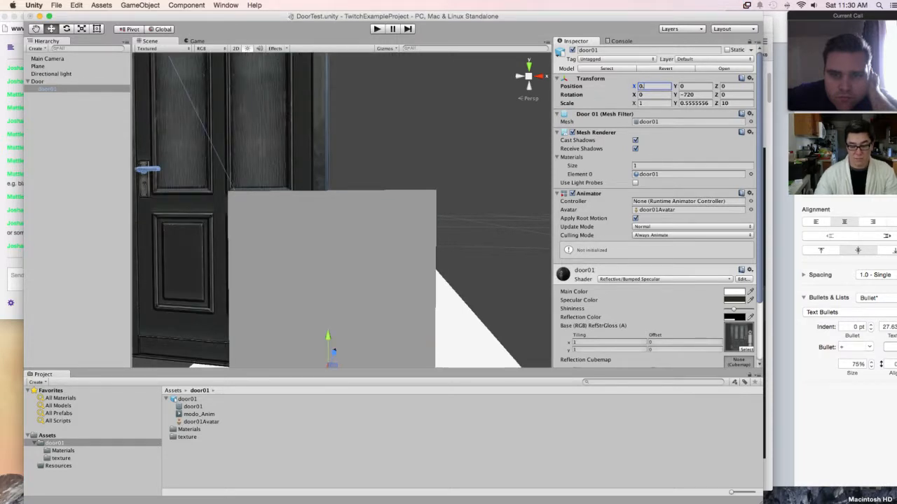
Step: Set the X position of door01 to 0.55 so it lines up horizontally with the Door cube
{"action": "type", "text": "6"}
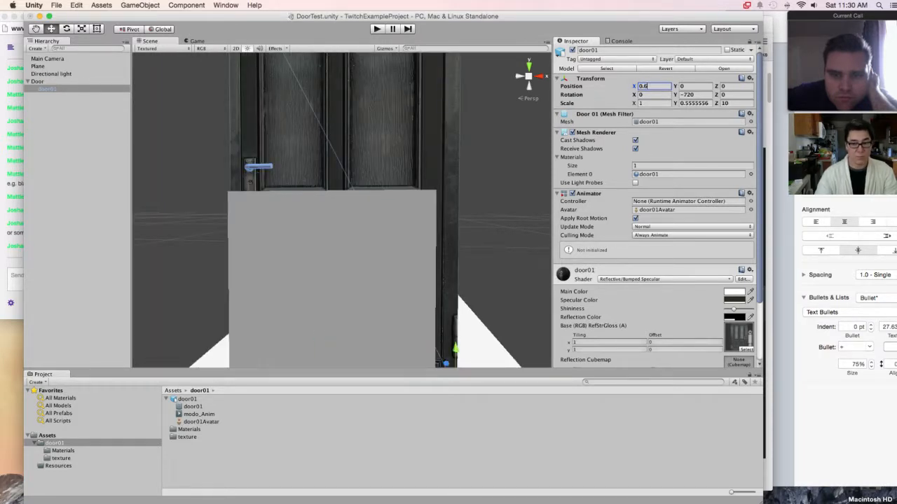
{"action": "key", "text": "BackSpace"}
{"action": "type", "text": "5"}
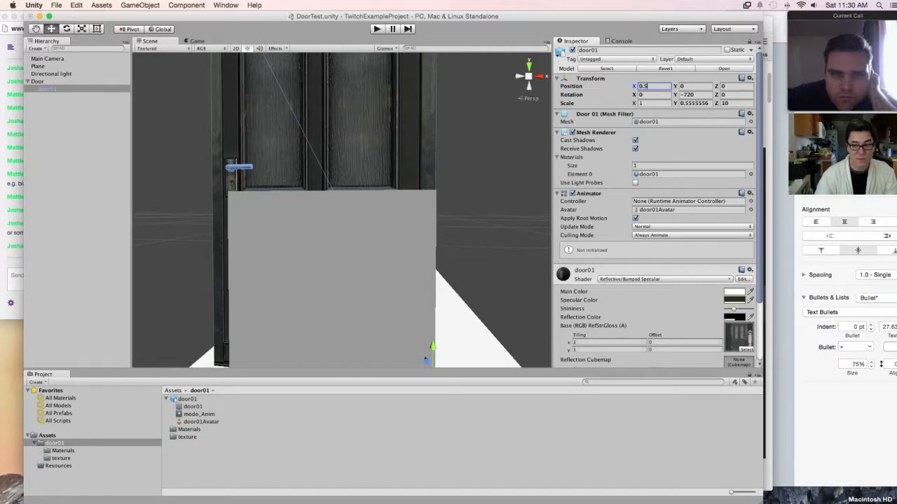
{"action": "key", "text": "BackSpace"}
{"action": "type", "text": "6"}
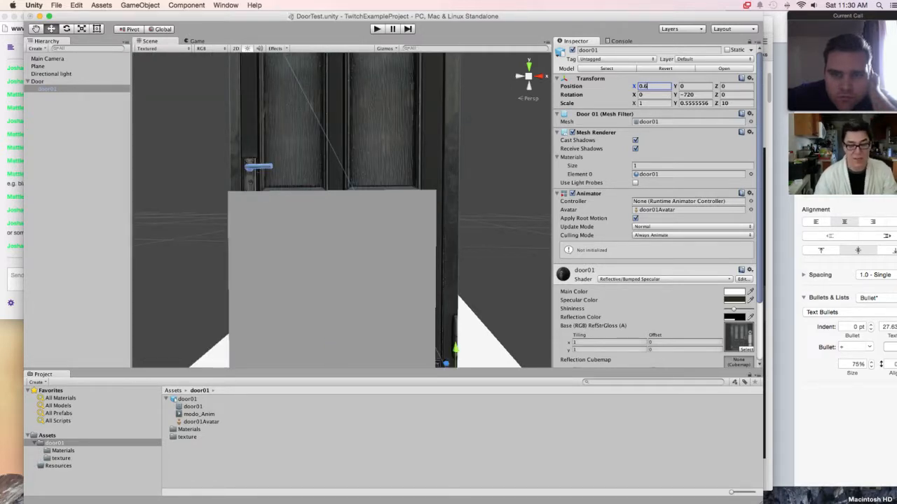
{"action": "key", "text": "BackSpace"}
{"action": "type", "text": "55"}
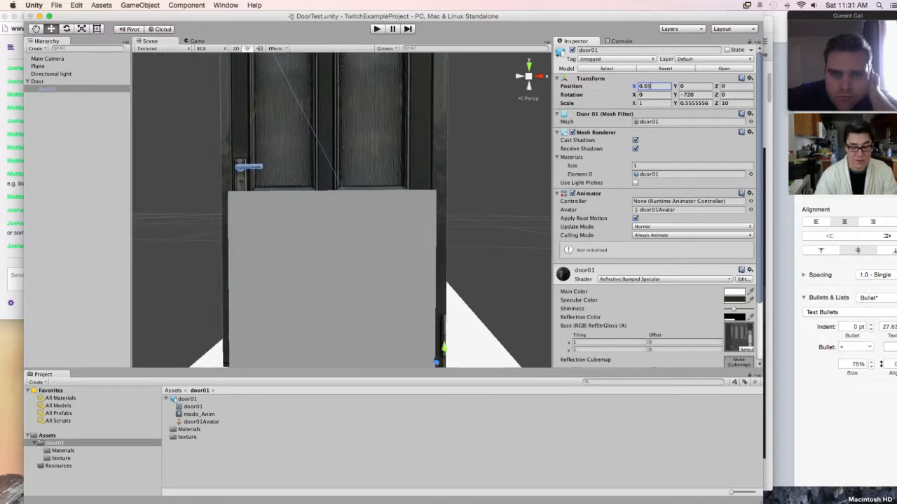
Step: Set the Y position of door01 to -0.5 so its base meets the bottom of the Door cube
{"action": "left_click_drag", "start_coordinate": [421, 336], "coordinate": [444, 354], "text": "alt"}
{"action": "key", "text": "f"}
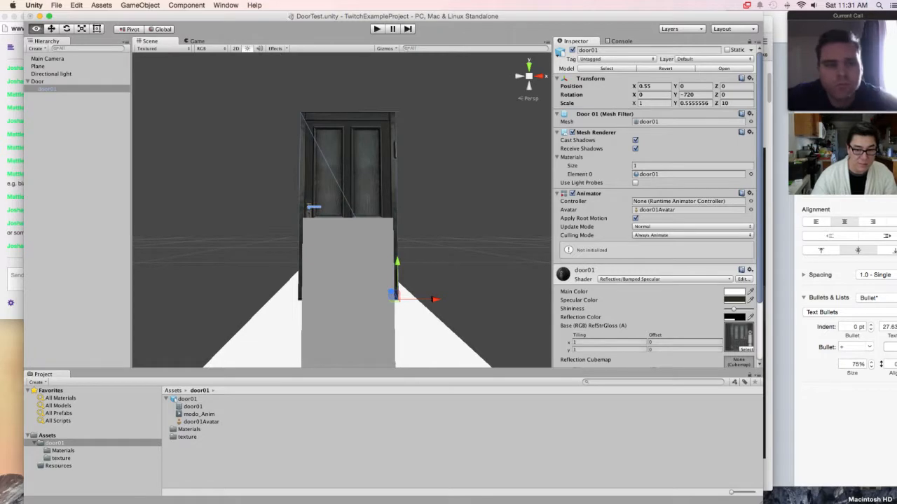
{"action": "scroll", "coordinate": [342, 210], "scroll_direction": "up", "scroll_amount": 2}
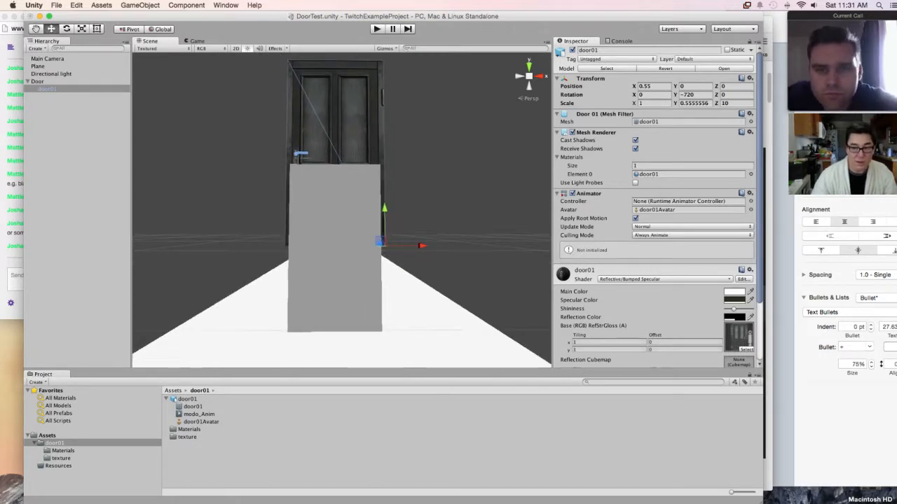
{"action": "left_click", "coordinate": [693, 86]}
{"action": "type", "text": "9"}
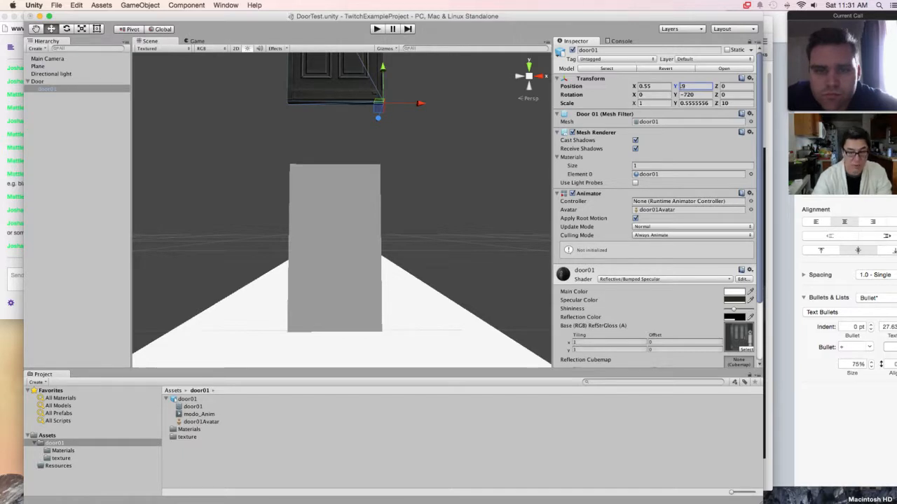
{"action": "key", "text": "Left"}
{"action": "type", "text": "-"}
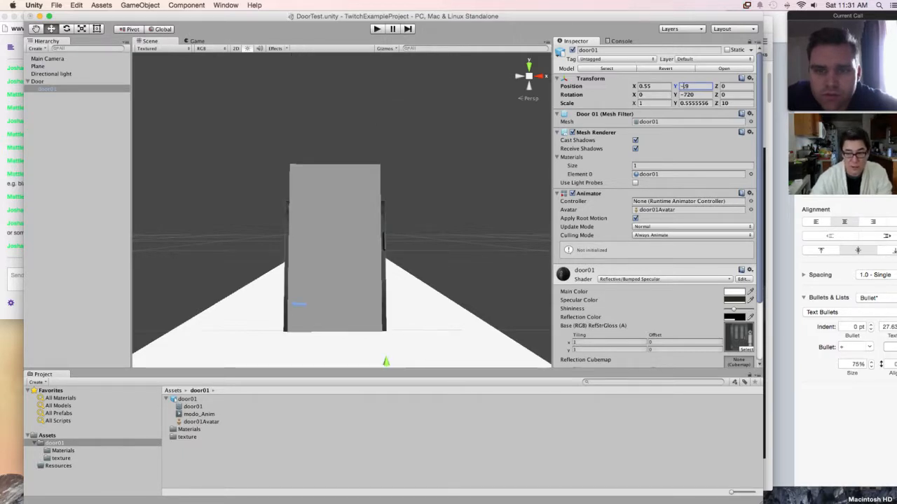
{"action": "type", "text": "."}
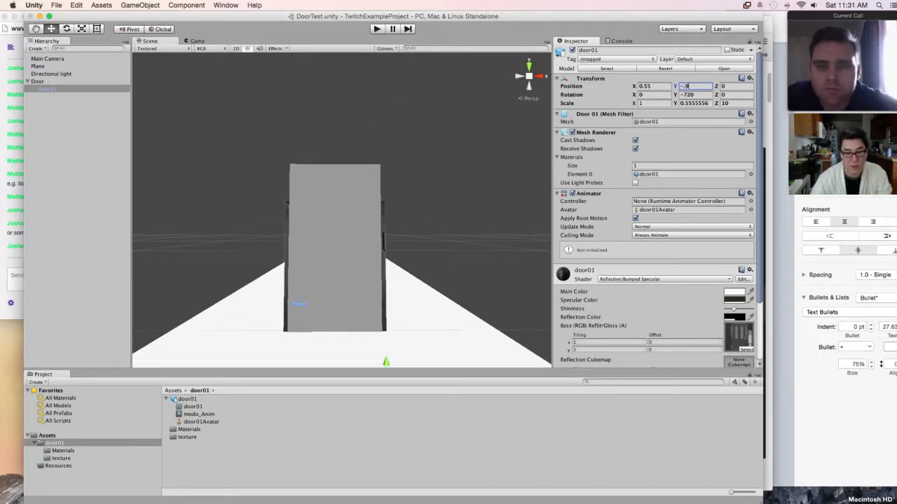
{"action": "key", "text": "Delete"}
{"action": "type", "text": "6"}
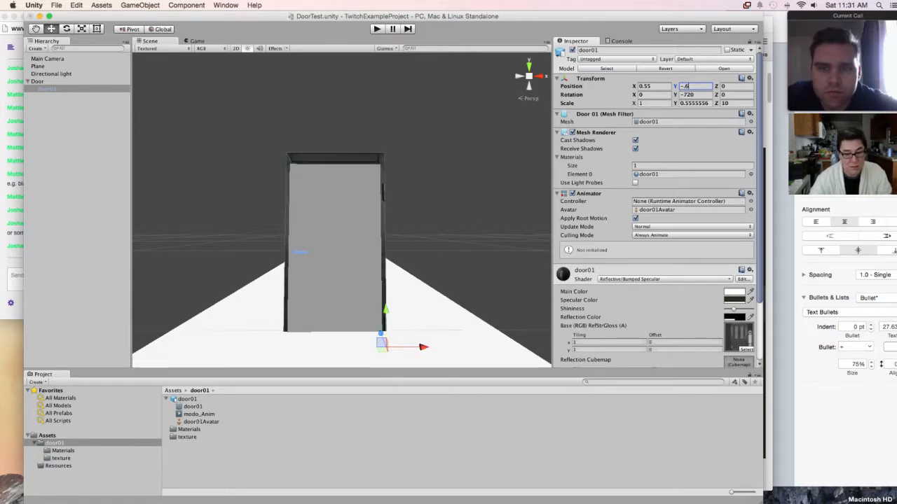
{"action": "key", "text": "BackSpace"}
{"action": "type", "text": "4"}
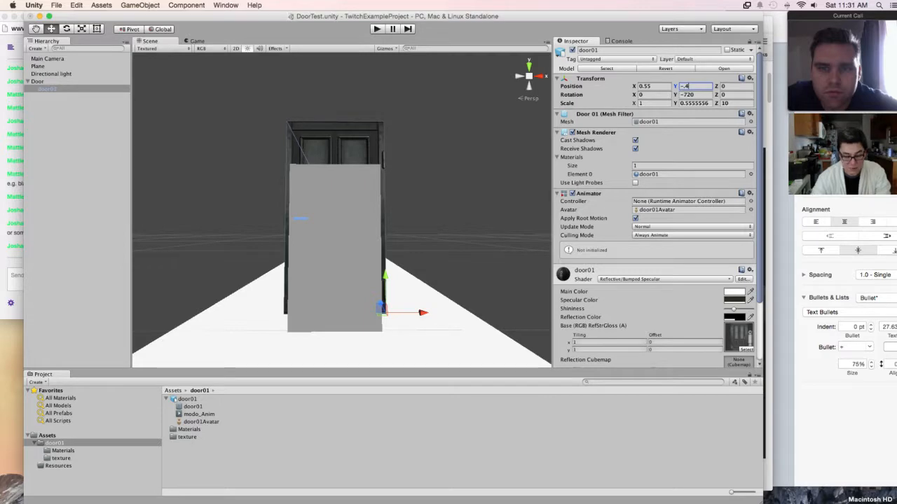
{"action": "key", "text": "BackSpace"}
{"action": "type", "text": "5"}
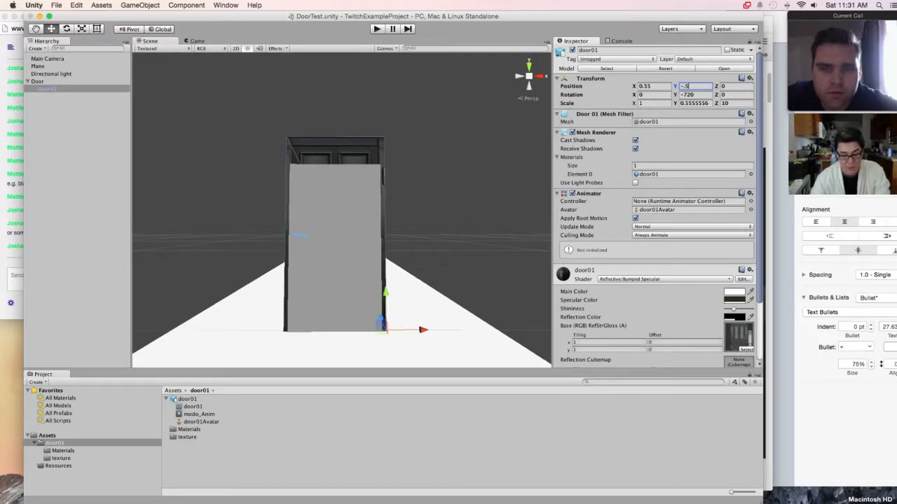
Step: Unparent door01 from the Door cube to the root of the hierarchy, and delete the Door cube
{"action": "left_click", "coordinate": [335, 245]}
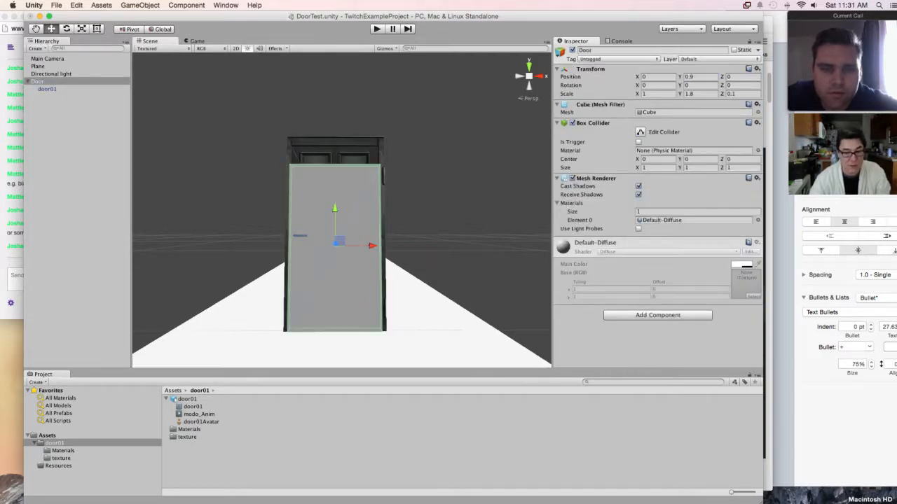
{"action": "left_click", "coordinate": [47, 89]}
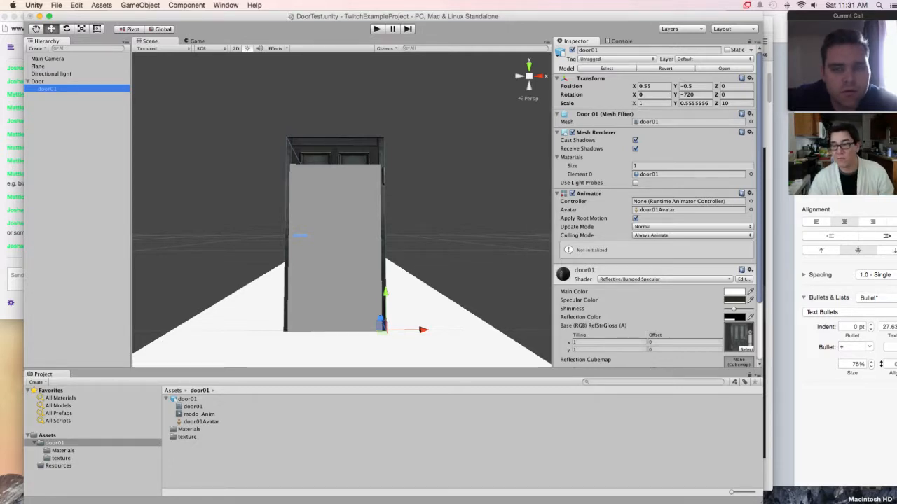
{"action": "left_click_drag", "start_coordinate": [47, 89], "coordinate": [77, 178]}
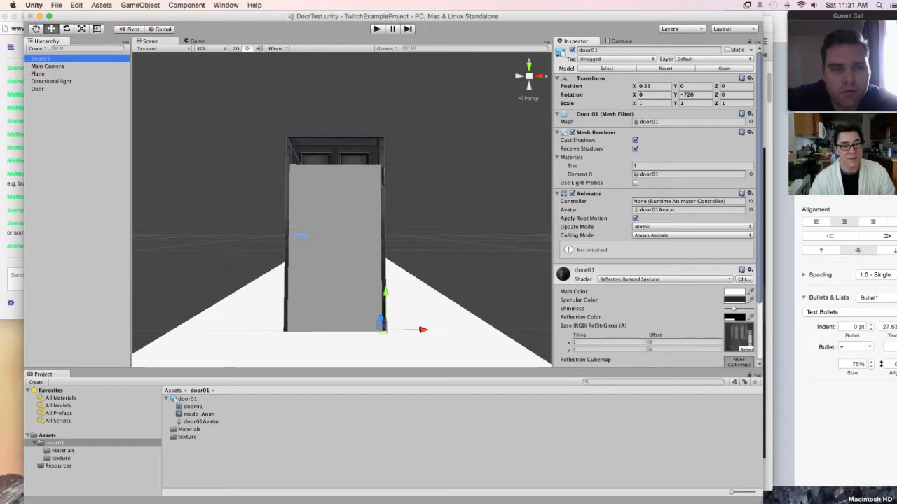
{"action": "left_click", "coordinate": [38, 89]}
{"action": "key", "text": "super+BackSpace"}
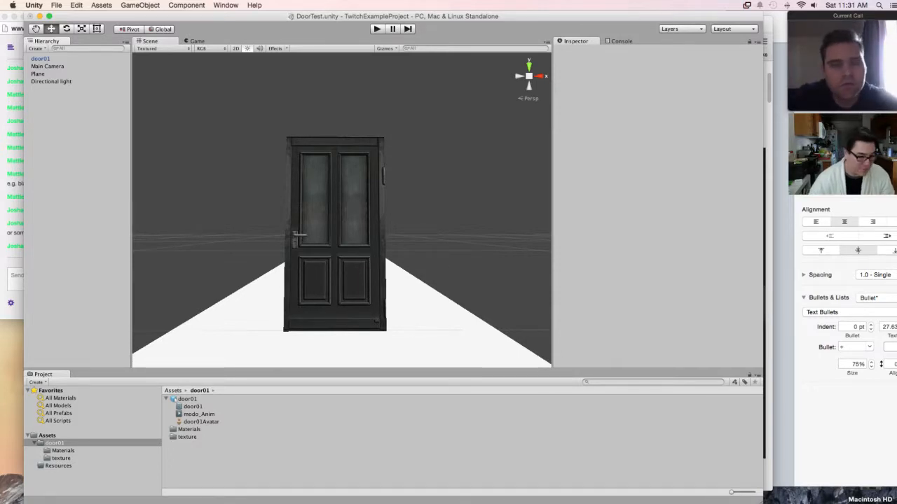
{"action": "left_click", "coordinate": [41, 58]}
{"action": "left_click", "coordinate": [694, 86]}
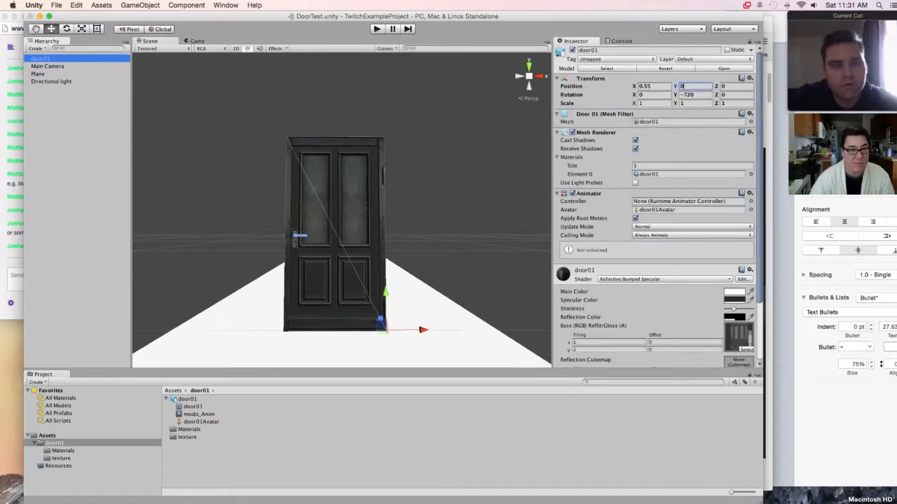
{"action": "left_click", "coordinate": [653, 86]}
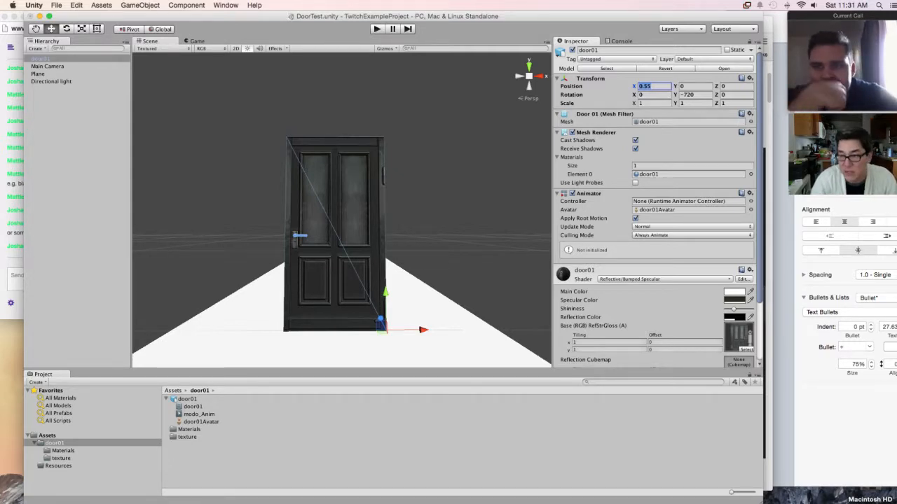
Step: Create an empty game object and move it up and away from the door, to about X 8.31, Y 8.41
{"action": "left_click", "coordinate": [36, 49]}
{"action": "left_click", "coordinate": [56, 58]}
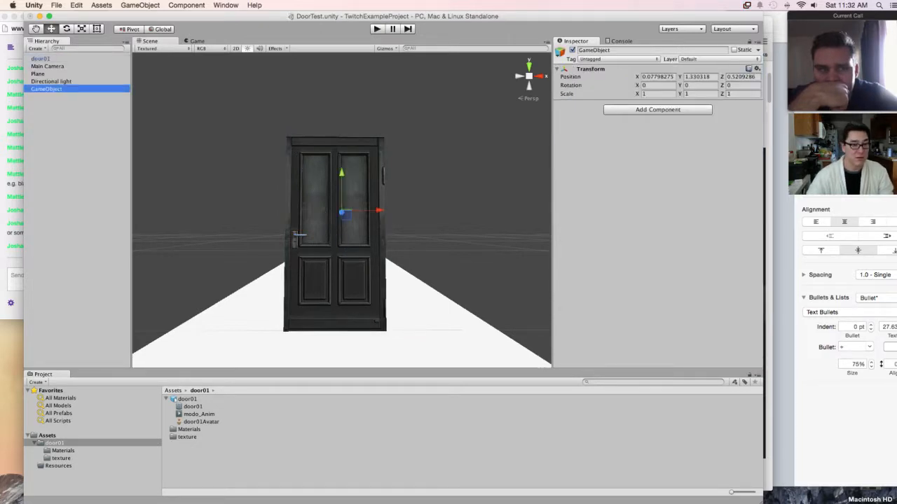
{"action": "key", "text": "f"}
{"action": "left_click_drag", "start_coordinate": [402, 132], "coordinate": [338, 217]}
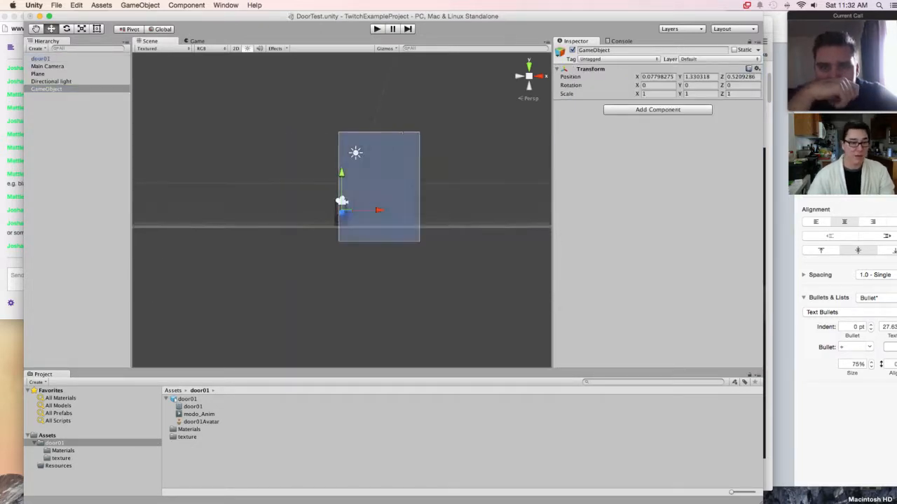
{"action": "left_click_drag", "start_coordinate": [365, 175], "coordinate": [445, 228], "text": "alt"}
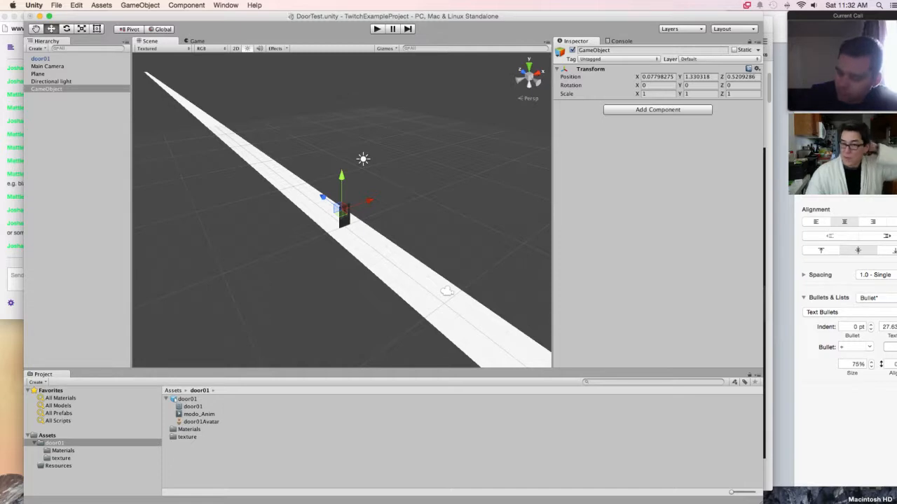
{"action": "left_click", "coordinate": [47, 89]}
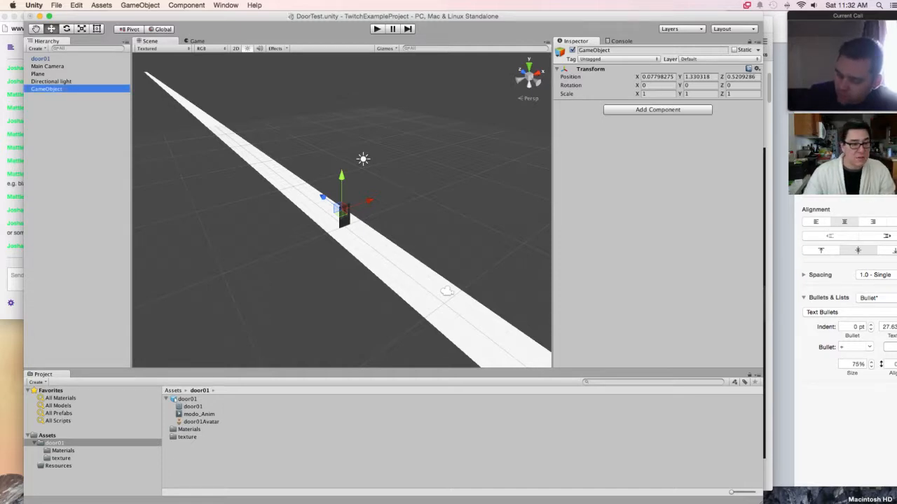
{"action": "left_click", "coordinate": [657, 76]}
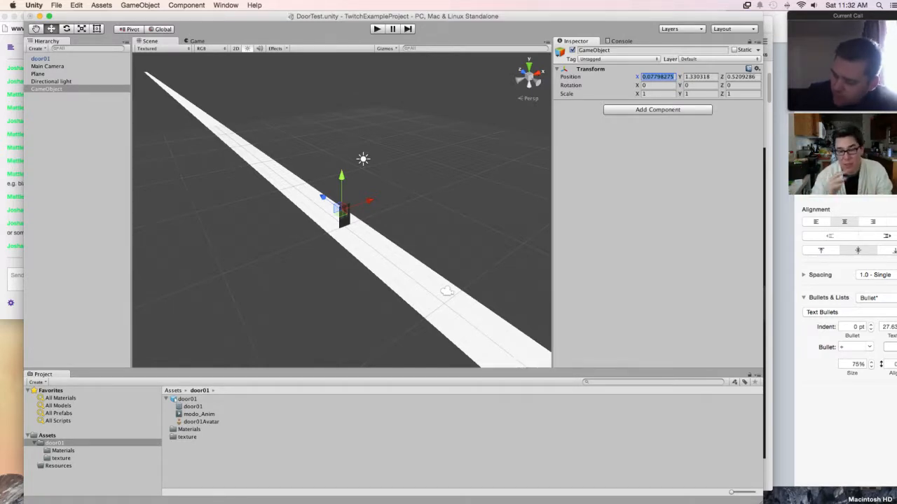
{"action": "left_click_drag", "start_coordinate": [341, 189], "coordinate": [341, 99]}
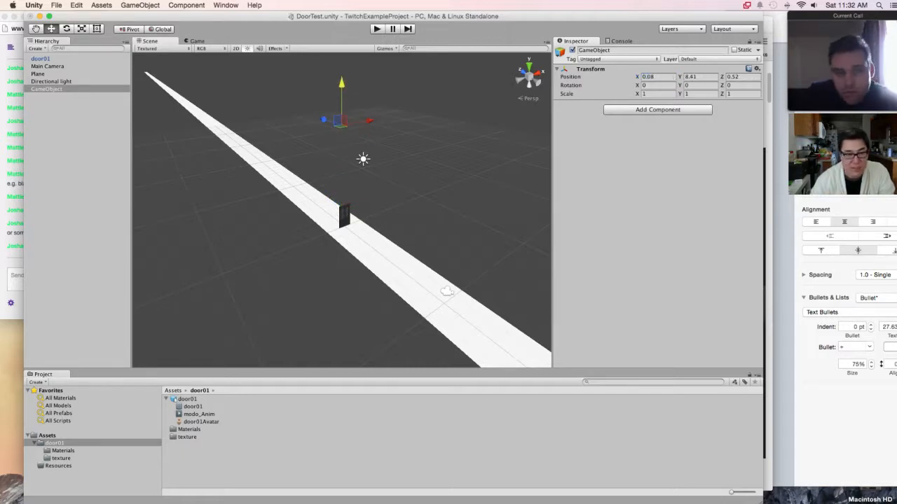
{"action": "left_click_drag", "start_coordinate": [366, 120], "coordinate": [439, 110]}
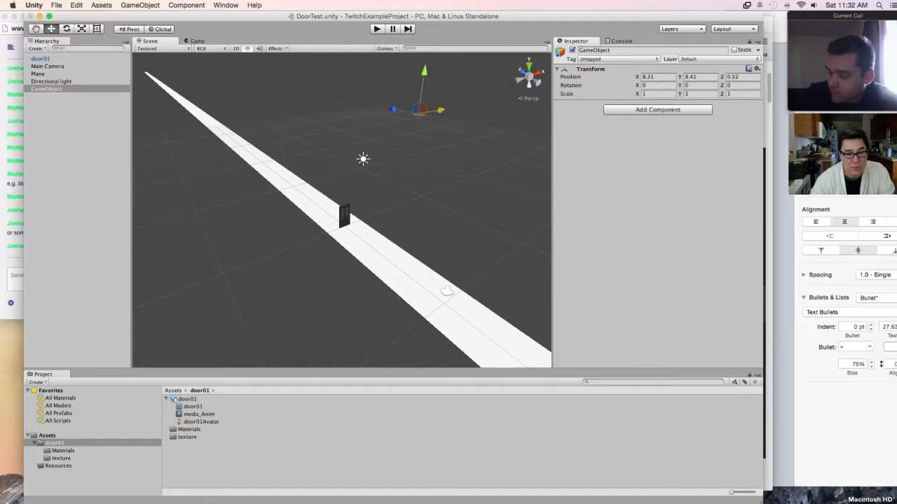
Step: Make door01 a child of the empty GameObject
{"action": "left_click", "coordinate": [41, 59]}
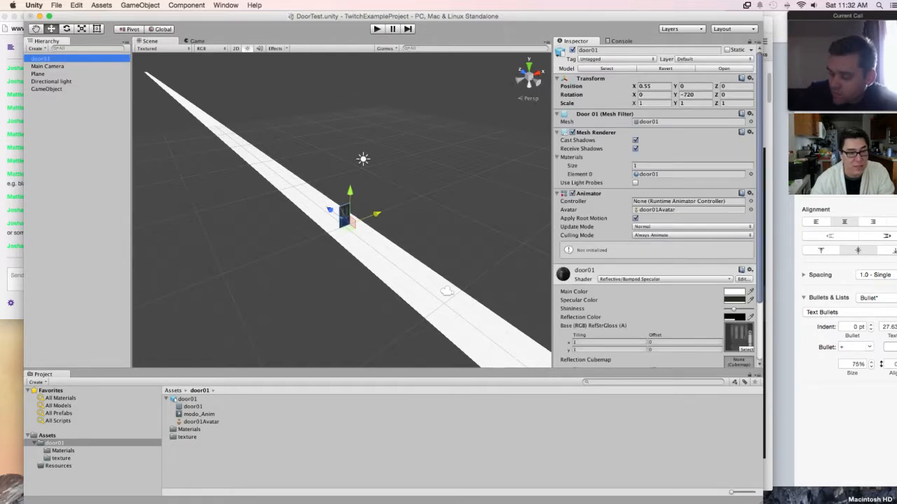
{"action": "left_click", "coordinate": [46, 89]}
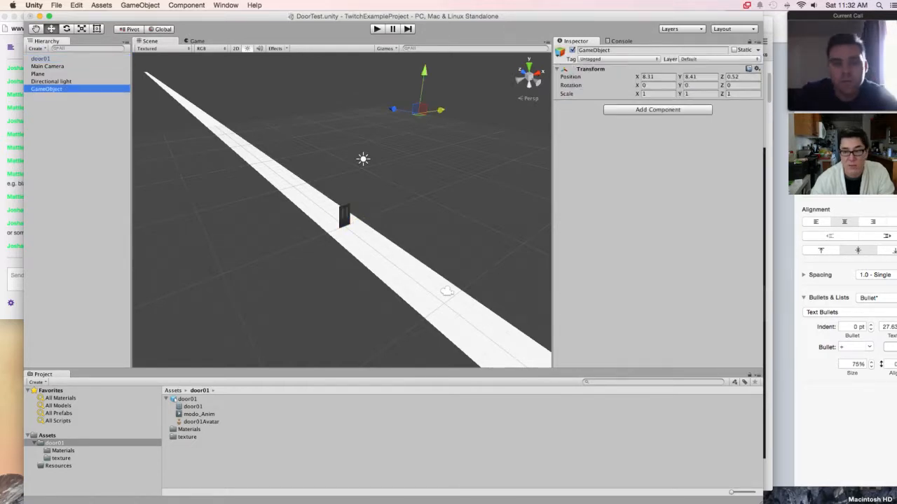
{"action": "left_click_drag", "start_coordinate": [41, 59], "coordinate": [46, 82]}
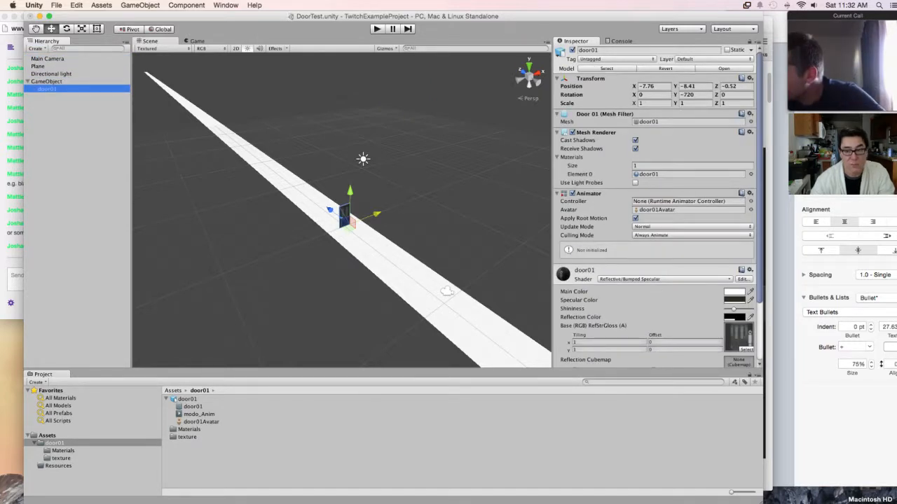
Step: Set the X, Y and Z position of door01 to 0 so it sits at its parent's origin
{"action": "left_click", "coordinate": [46, 81]}
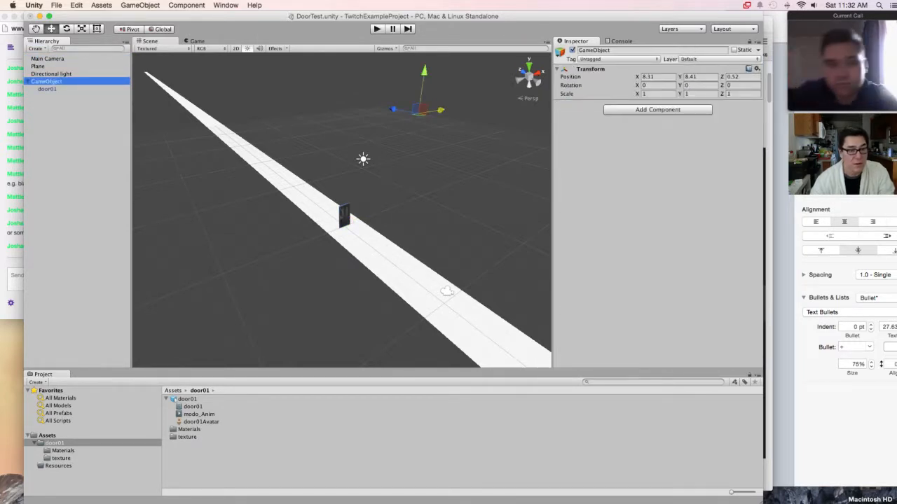
{"action": "left_click", "coordinate": [46, 89]}
{"action": "left_click", "coordinate": [651, 85]}
{"action": "type", "text": "0"}
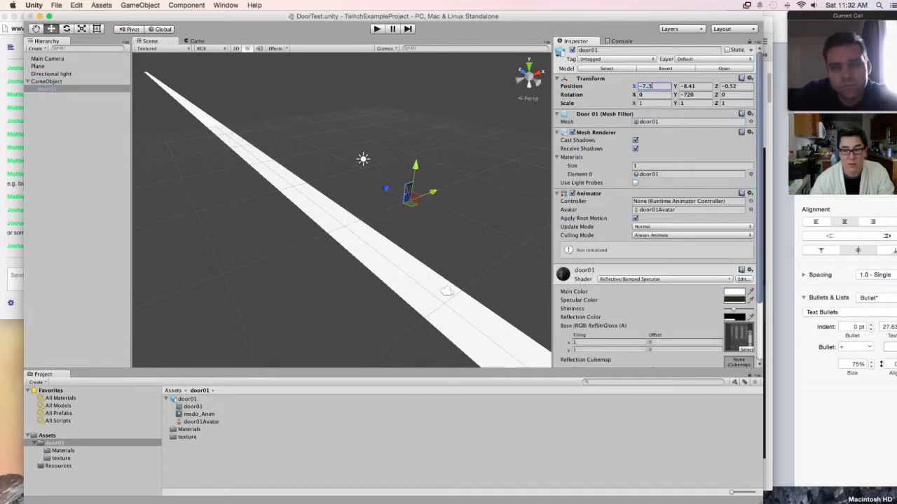
{"action": "key", "text": "Tab"}
{"action": "type", "text": "0"}
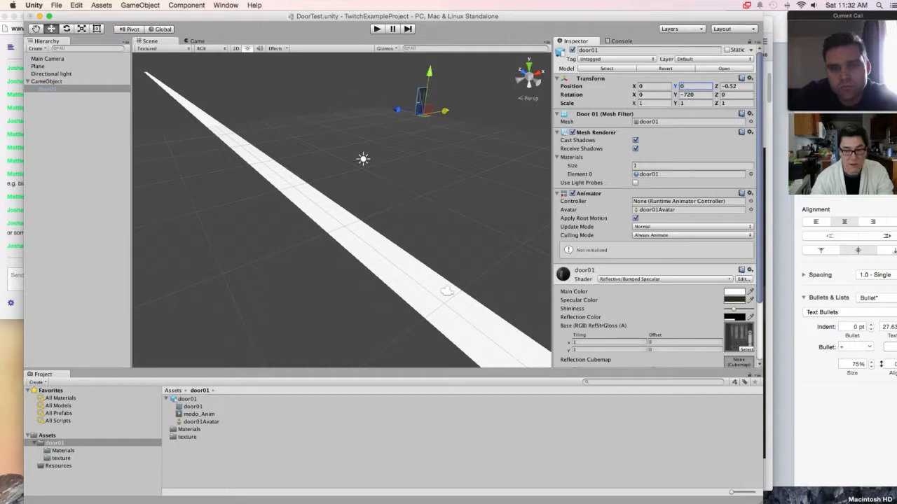
{"action": "left_click", "coordinate": [47, 81]}
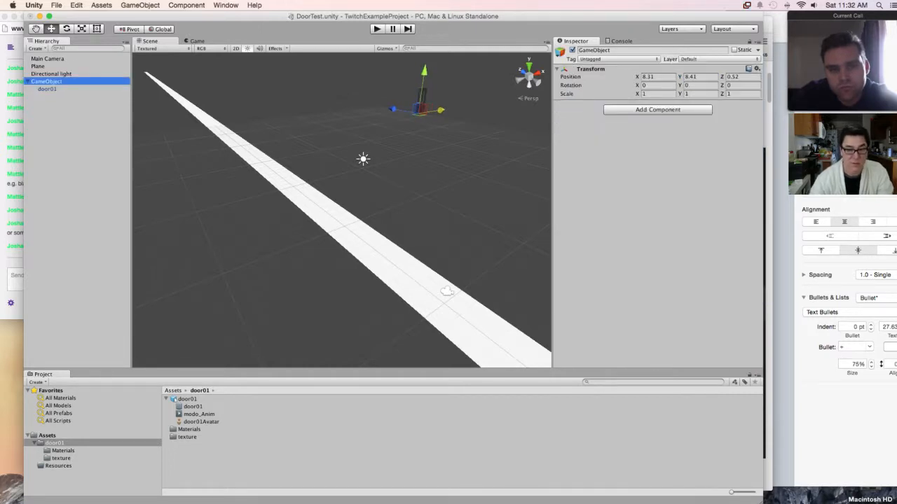
{"action": "left_click", "coordinate": [47, 89]}
{"action": "left_click", "coordinate": [47, 81]}
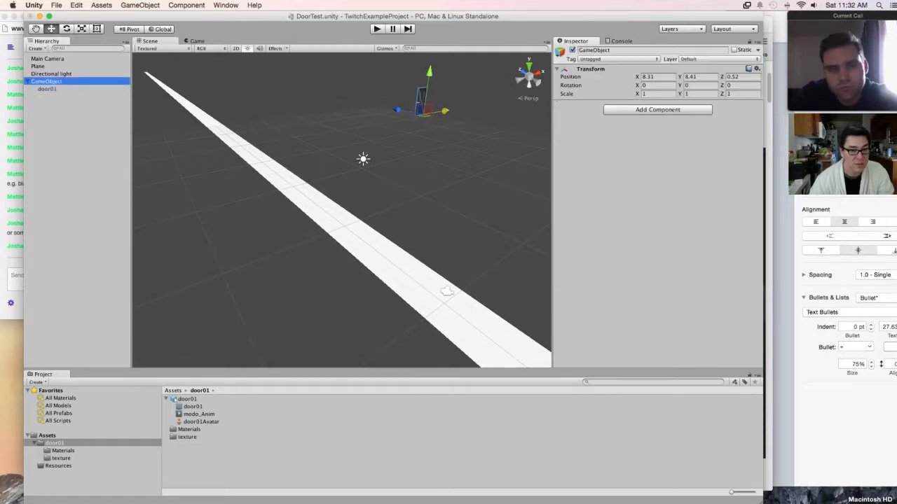
{"action": "left_click", "coordinate": [47, 89]}
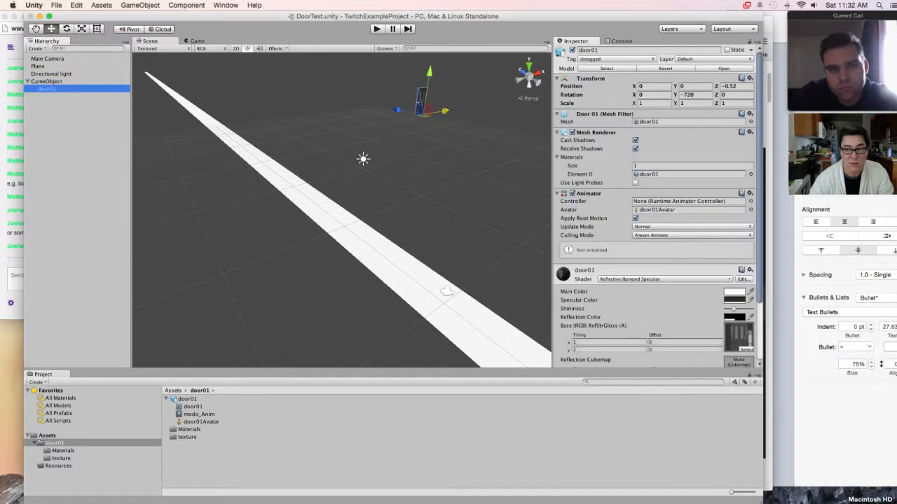
{"action": "left_click", "coordinate": [736, 87]}
{"action": "type", "text": "0"}
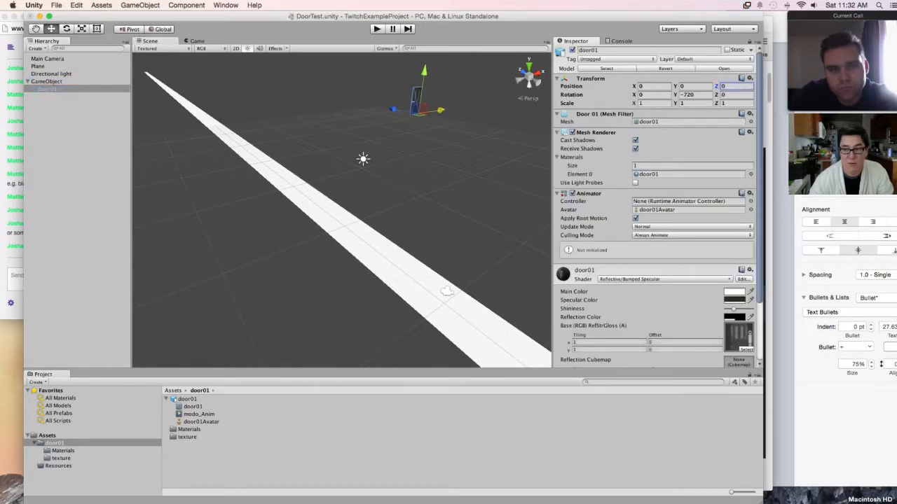
Step: Unparent door01 from the empty GameObject so it sits at the root of the hierarchy
{"action": "left_click", "coordinate": [47, 81]}
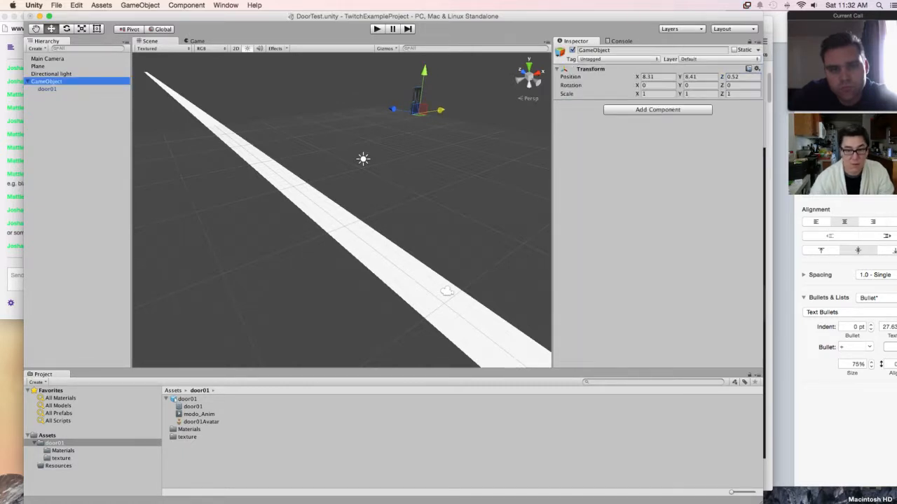
{"action": "left_click", "coordinate": [70, 133]}
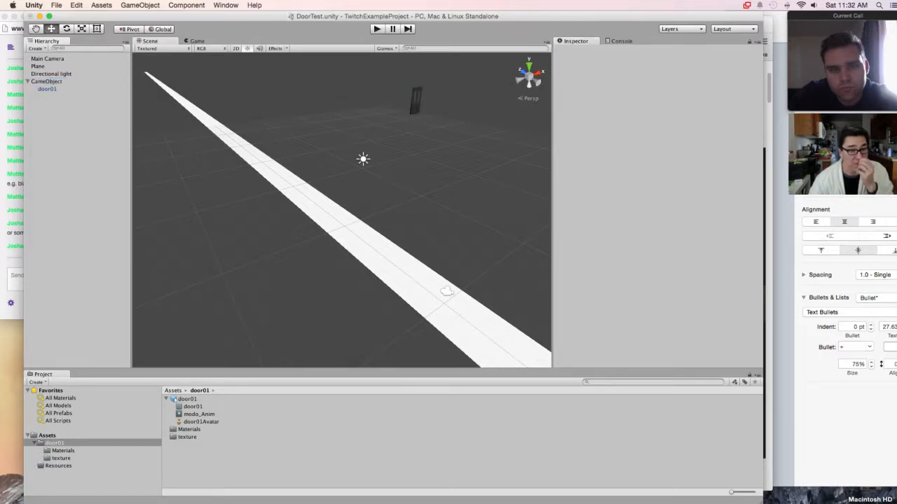
{"action": "left_click", "coordinate": [47, 81]}
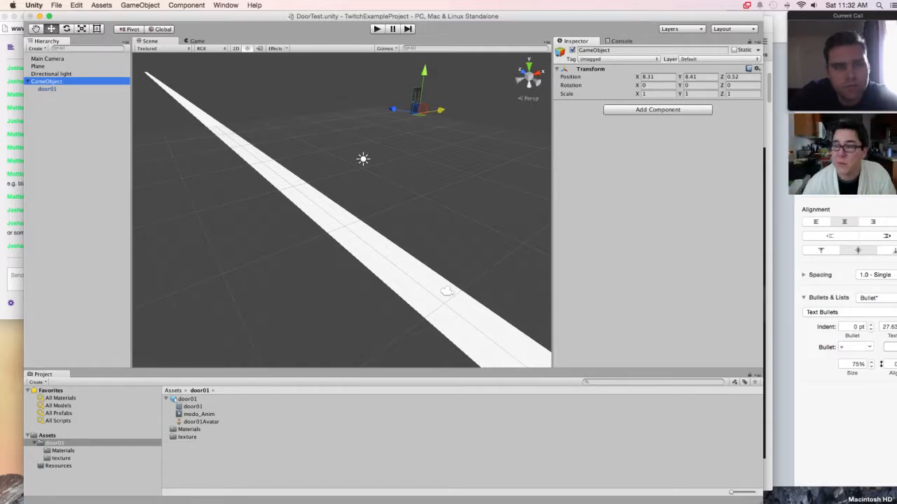
{"action": "left_click", "coordinate": [48, 89]}
{"action": "left_click_drag", "start_coordinate": [48, 89], "coordinate": [53, 150]}
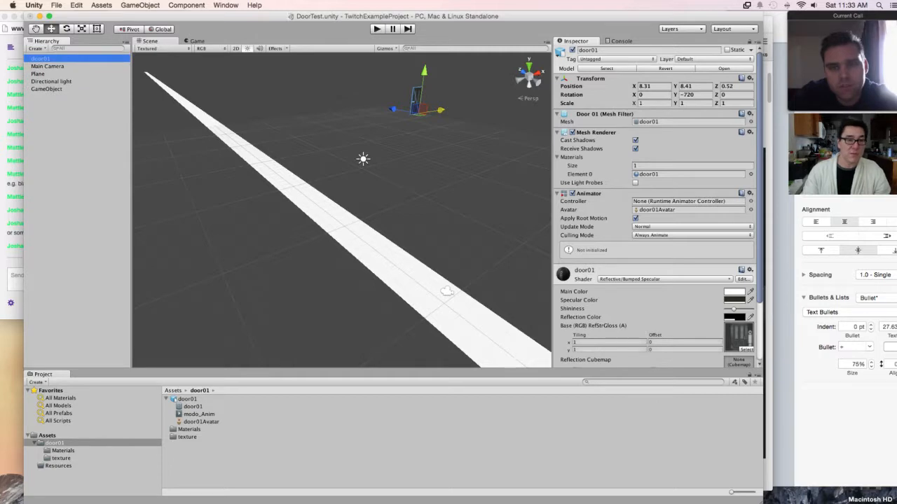
Step: Set the position of door01 to X 0.55, Y 0 and Z 0
{"action": "left_click", "coordinate": [645, 86]}
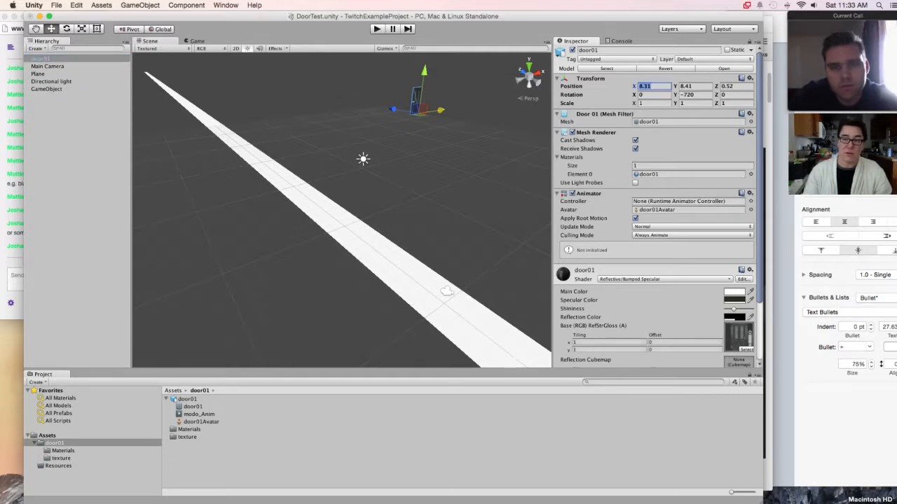
{"action": "key", "text": "BackSpace"}
{"action": "type", "text": "0.55"}
{"action": "key", "text": "Tab"}
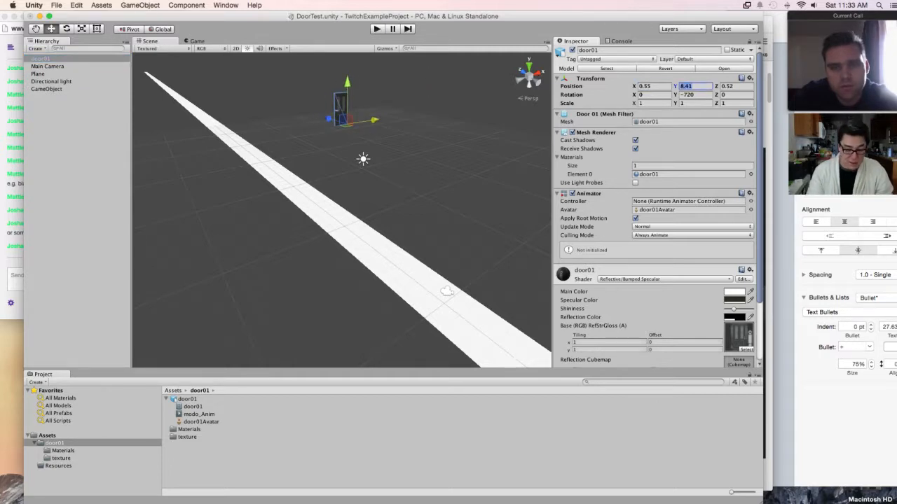
{"action": "type", "text": "0"}
{"action": "key", "text": "Tab"}
{"action": "type", "text": "0"}
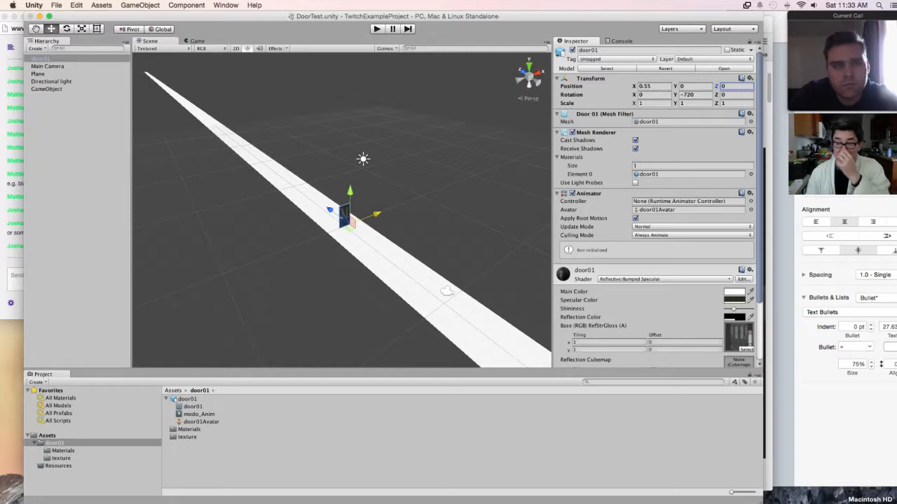
Step: Examine door01 up close where it stands on the white plane in the scene
{"action": "middle_click_drag", "start_coordinate": [379, 224], "coordinate": [311, 234]}
{"action": "scroll", "coordinate": [311, 235], "scroll_direction": "down", "scroll_amount": 5}
{"action": "scroll", "coordinate": [342, 218], "scroll_direction": "up", "scroll_amount": 10}
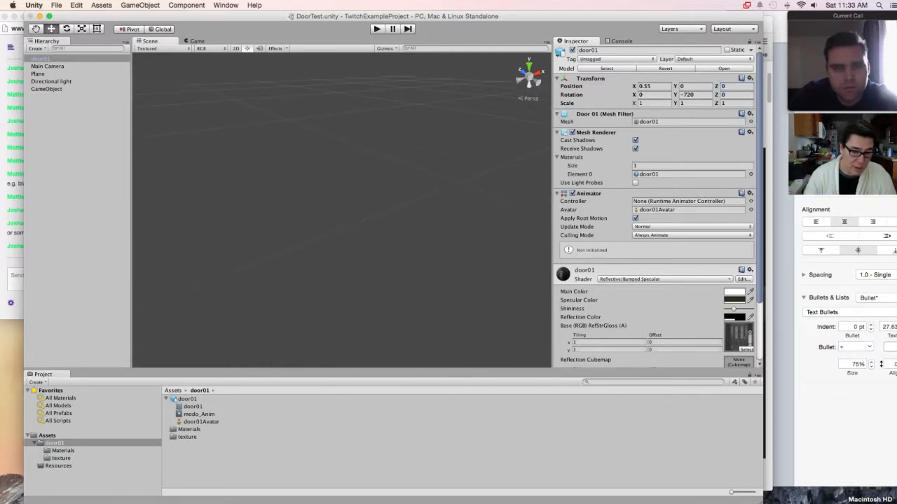
{"action": "scroll", "coordinate": [341, 218], "scroll_direction": "down", "scroll_amount": 4}
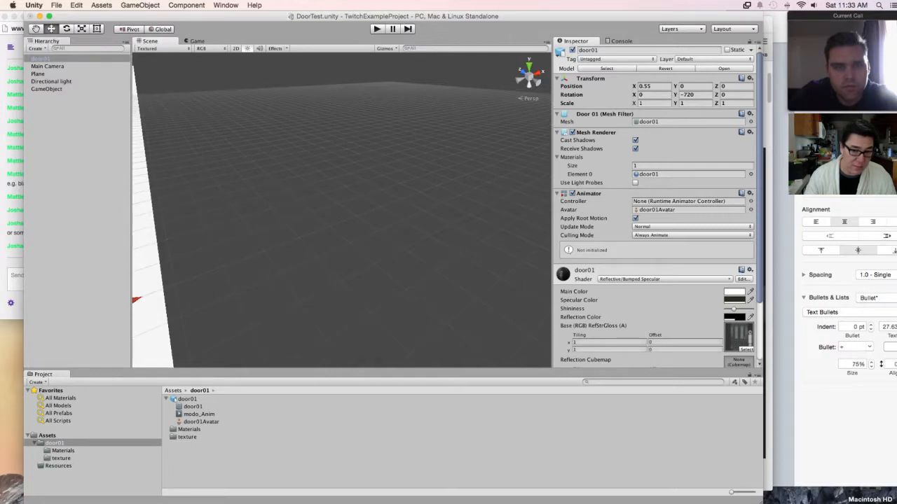
{"action": "left_click", "coordinate": [14, 275]}
{"action": "left_click", "coordinate": [301, 232]}
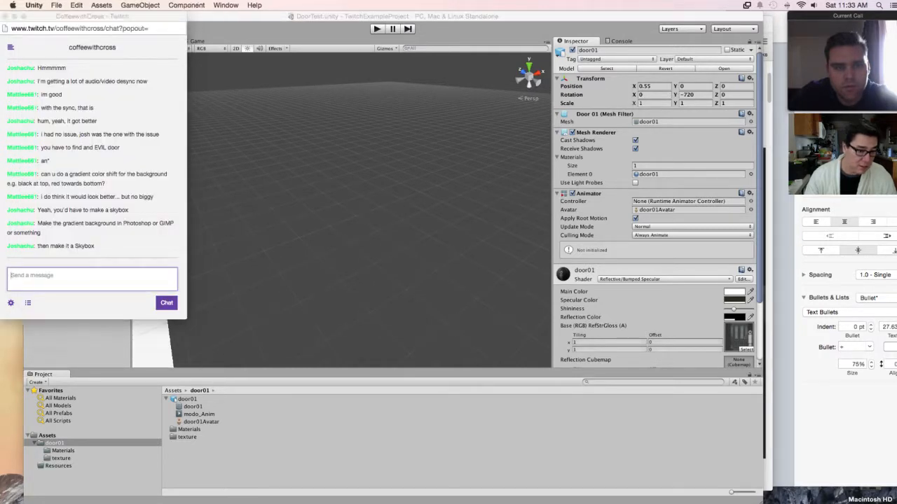
{"action": "middle_click_drag", "start_coordinate": [301, 231], "coordinate": [455, 195]}
{"action": "middle_click_drag", "start_coordinate": [315, 224], "coordinate": [405, 187]}
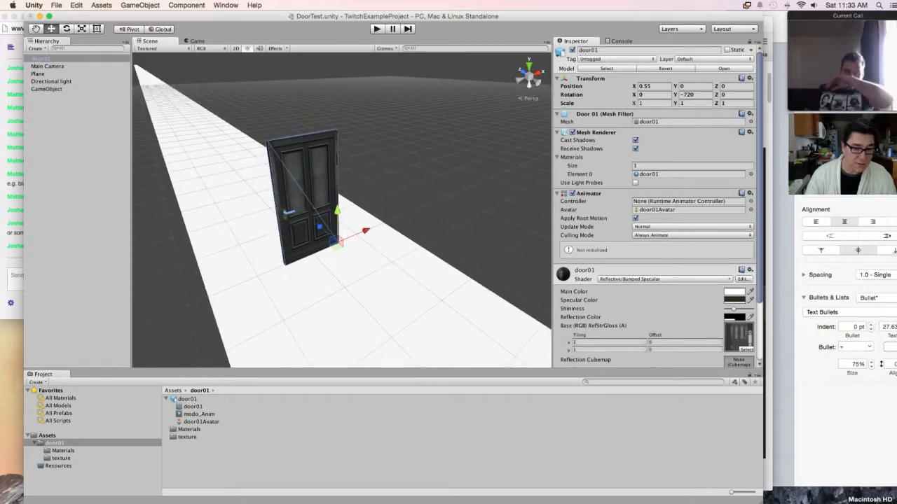
Step: Play the scene to check how the door looks through the game camera, and stop playback
{"action": "left_click", "coordinate": [225, 5]}
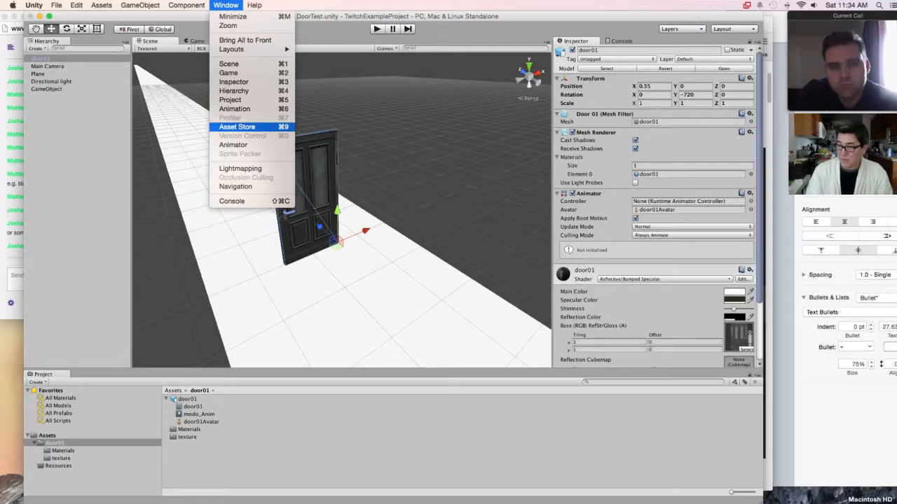
{"action": "left_click", "coordinate": [377, 29]}
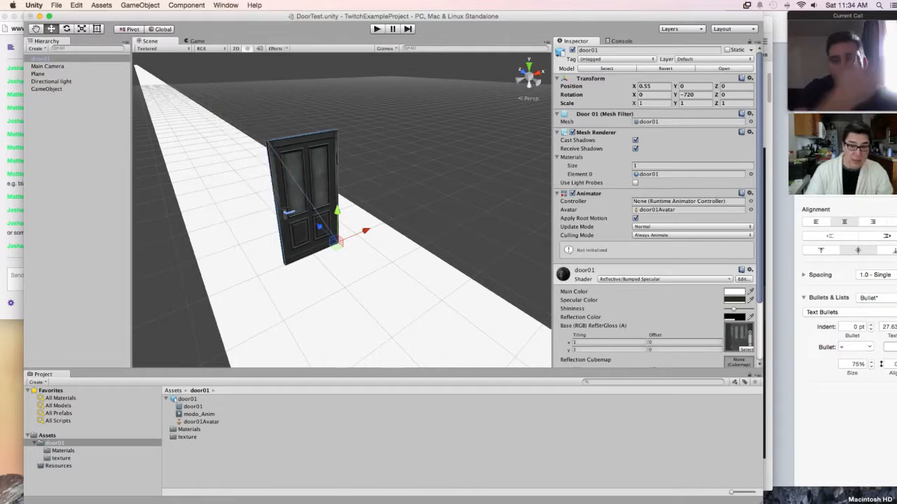
{"action": "left_click", "coordinate": [377, 28]}
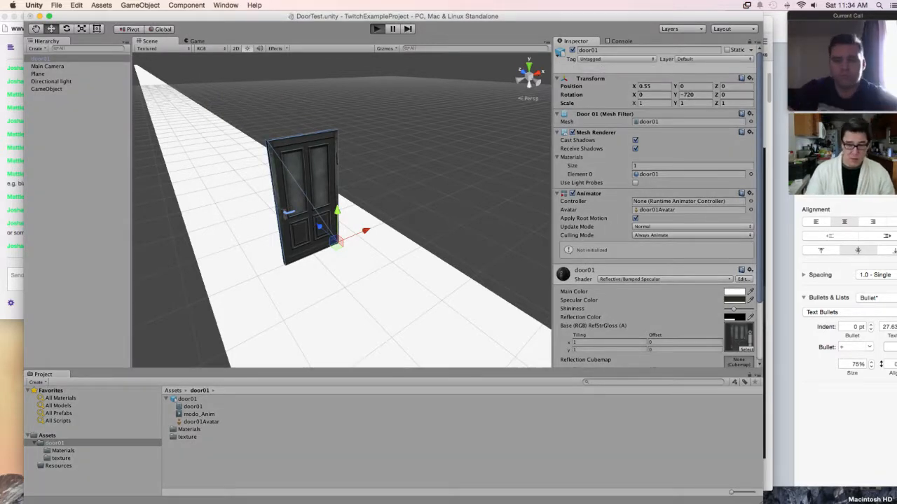
{"action": "key", "text": "super+p"}
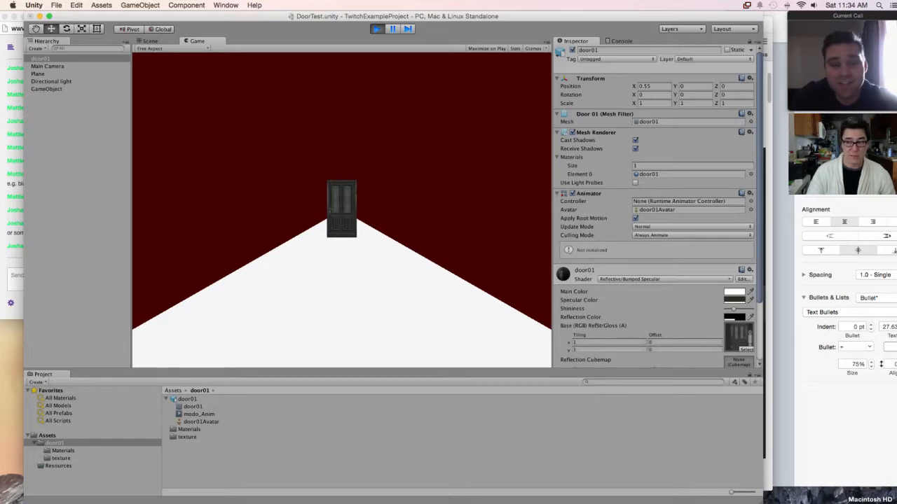
{"action": "key", "text": "super+p"}
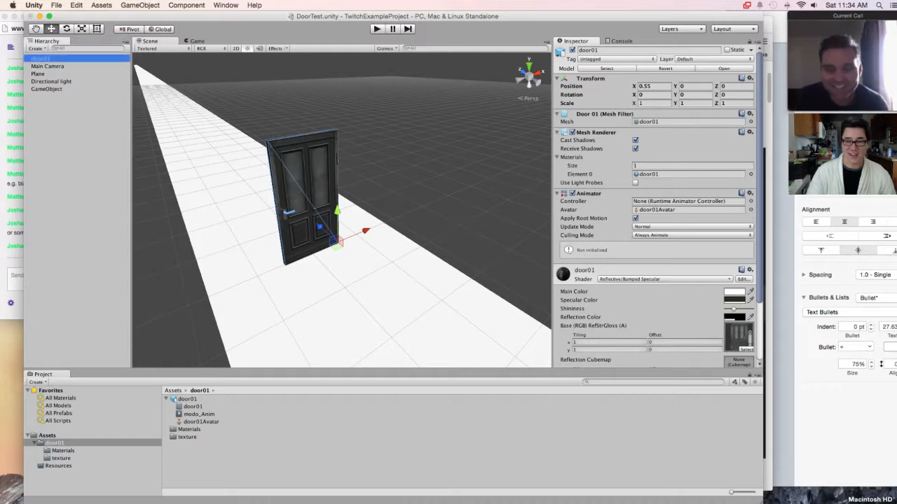
Step: Duplicate the door01 object twice in the scene hierarchy
{"action": "key", "text": "super+d"}
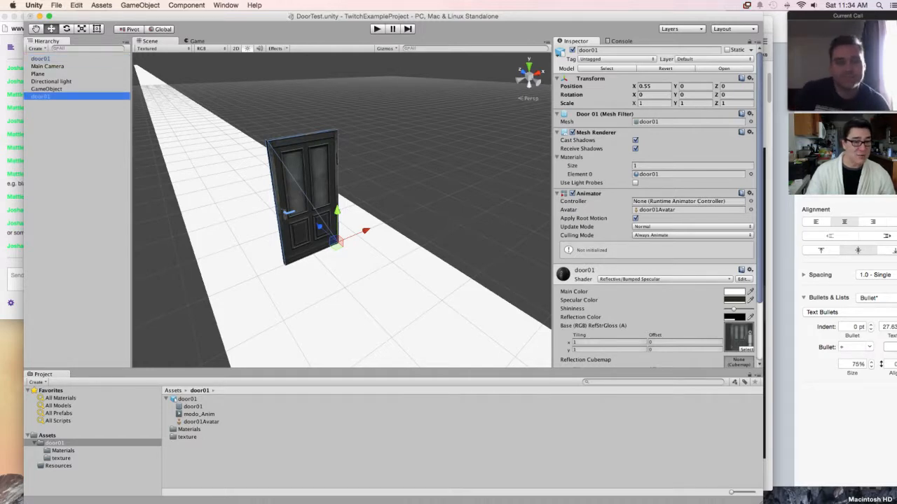
{"action": "key", "text": "super+d"}
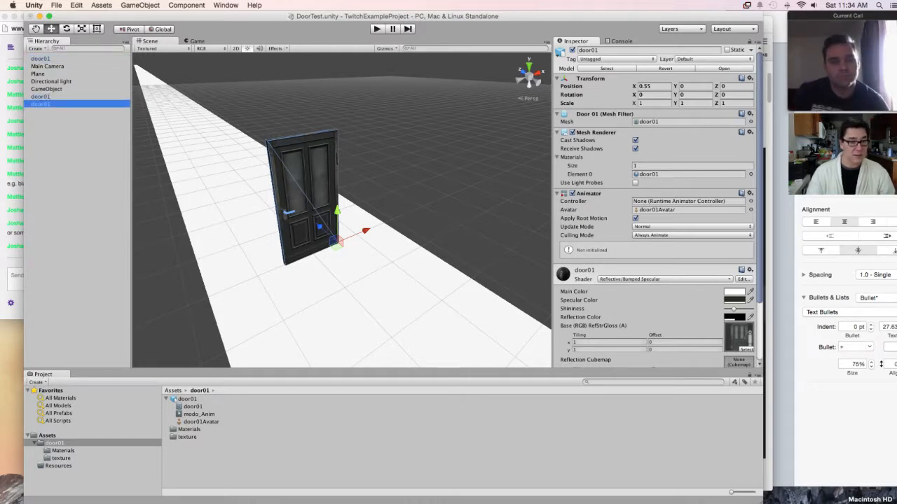
{"action": "left_click", "coordinate": [40, 96]}
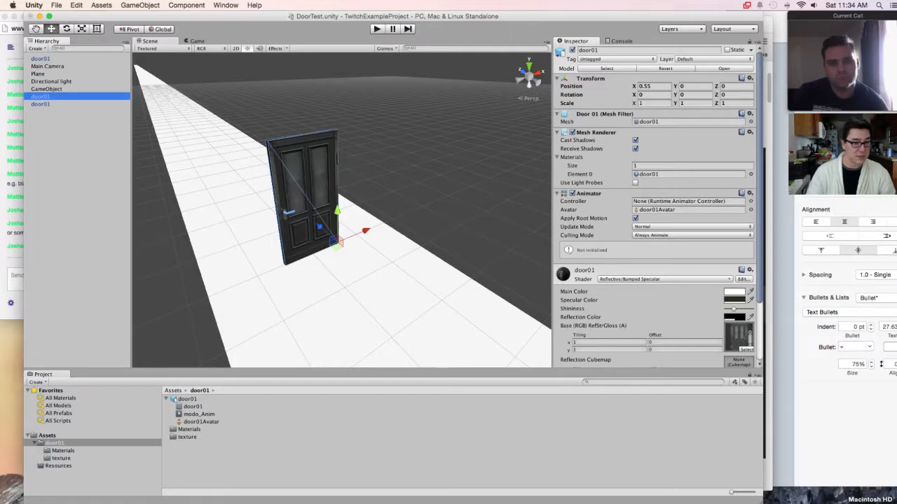
{"action": "double_click", "coordinate": [40, 59]}
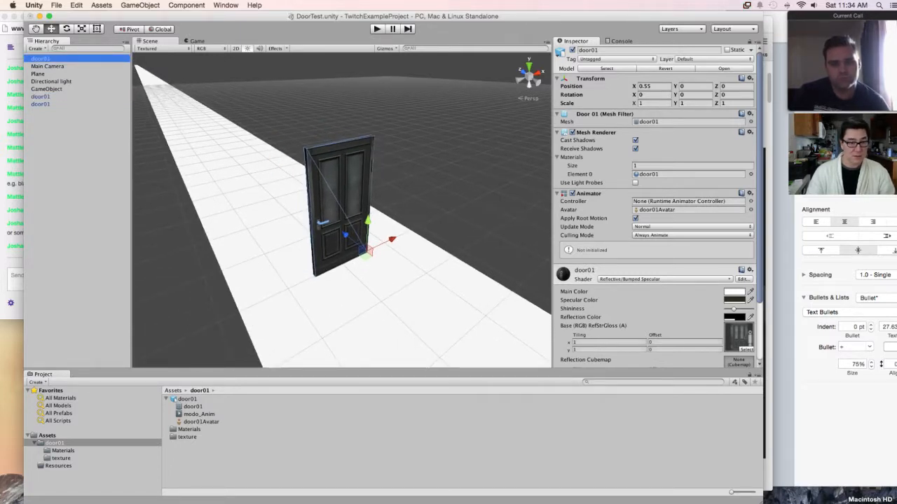
{"action": "left_click", "coordinate": [588, 50]}
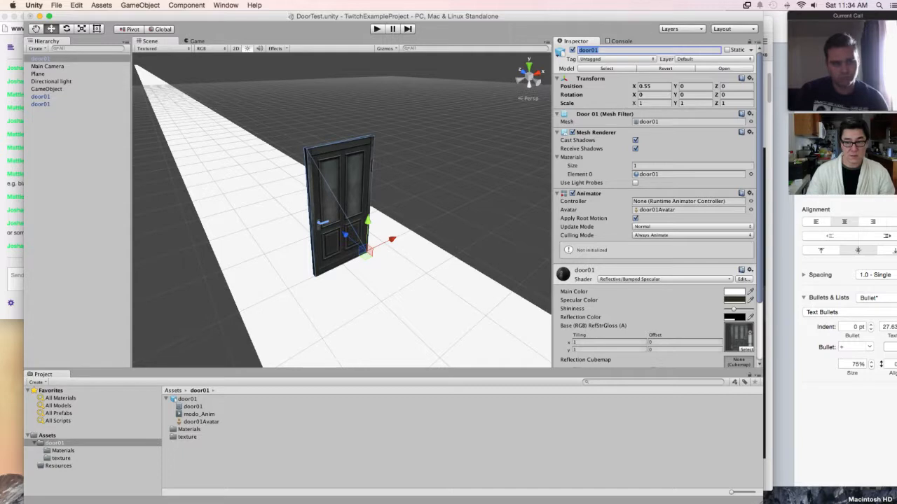
Step: Collapse the door01 model asset in the project's door01 folder and duplicate it twice
{"action": "left_click", "coordinate": [166, 399]}
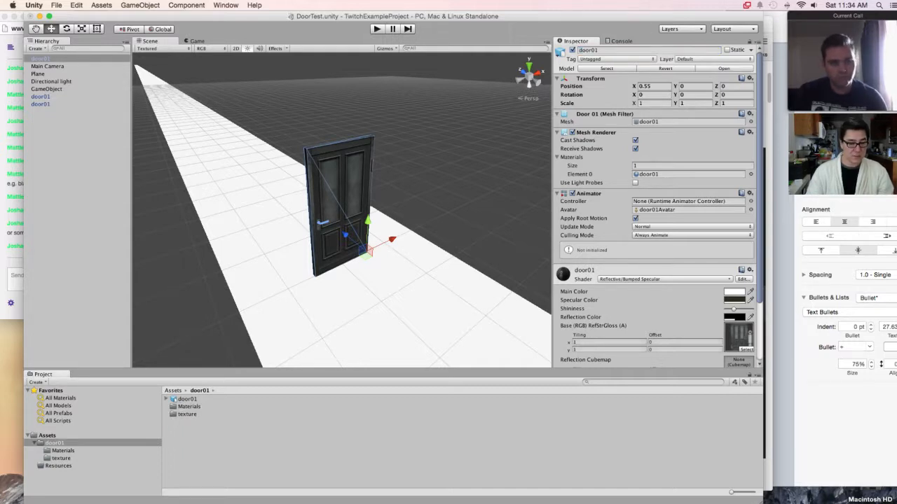
{"action": "left_click", "coordinate": [186, 399]}
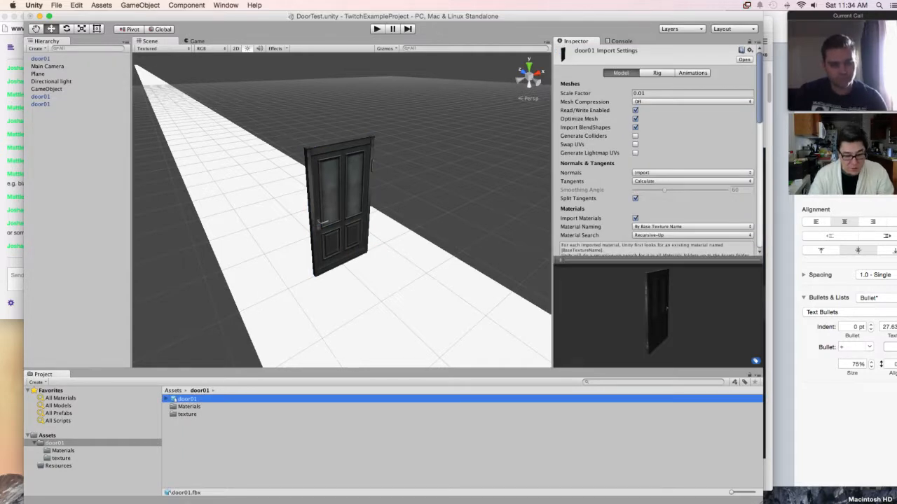
{"action": "left_click", "coordinate": [315, 448]}
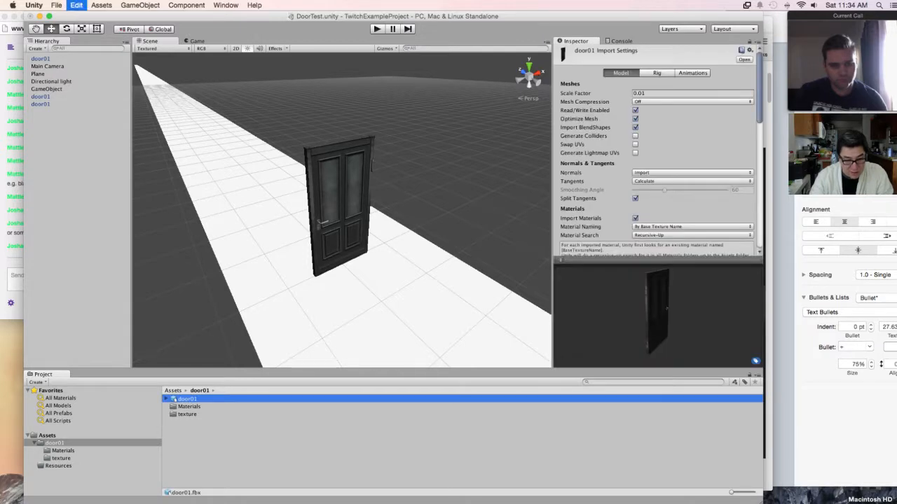
{"action": "key", "text": "super+d"}
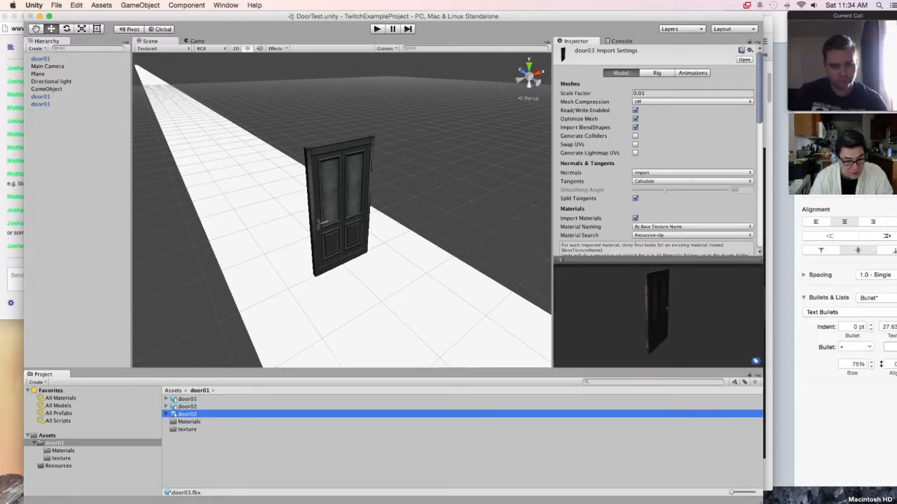
Step: Delete the two duplicated door01 objects from the scene hierarchy
{"action": "left_click", "coordinate": [40, 96]}
{"action": "left_click", "coordinate": [40, 103], "text": "shift"}
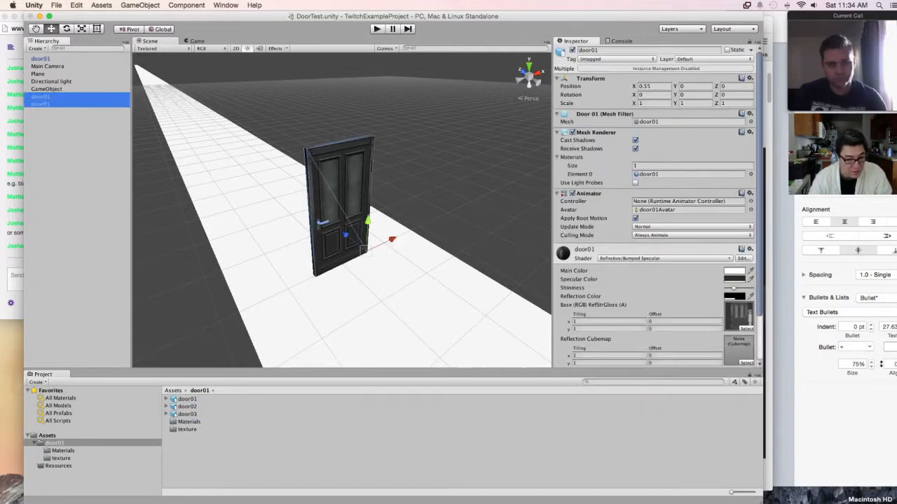
{"action": "key", "text": "super+BackSpace"}
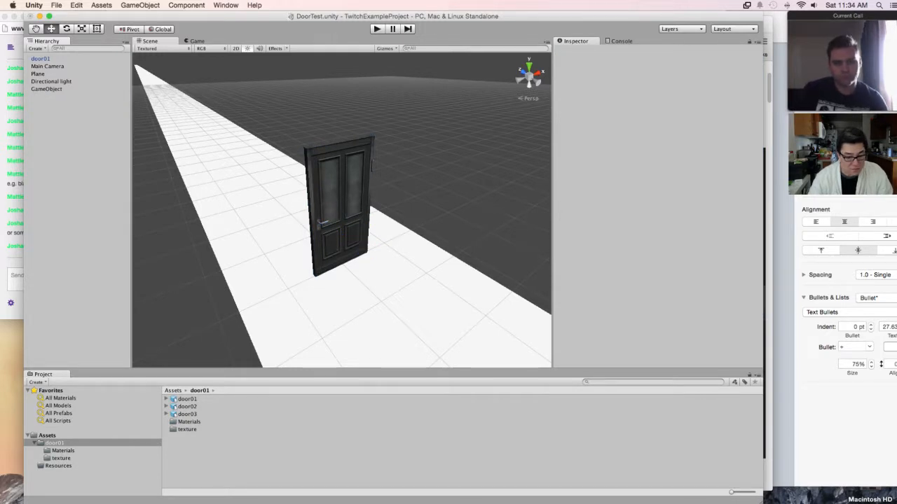
Step: Add the door02 model to the scene and move it along the X axis to about -0.655, beside door01
{"action": "left_click", "coordinate": [187, 399]}
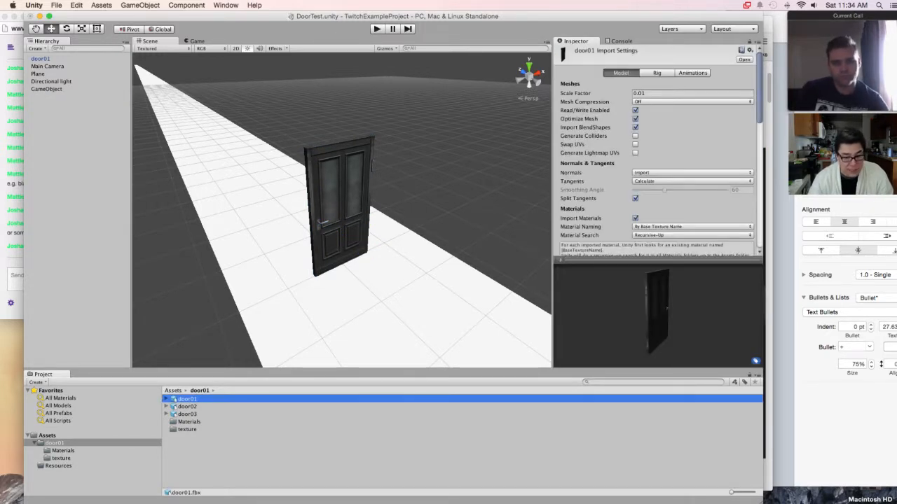
{"action": "key", "text": "Down"}
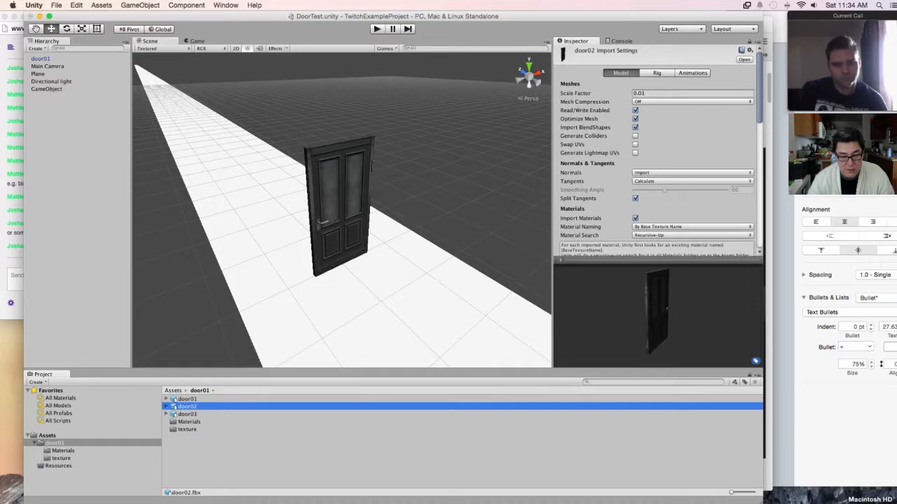
{"action": "key", "text": "Right"}
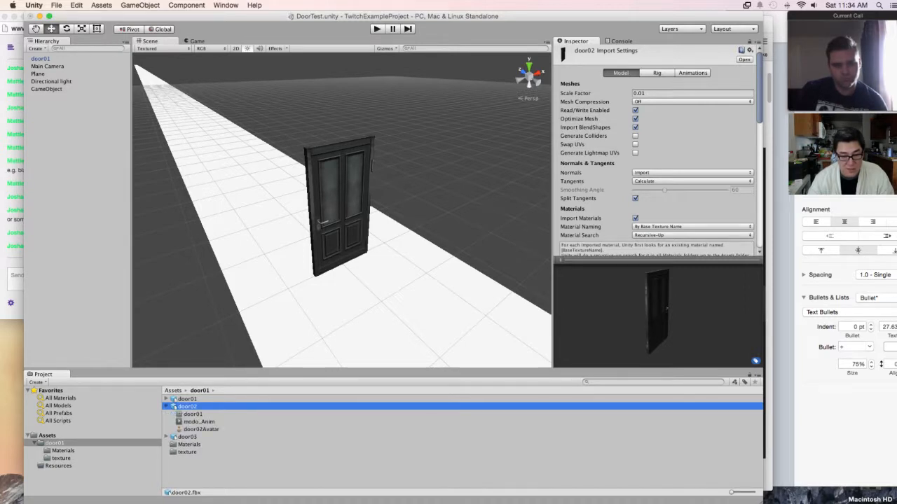
{"action": "key", "text": "Down"}
{"action": "key", "text": "Down"}
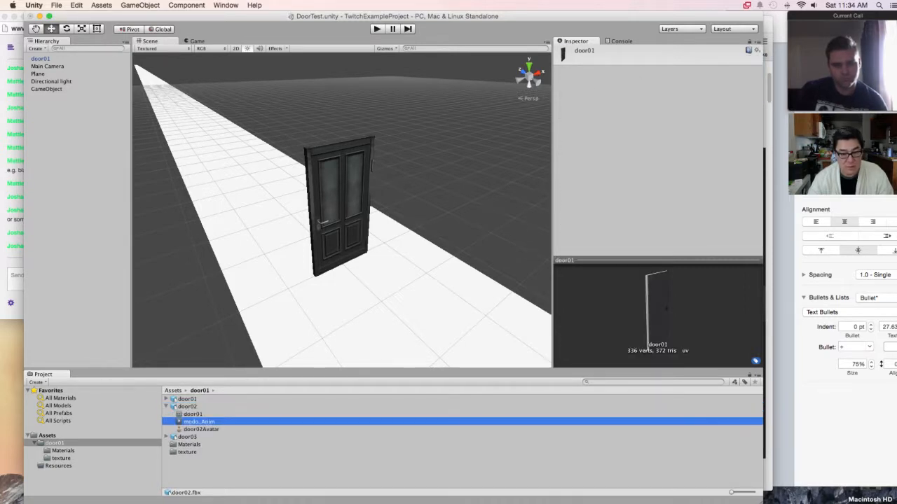
{"action": "key", "text": "Down"}
{"action": "key", "text": "Left"}
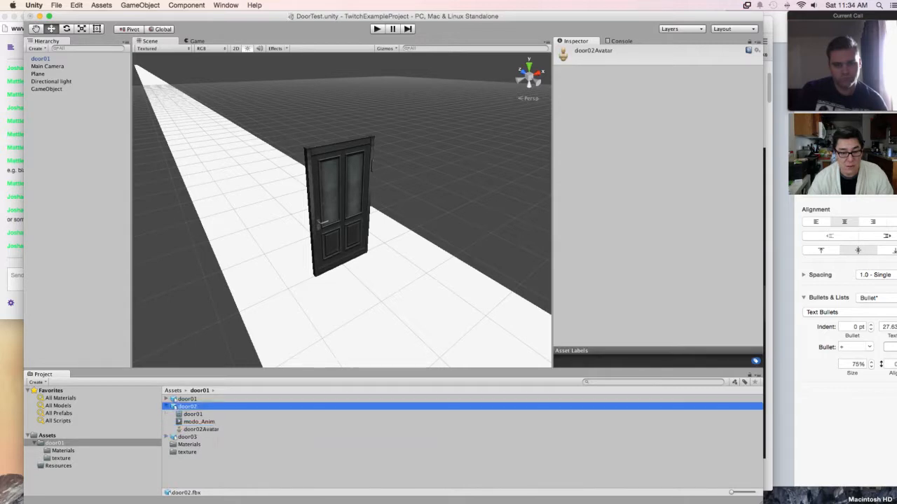
{"action": "left_click_drag", "start_coordinate": [186, 406], "coordinate": [84, 239]}
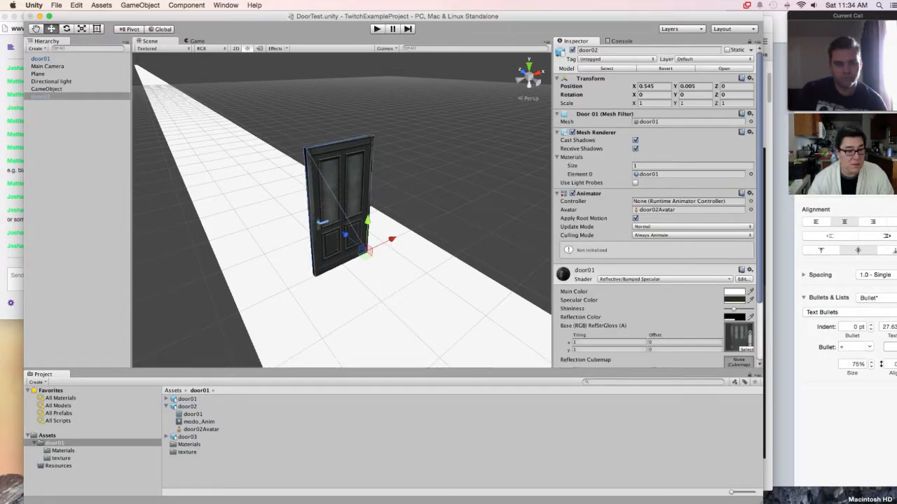
{"action": "left_click_drag", "start_coordinate": [391, 239], "coordinate": [338, 265]}
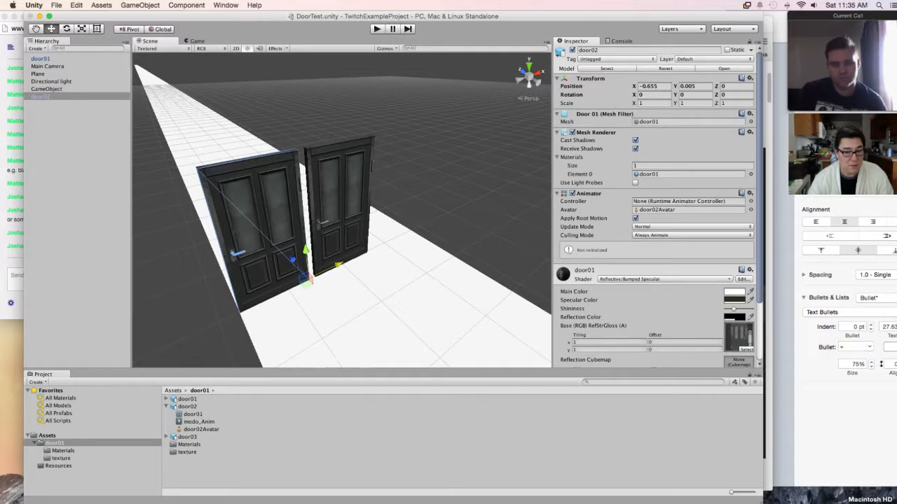
Step: Add the door03 model from the door01 asset folder to the scene hierarchy
{"action": "left_click", "coordinate": [189, 445]}
{"action": "left_click", "coordinate": [187, 437]}
{"action": "left_click_drag", "start_coordinate": [187, 437], "coordinate": [123, 205]}
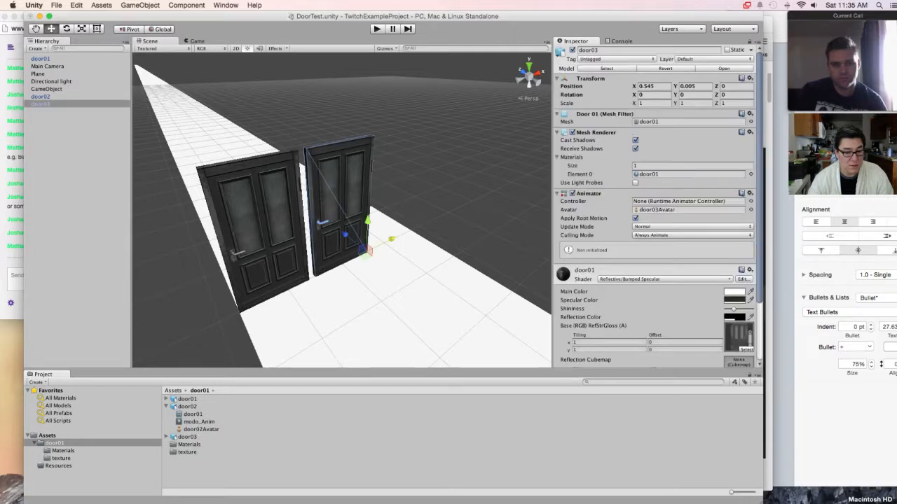
Step: Move door03 along the X axis to about 1.731, so it stands on the other side of door01
{"action": "left_click_drag", "start_coordinate": [392, 239], "coordinate": [434, 220]}
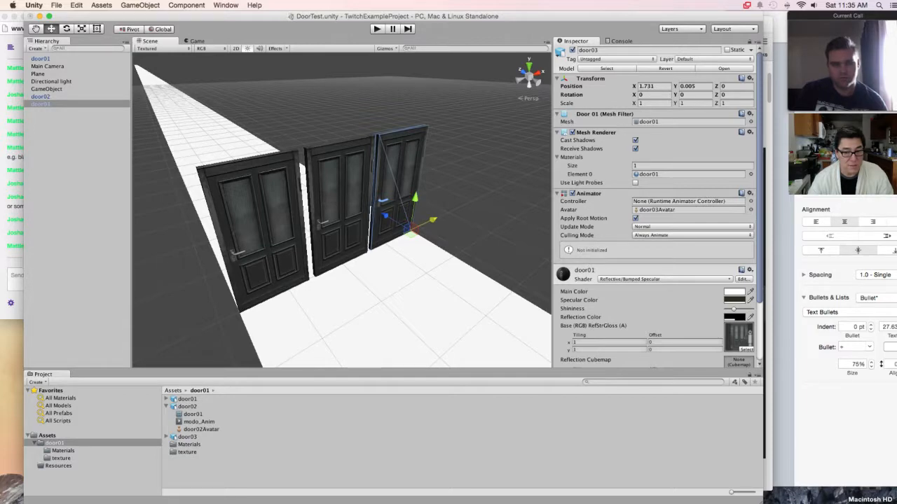
{"action": "left_click_drag", "start_coordinate": [433, 220], "coordinate": [406, 213], "text": "alt"}
Step: Set the main color of the material on door02 to pure red (255, 0, 0)
{"action": "left_click", "coordinate": [40, 96]}
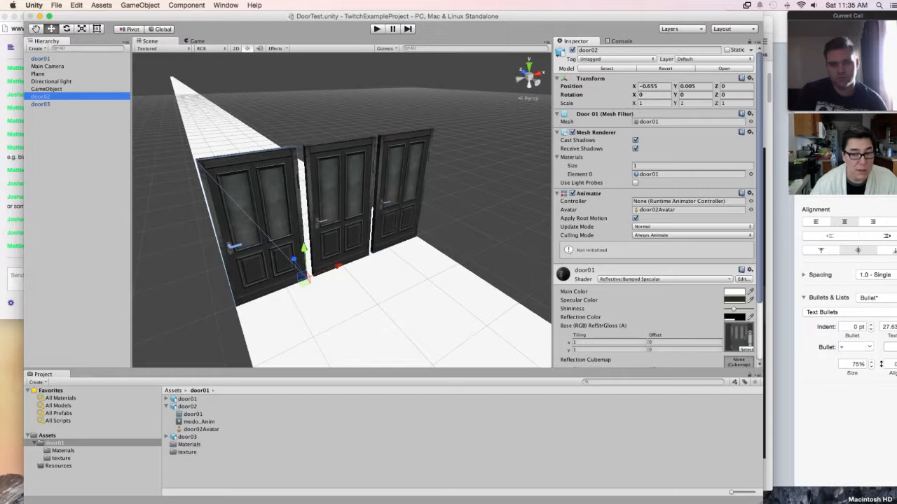
{"action": "scroll", "coordinate": [655, 210], "scroll_direction": "down", "scroll_amount": 3}
{"action": "left_click", "coordinate": [734, 215]}
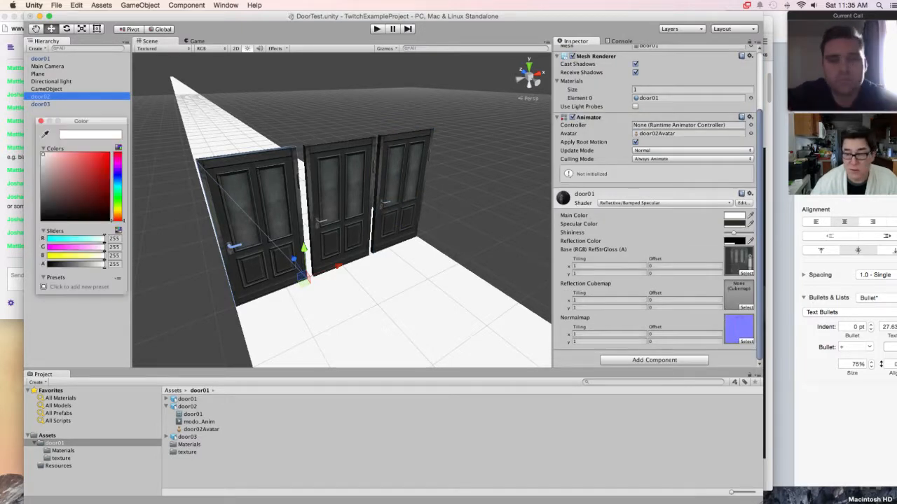
{"action": "left_click", "coordinate": [110, 153]}
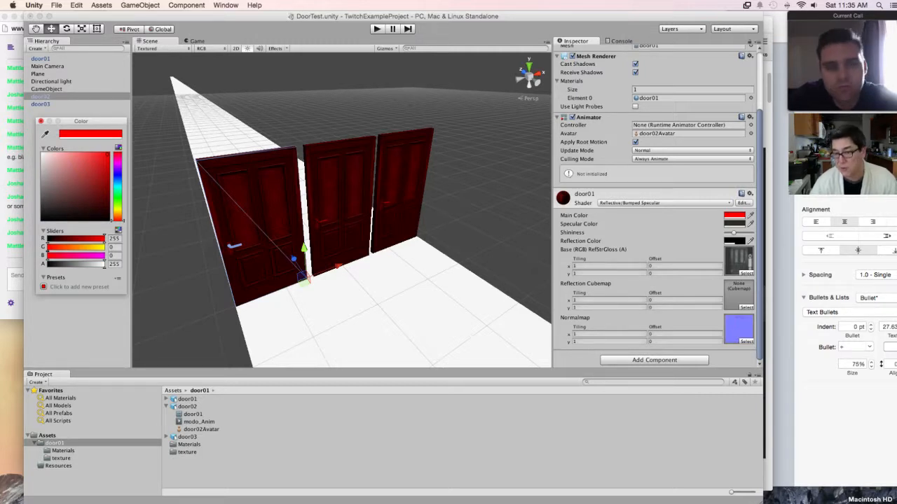
{"action": "key", "text": "Return"}
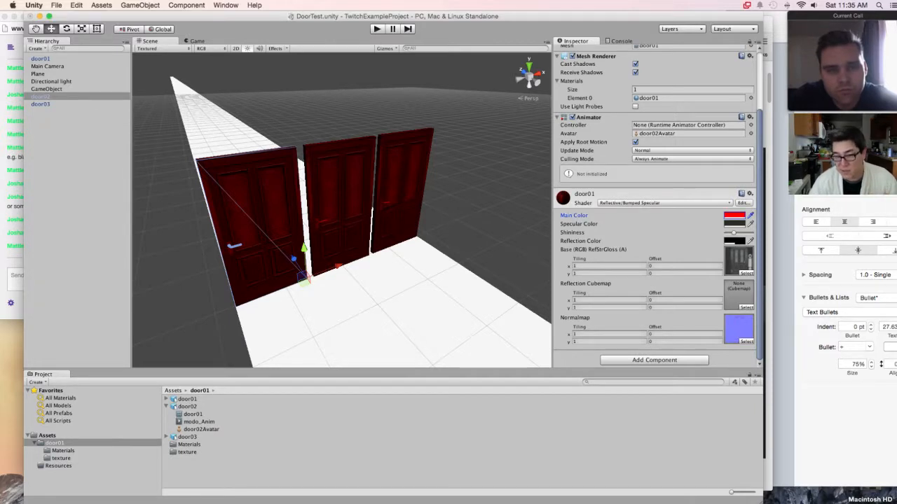
Step: Locate the material assigned to door02 in the project's Materials folder and inspect its properties
{"action": "scroll", "coordinate": [655, 210], "scroll_direction": "up", "scroll_amount": 3}
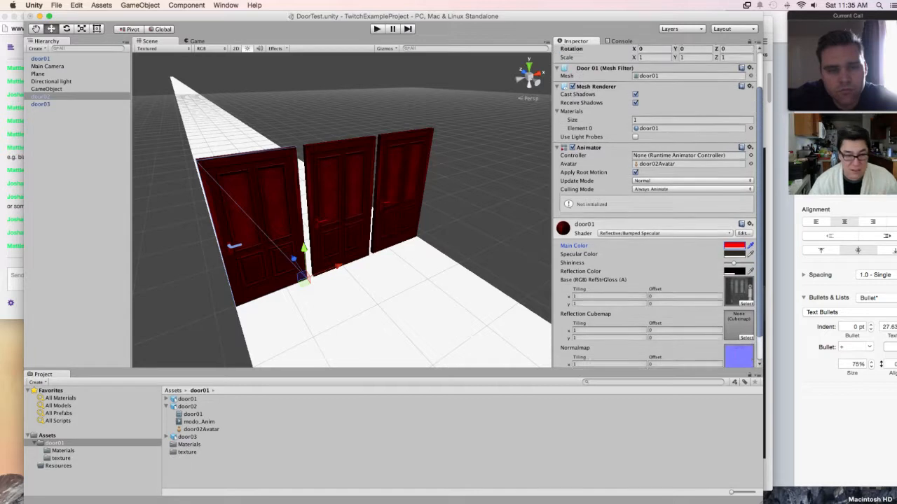
{"action": "scroll", "coordinate": [655, 210], "scroll_direction": "up", "scroll_amount": 2}
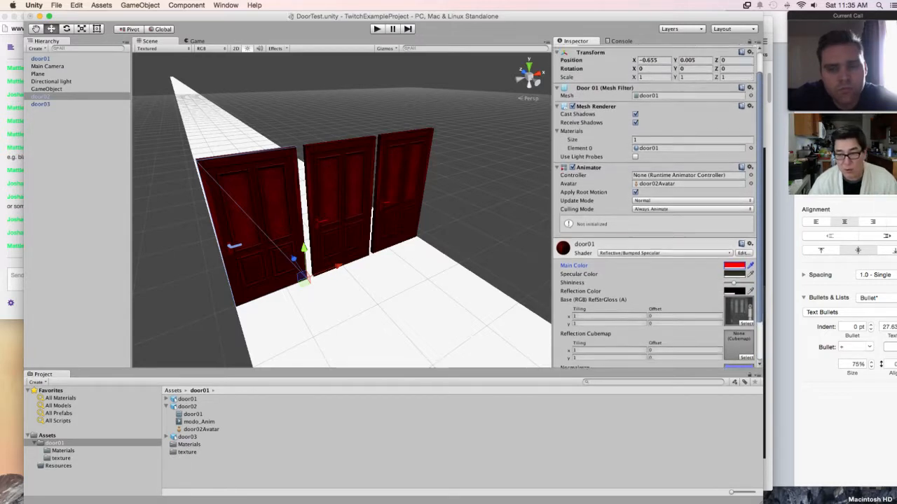
{"action": "left_click", "coordinate": [689, 174]}
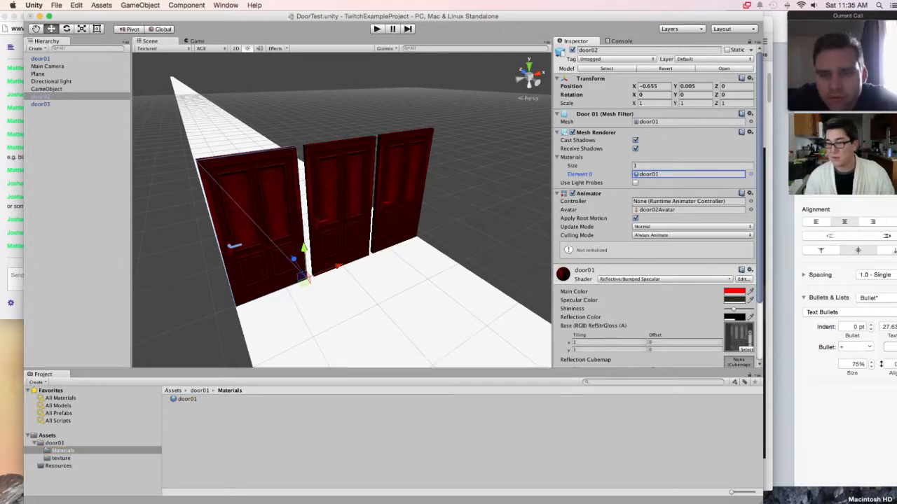
{"action": "left_click", "coordinate": [658, 174]}
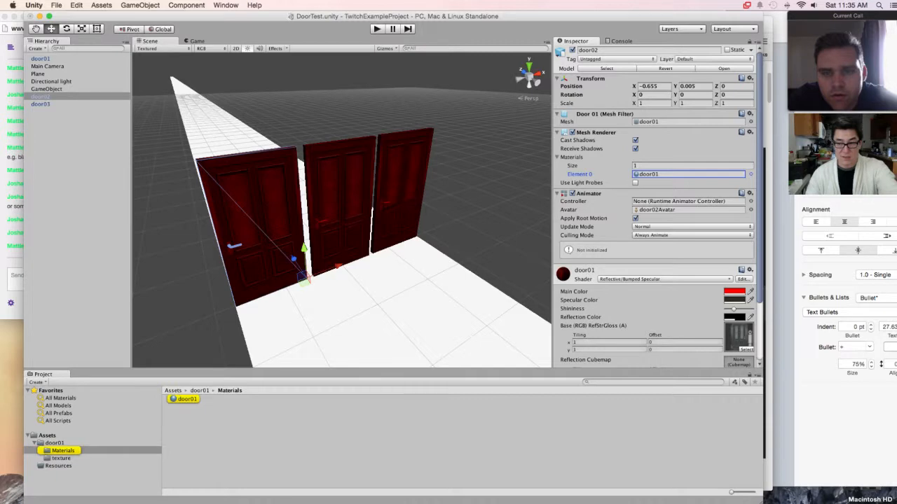
{"action": "left_click", "coordinate": [182, 398]}
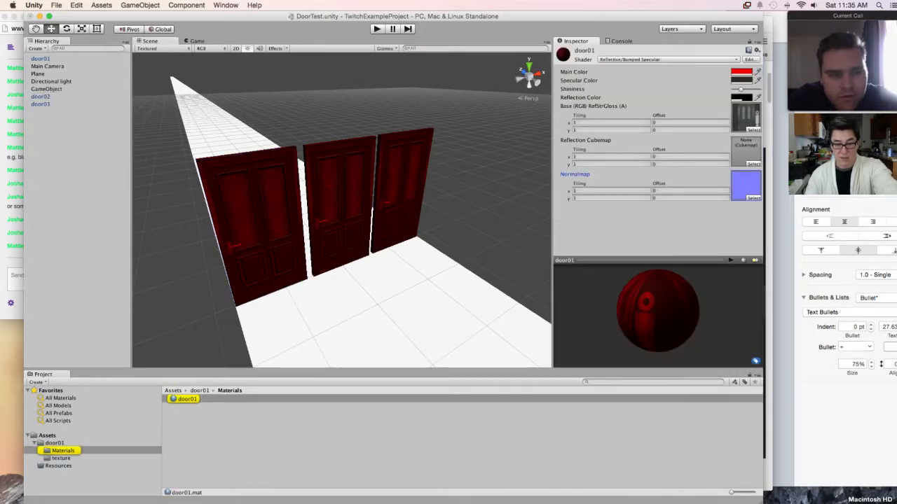
{"action": "key", "text": "Return"}
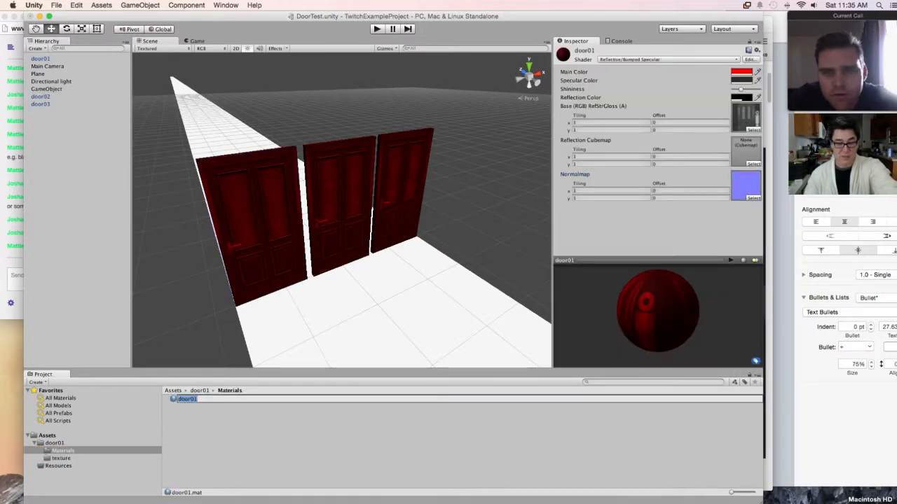
Step: Compare the materials assigned to door01, door02 and door03, and trace door02's material to its asset
{"action": "left_click", "coordinate": [40, 96]}
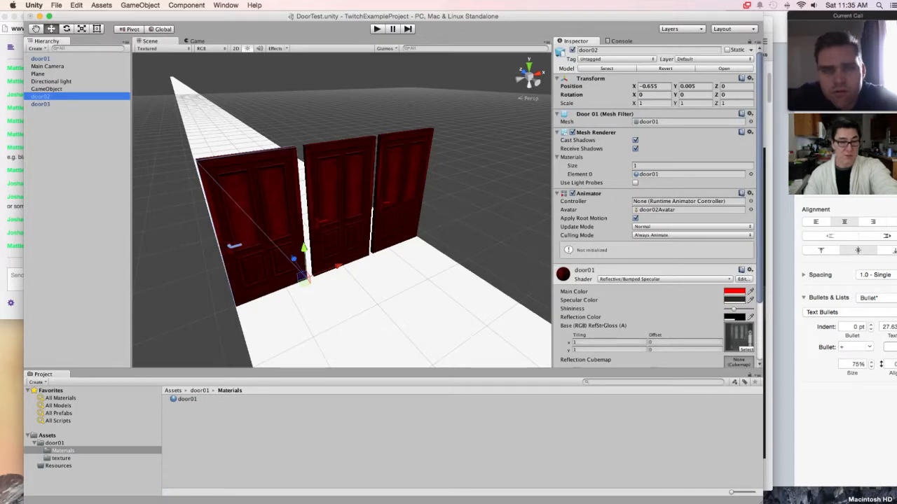
{"action": "left_click", "coordinate": [658, 175]}
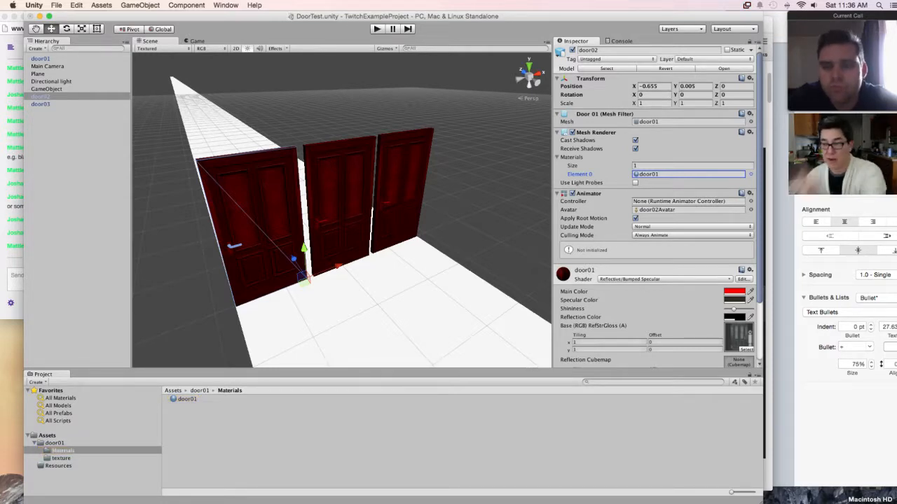
{"action": "left_click", "coordinate": [41, 104]}
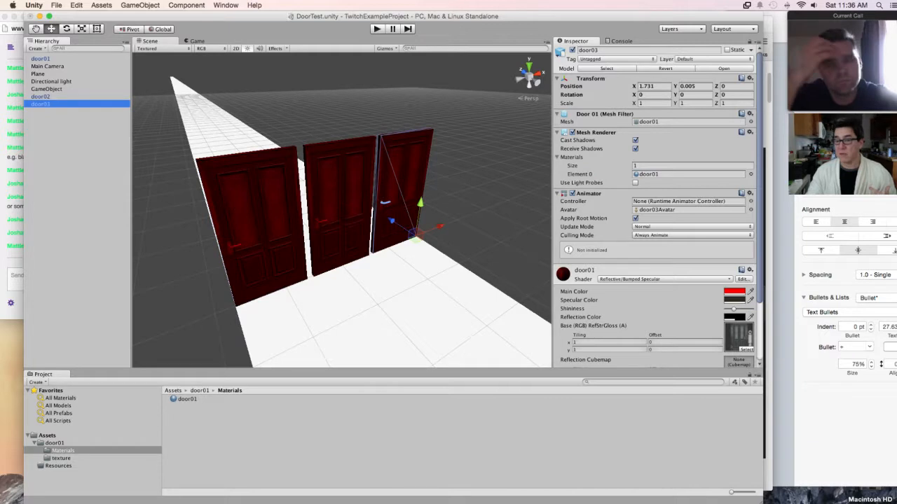
{"action": "left_click", "coordinate": [41, 59]}
{"action": "left_click", "coordinate": [40, 96]}
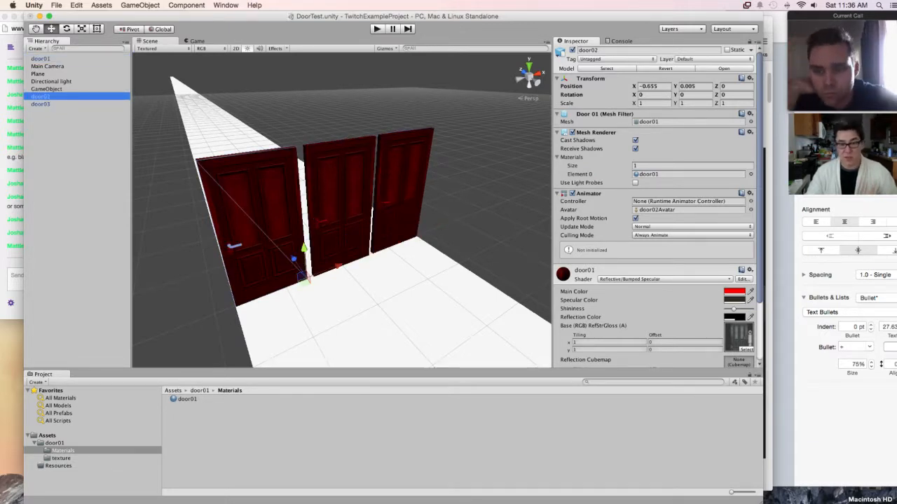
{"action": "left_click", "coordinate": [687, 174]}
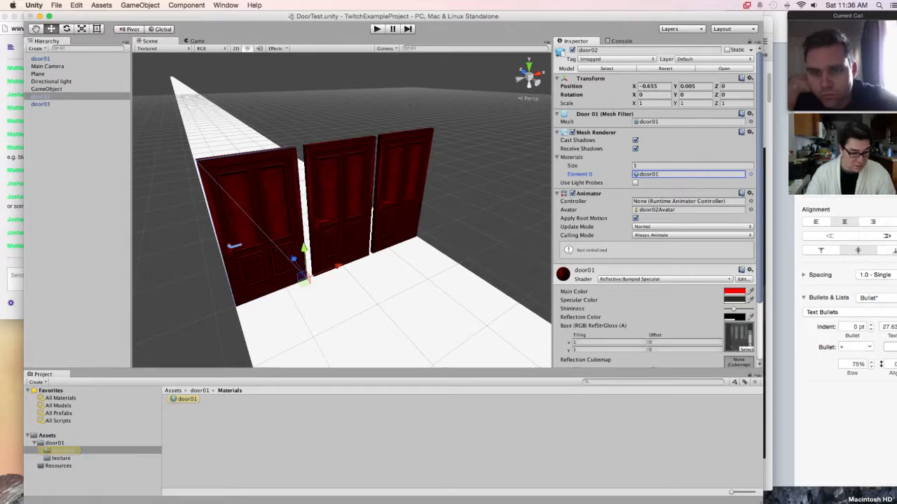
Step: Try other hues for the door01 material's main color and return it to pure red
{"action": "left_click", "coordinate": [187, 399]}
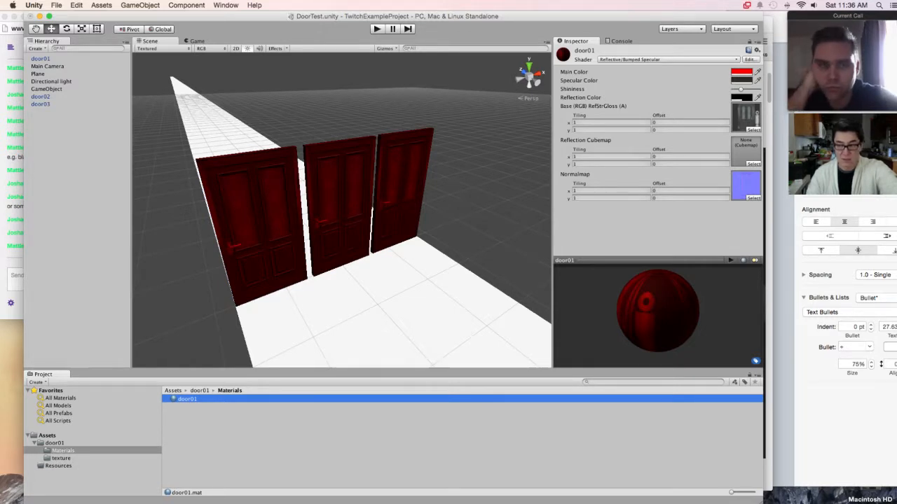
{"action": "left_click", "coordinate": [741, 72]}
{"action": "left_click", "coordinate": [42, 153]}
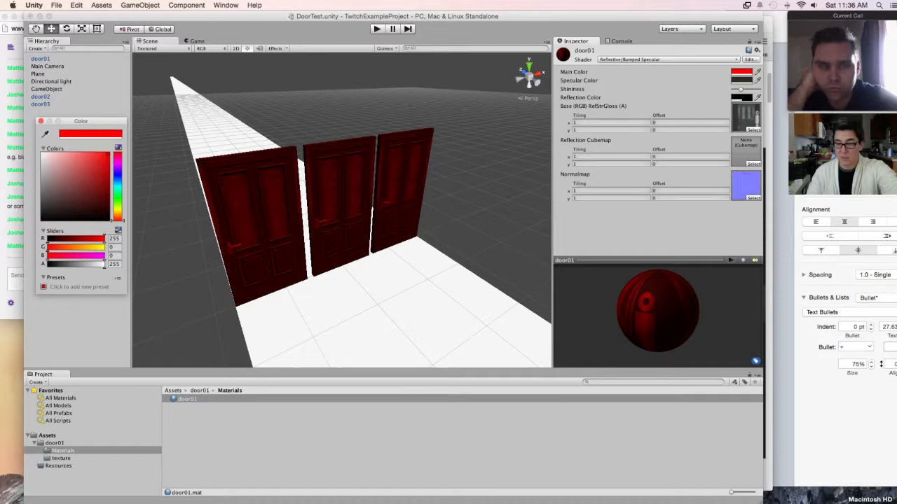
{"action": "left_click_drag", "start_coordinate": [43, 154], "coordinate": [117, 202]}
{"action": "mouse_move", "coordinate": [107, 167]}
{"action": "left_mouse_down"}
{"action": "mouse_move", "coordinate": [96, 184]}
{"action": "mouse_move", "coordinate": [109, 152]}
{"action": "left_mouse_up"}
{"action": "left_click_drag", "start_coordinate": [117, 202], "coordinate": [117, 151]}
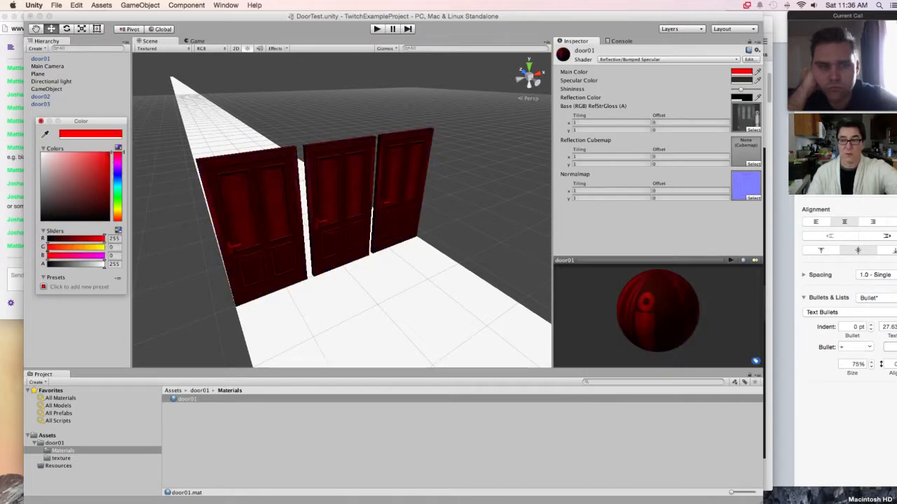
{"action": "key", "text": "Escape"}
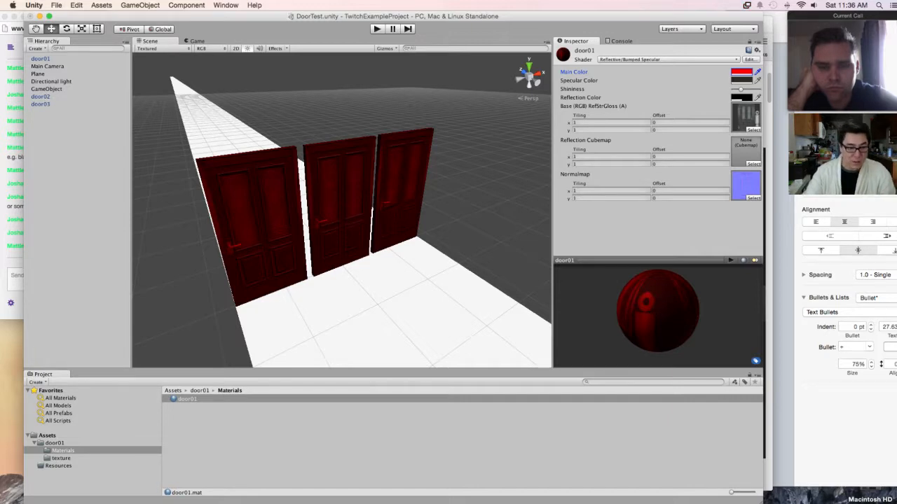
Step: Duplicate the door01 material twice within the Materials folder
{"action": "left_click", "coordinate": [252, 434]}
{"action": "left_click", "coordinate": [187, 400]}
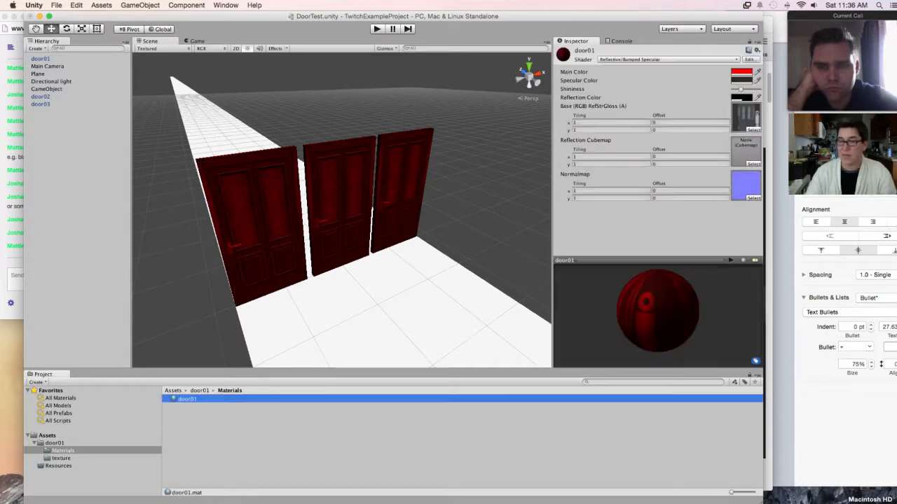
{"action": "right_click", "coordinate": [217, 399]}
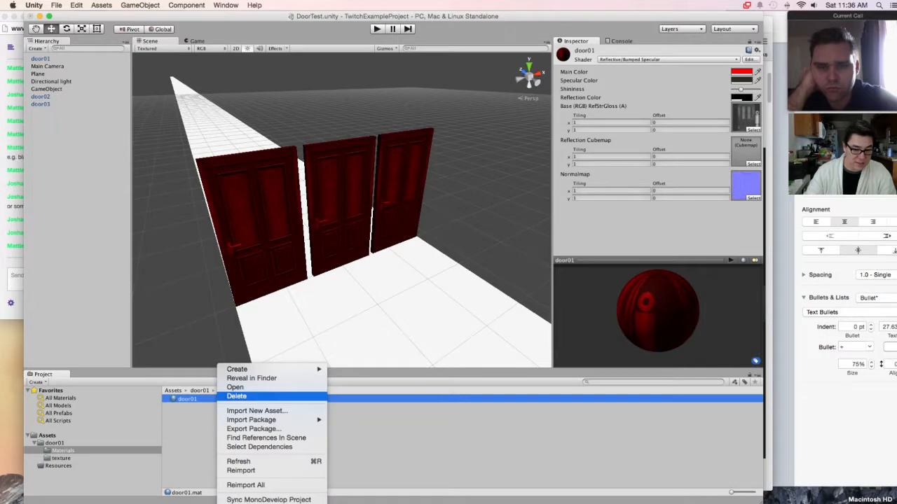
{"action": "mouse_move", "coordinate": [238, 369]}
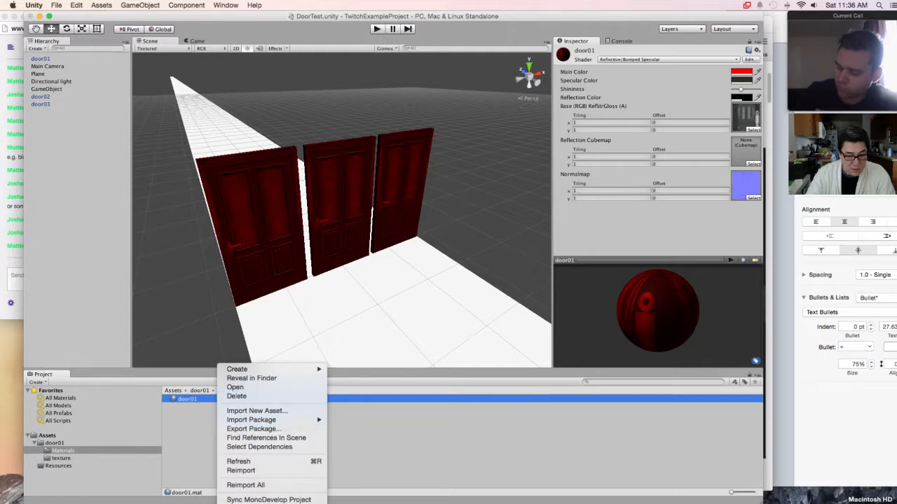
{"action": "key", "text": "Escape"}
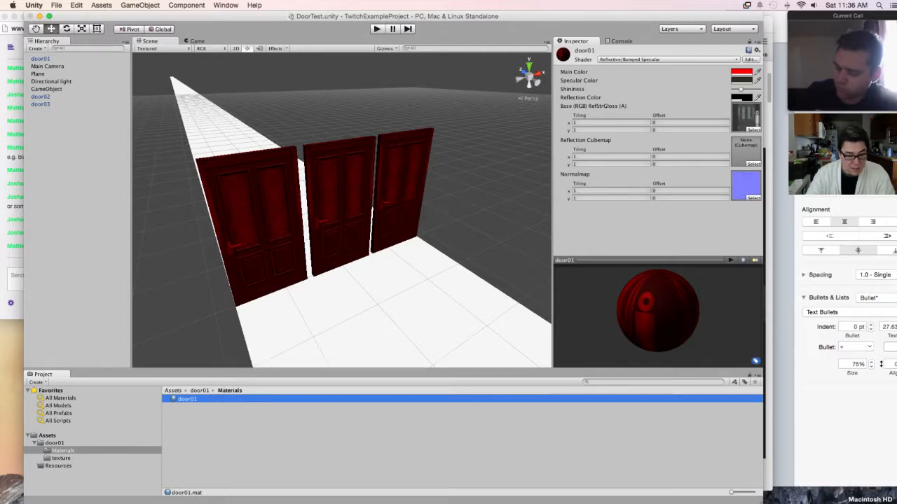
{"action": "key", "text": "super+d"}
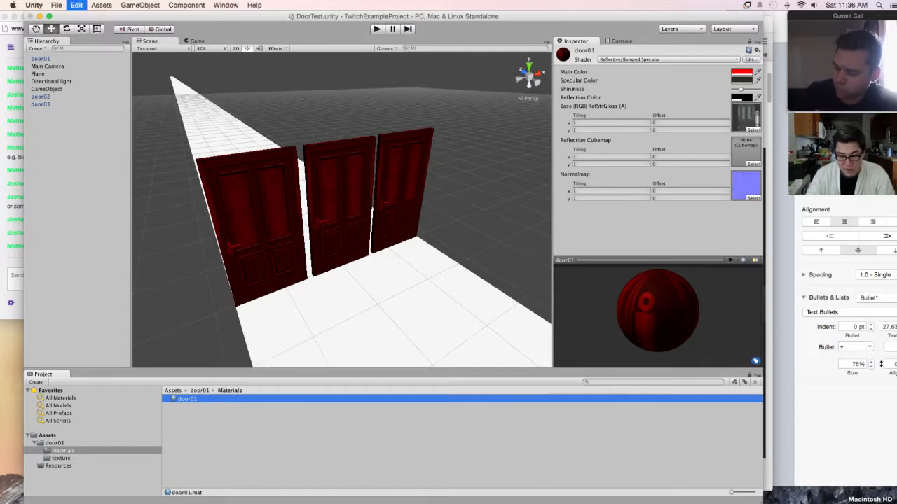
{"action": "key", "text": "super+d"}
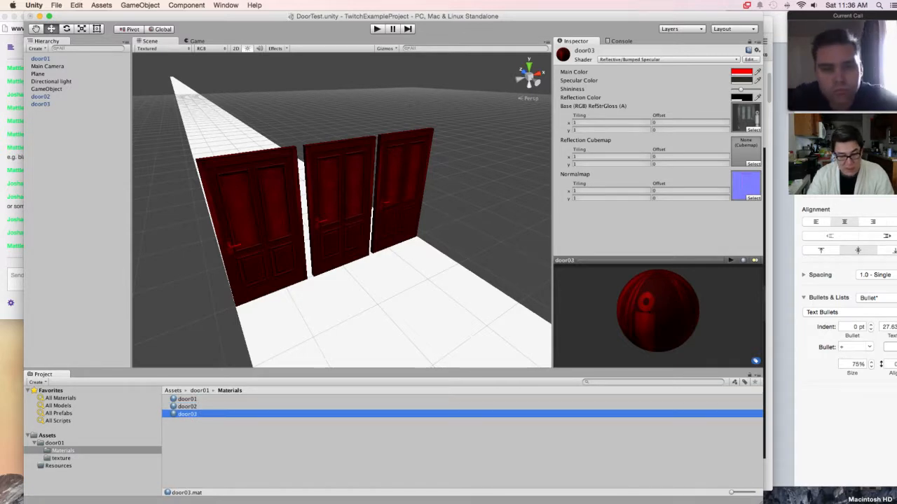
{"action": "key", "text": "Return"}
Step: Set the main color of the door02 material to cyan (0, 244, 255)
{"action": "left_click", "coordinate": [187, 407]}
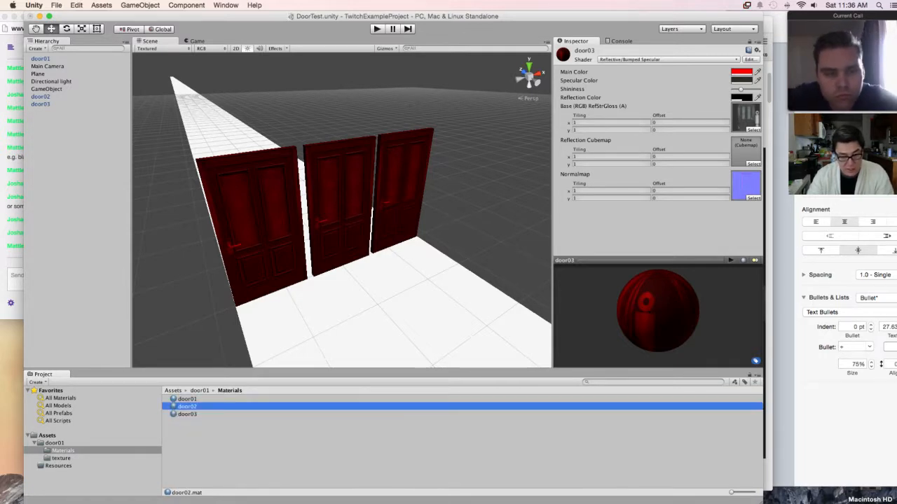
{"action": "left_click", "coordinate": [187, 399]}
{"action": "left_click", "coordinate": [187, 407]}
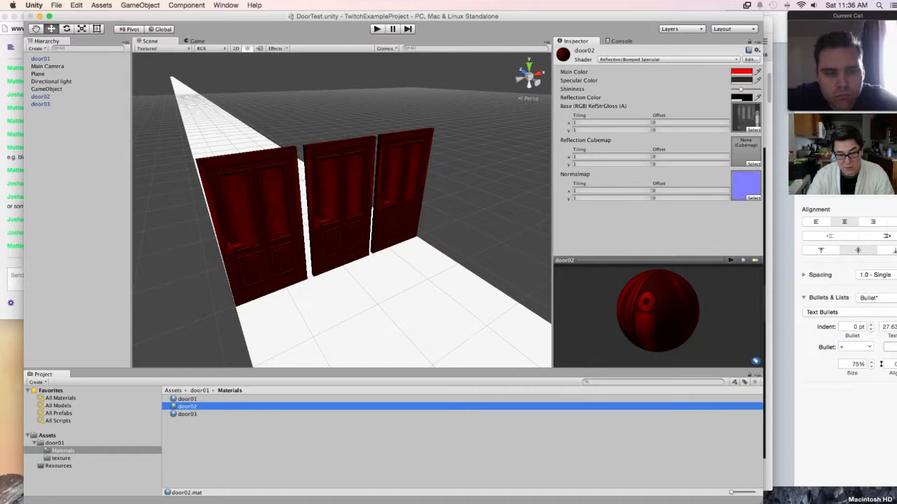
{"action": "left_click", "coordinate": [187, 414]}
{"action": "left_click", "coordinate": [187, 406]}
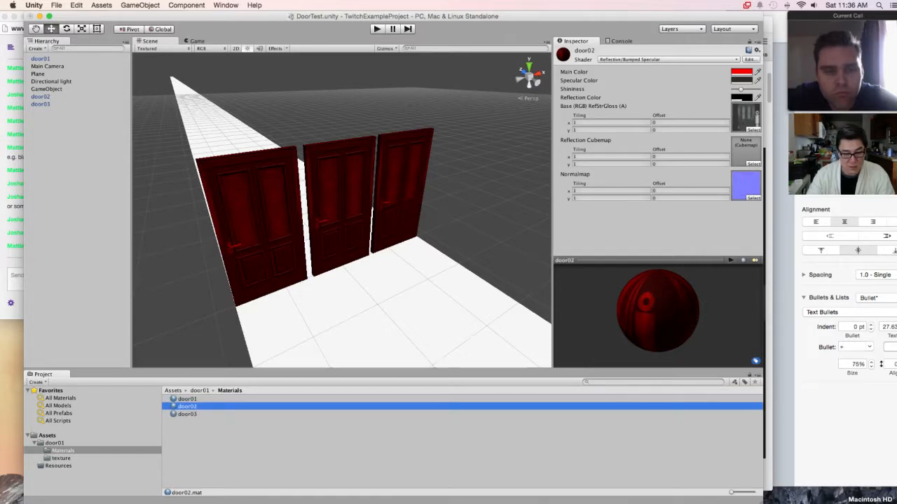
{"action": "left_click", "coordinate": [741, 72]}
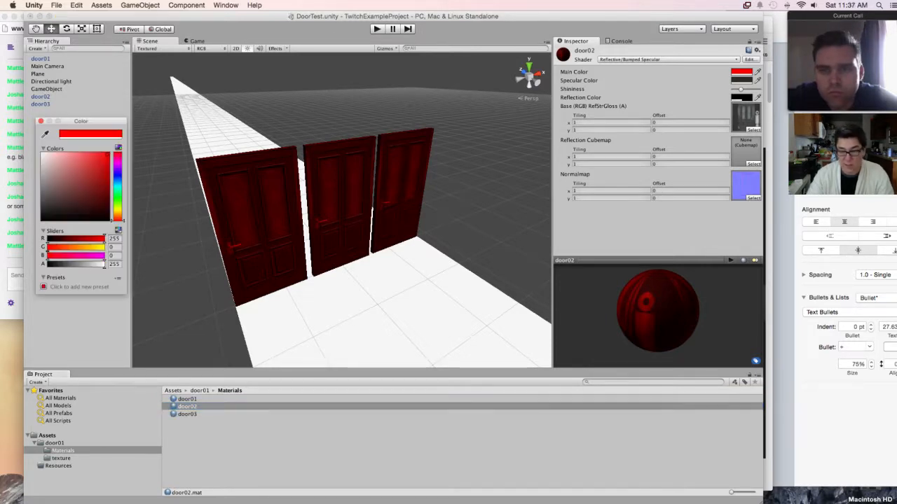
{"action": "left_click", "coordinate": [118, 175]}
{"action": "left_click", "coordinate": [108, 155]}
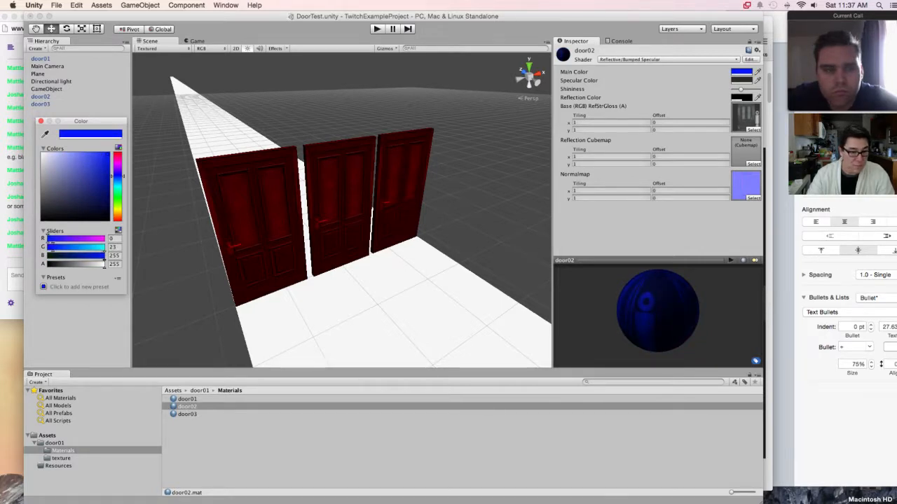
{"action": "left_click", "coordinate": [118, 186]}
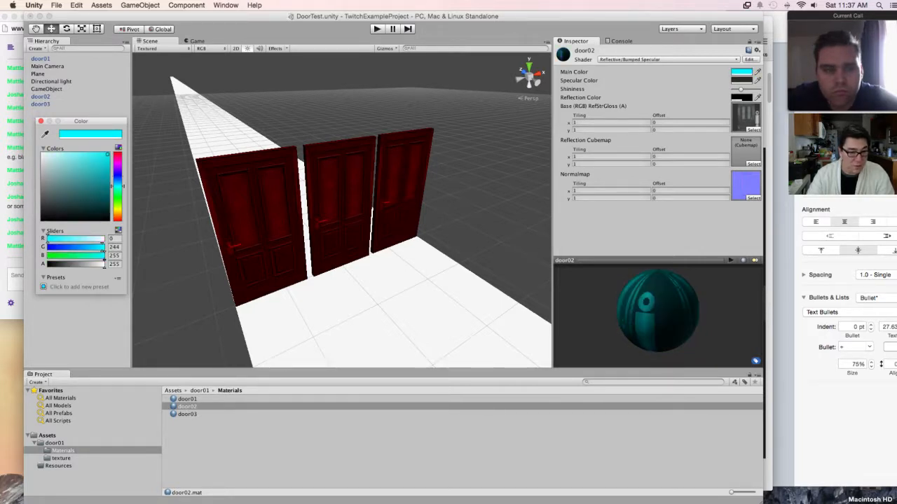
Step: Set the main color of the door03 material to green (16, 214, 0)
{"action": "left_click", "coordinate": [187, 408]}
{"action": "left_click", "coordinate": [187, 414]}
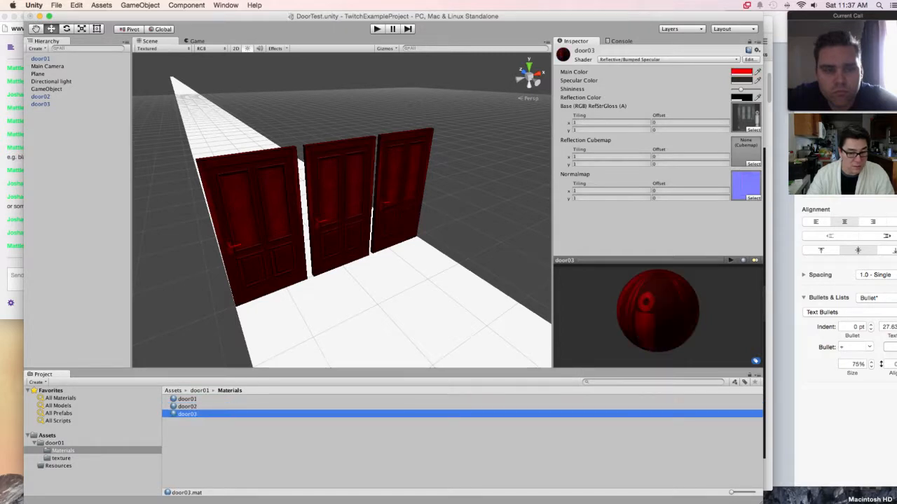
{"action": "left_click", "coordinate": [740, 72]}
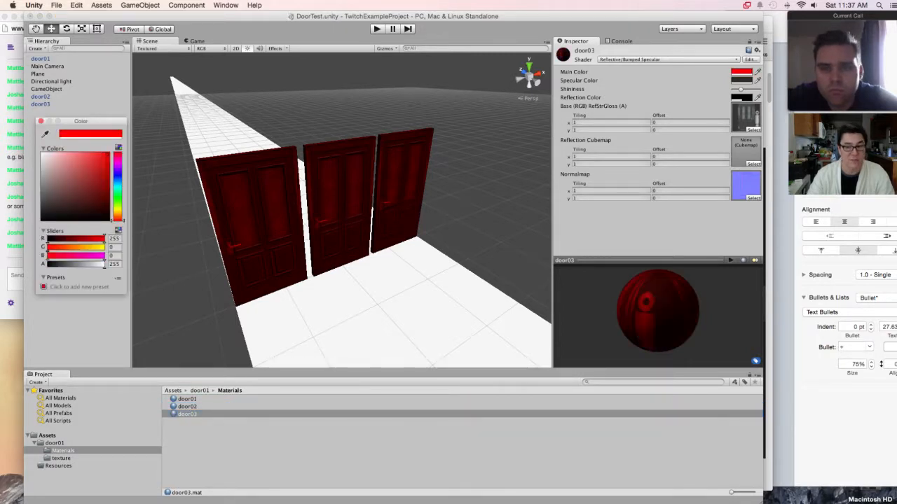
{"action": "left_click", "coordinate": [118, 199]}
{"action": "left_click", "coordinate": [107, 164]}
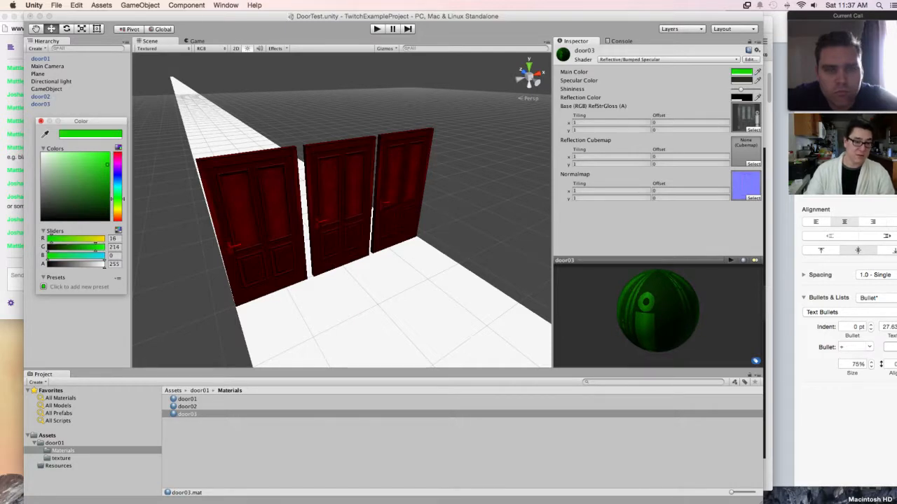
Step: Close the color picker and assign the door02 material to the door02 object's Mesh Renderer
{"action": "left_click", "coordinate": [40, 121]}
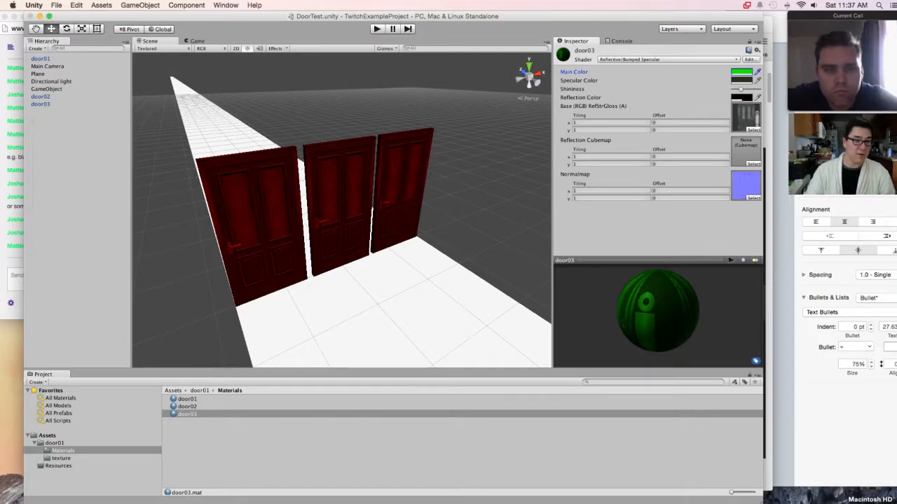
{"action": "left_click", "coordinate": [40, 97]}
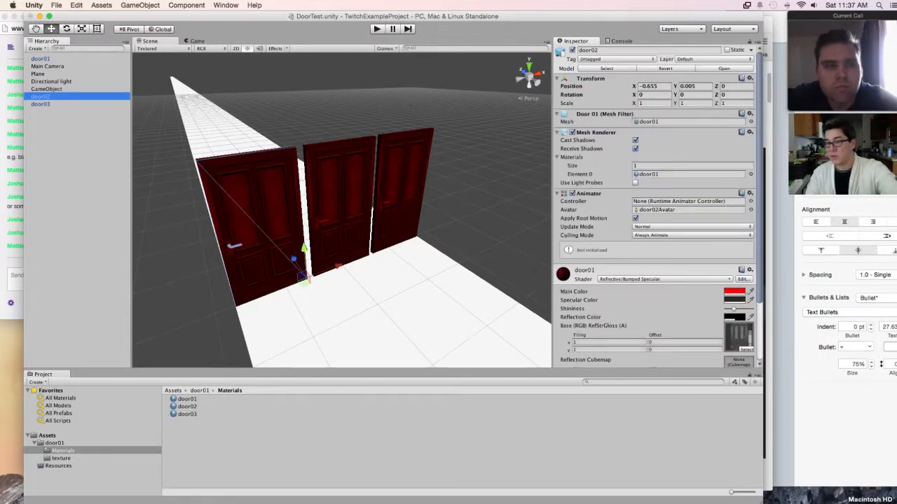
{"action": "left_click", "coordinate": [649, 174]}
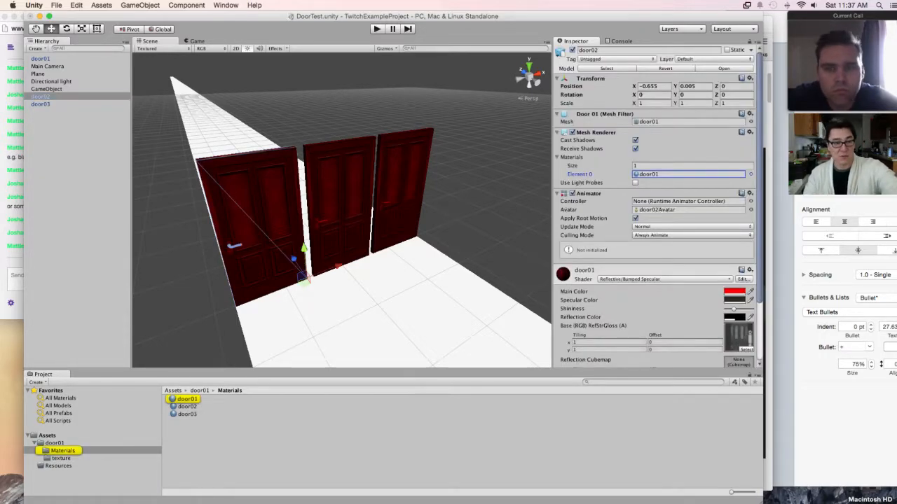
{"action": "left_click", "coordinate": [751, 174]}
{"action": "left_click", "coordinate": [751, 175]}
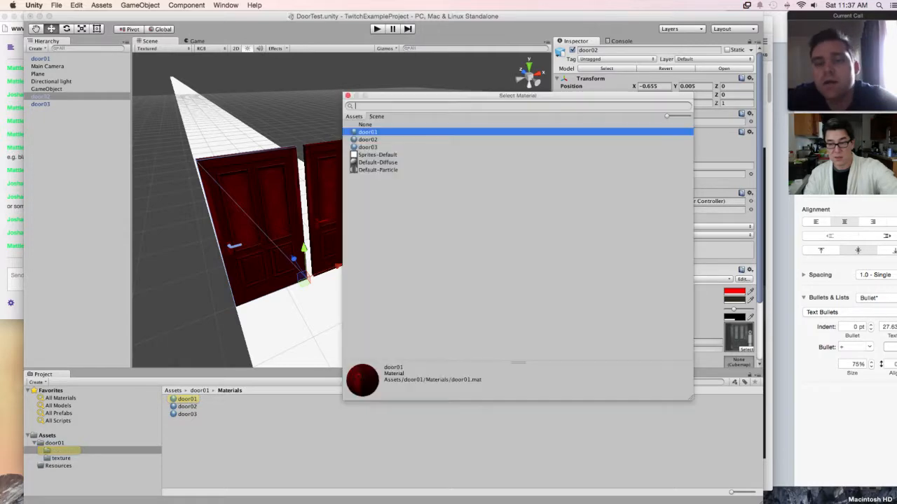
{"action": "left_click", "coordinate": [368, 140]}
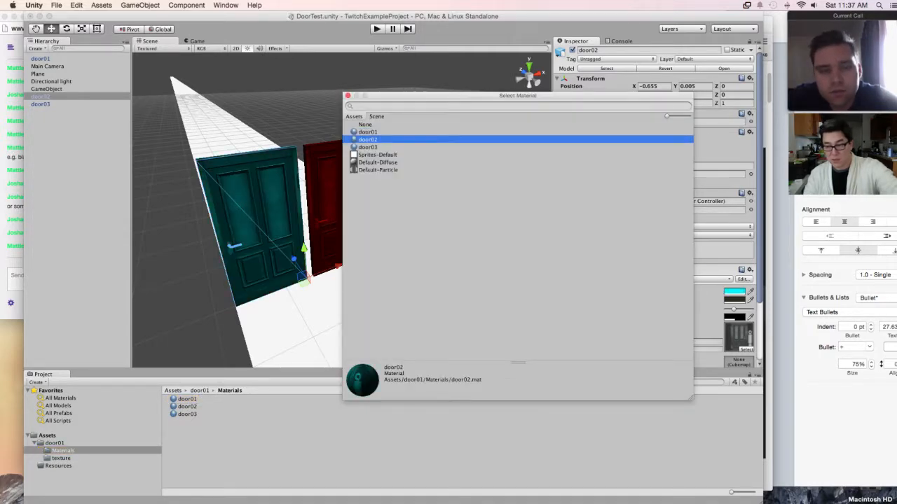
{"action": "key", "text": "Return"}
Step: Assign the door03 material to the door03 object's Mesh Renderer
{"action": "left_click", "coordinate": [40, 104]}
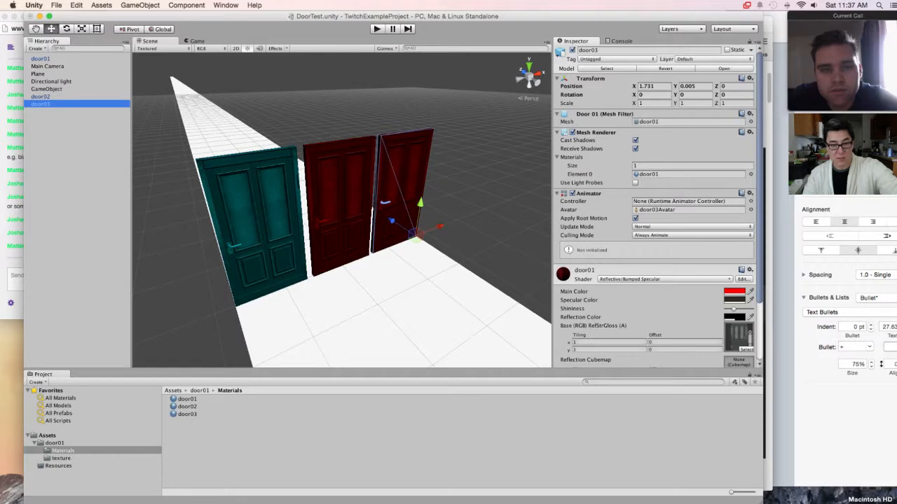
{"action": "left_click", "coordinate": [751, 174]}
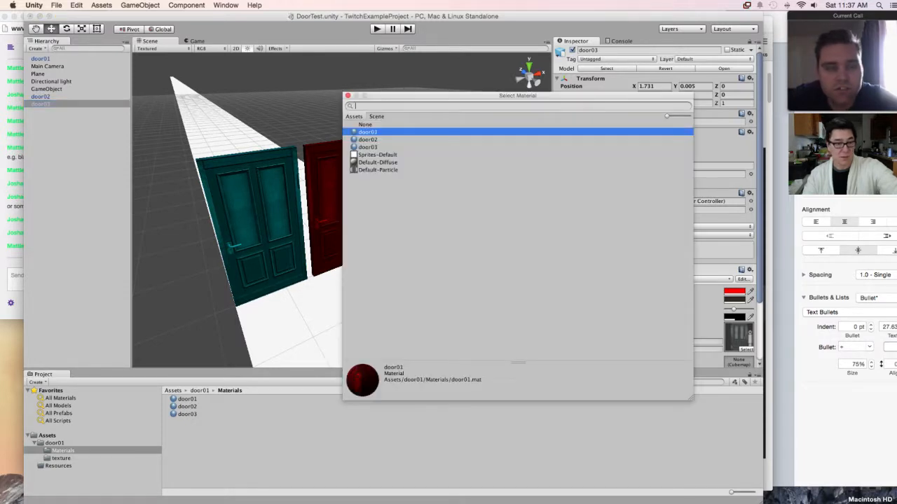
{"action": "left_click", "coordinate": [367, 148]}
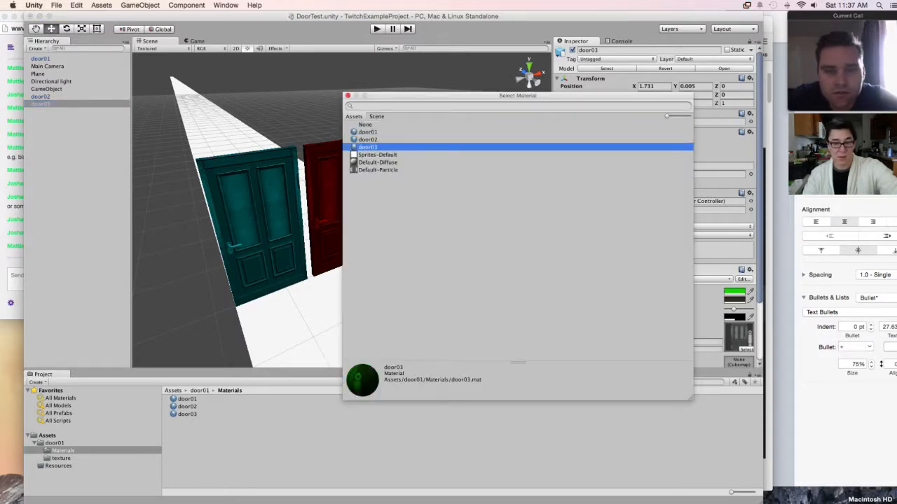
{"action": "key", "text": "Return"}
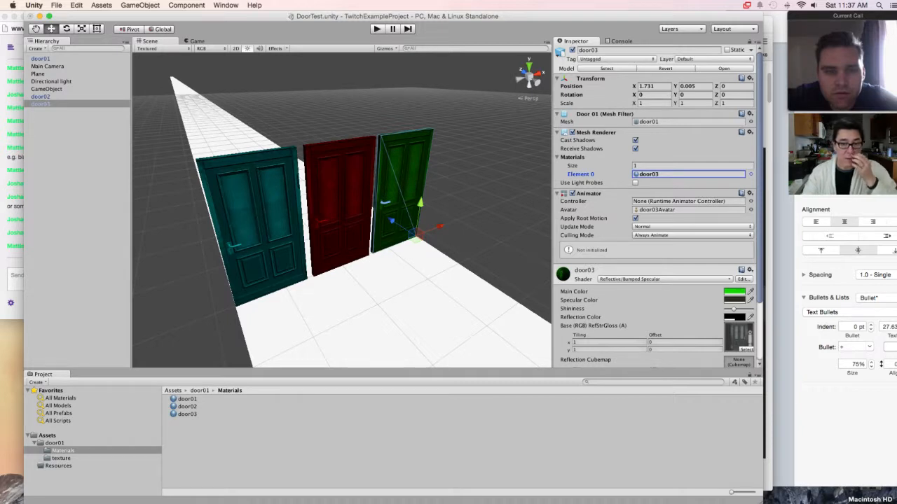
Step: View the three doors from the front and preview the scene in play mode
{"action": "left_click_drag", "start_coordinate": [343, 231], "coordinate": [294, 228], "text": "alt"}
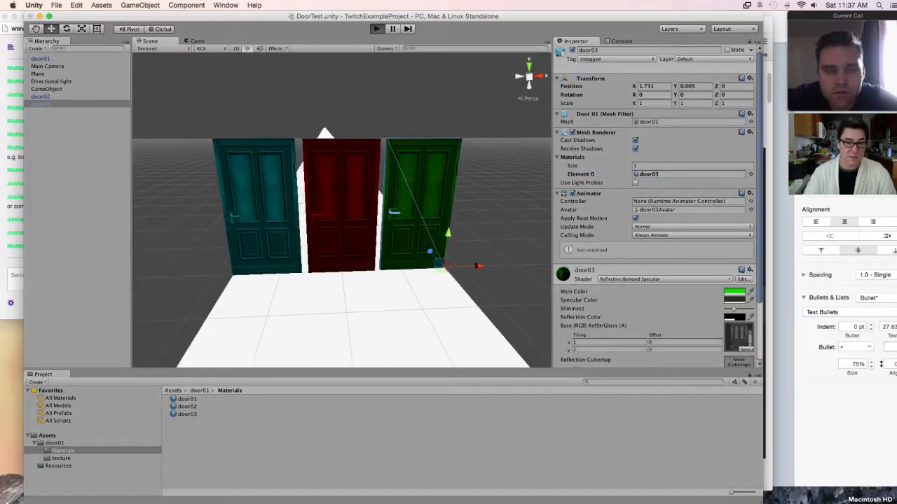
{"action": "key", "text": "super+p"}
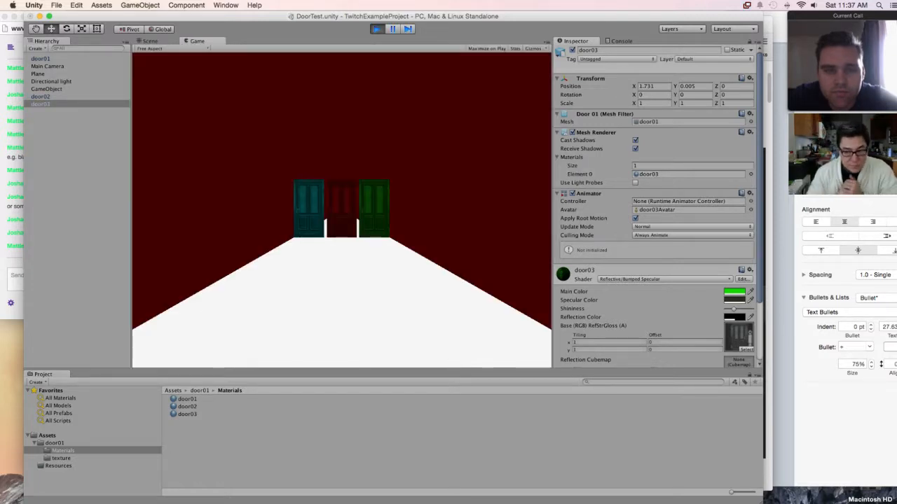
{"action": "key", "text": "super+p"}
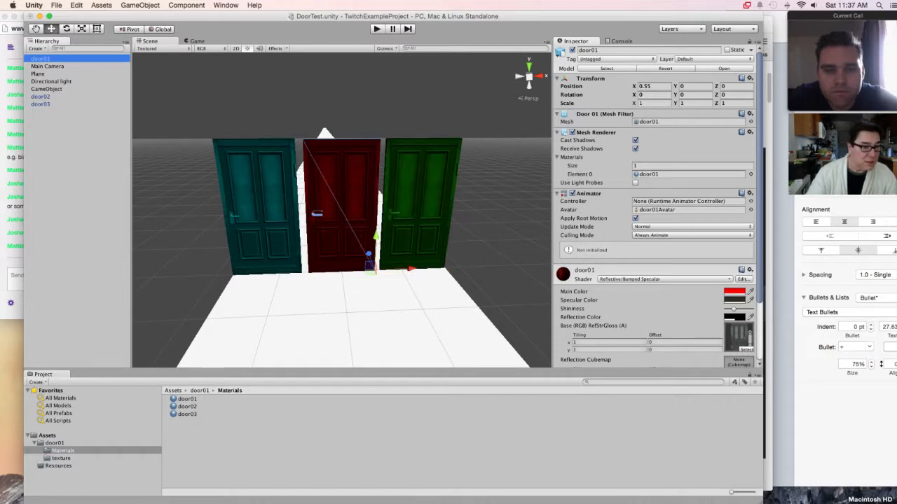
Step: Darken the Main Camera's background color by setting its red value to 35
{"action": "left_click", "coordinate": [46, 65]}
{"action": "left_click", "coordinate": [693, 120]}
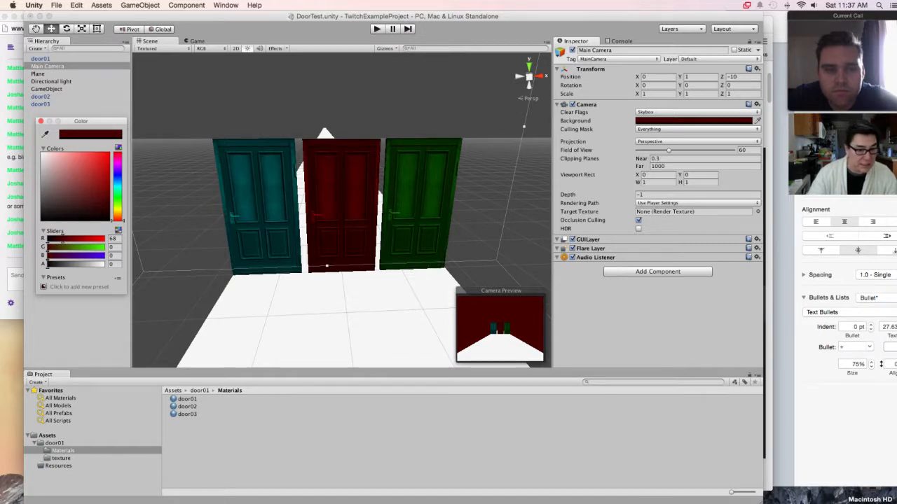
{"action": "left_click_drag", "start_coordinate": [61, 239], "coordinate": [55, 239]}
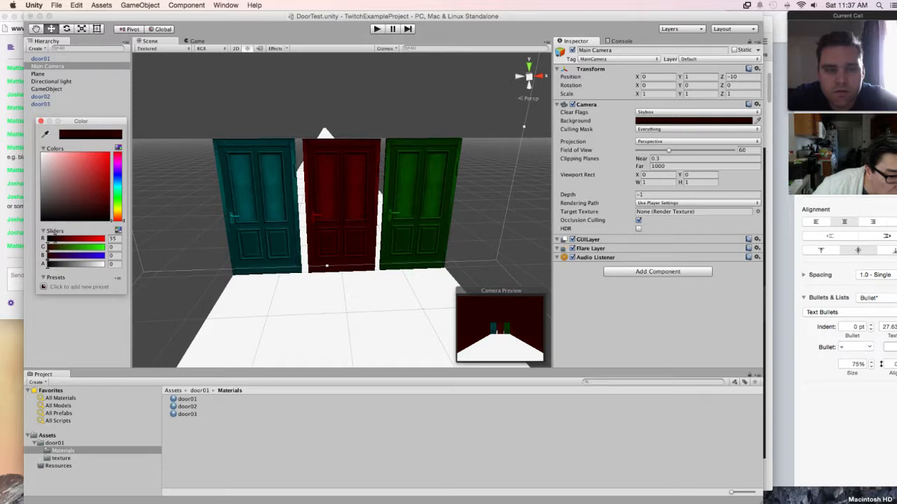
Step: Try a red value of 131 for the Main Camera's background and preview it in play mode
{"action": "left_click_drag", "start_coordinate": [55, 239], "coordinate": [77, 239]}
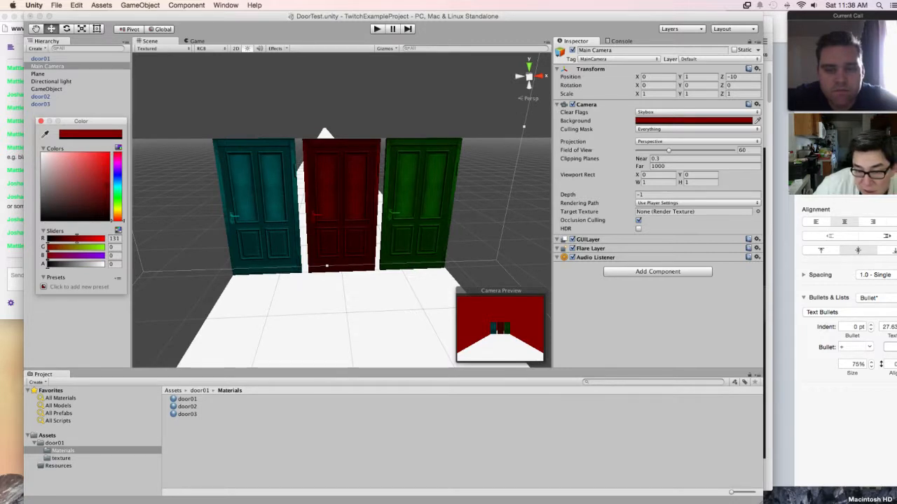
{"action": "key", "text": "Return"}
{"action": "key", "text": "super+p"}
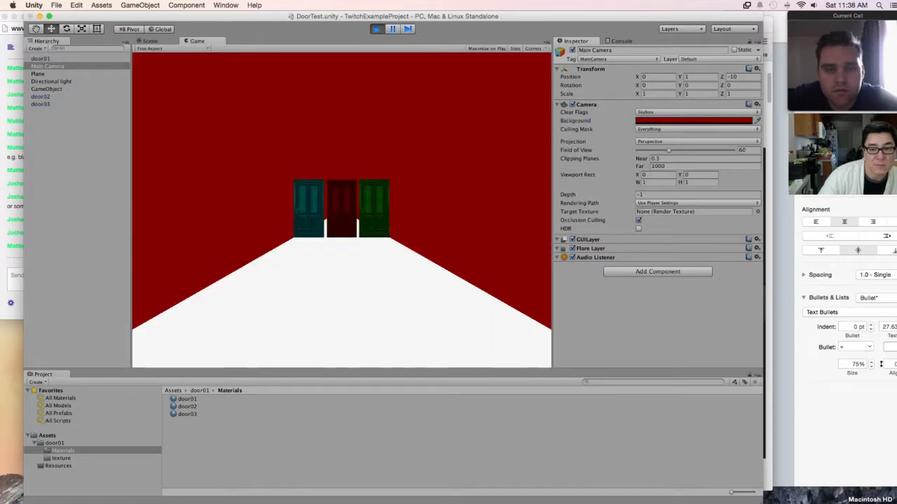
{"action": "key", "text": "super+p"}
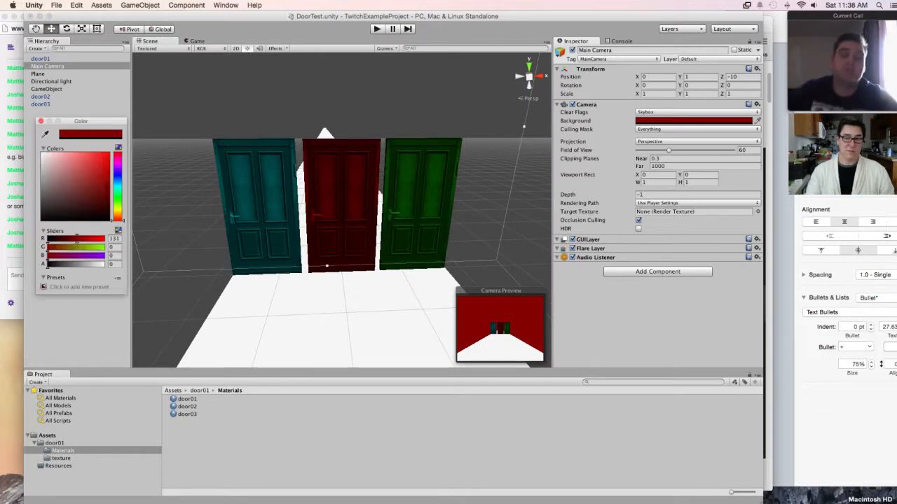
Step: Return the camera background's red value to 35 and preview the scene in play mode
{"action": "left_click_drag", "start_coordinate": [77, 238], "coordinate": [56, 239]}
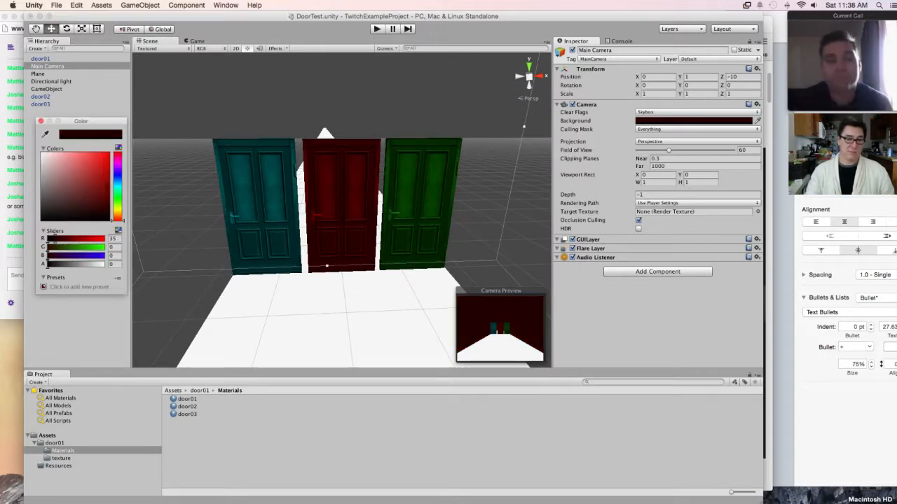
{"action": "left_click", "coordinate": [41, 121]}
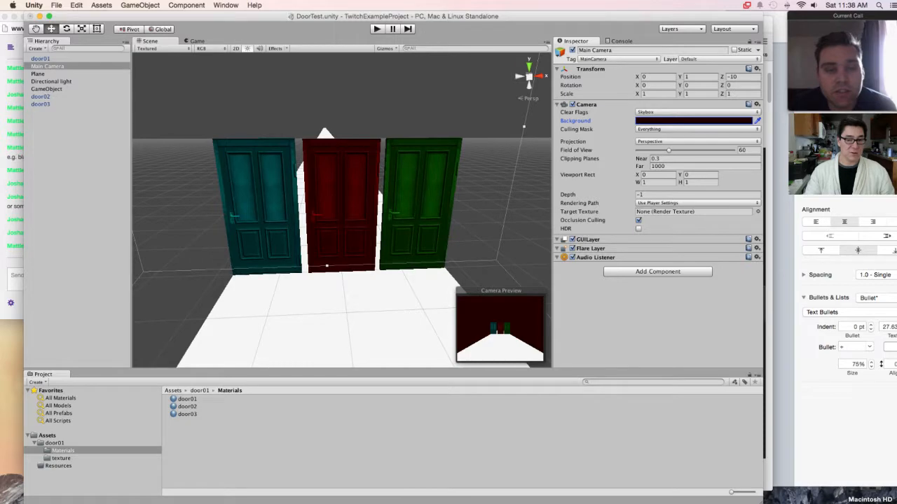
{"action": "key", "text": "super+p"}
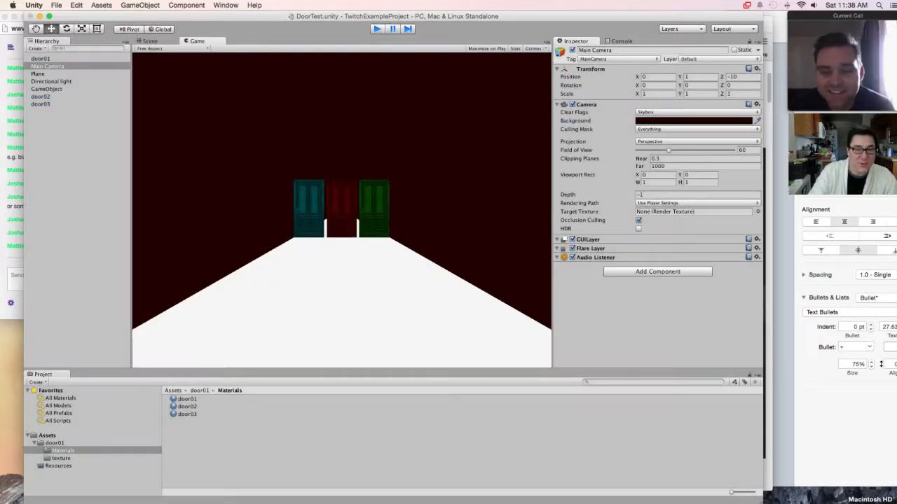
{"action": "key", "text": "super+p"}
Step: Set the Directional light's intensity to 1.5
{"action": "left_click", "coordinate": [51, 81]}
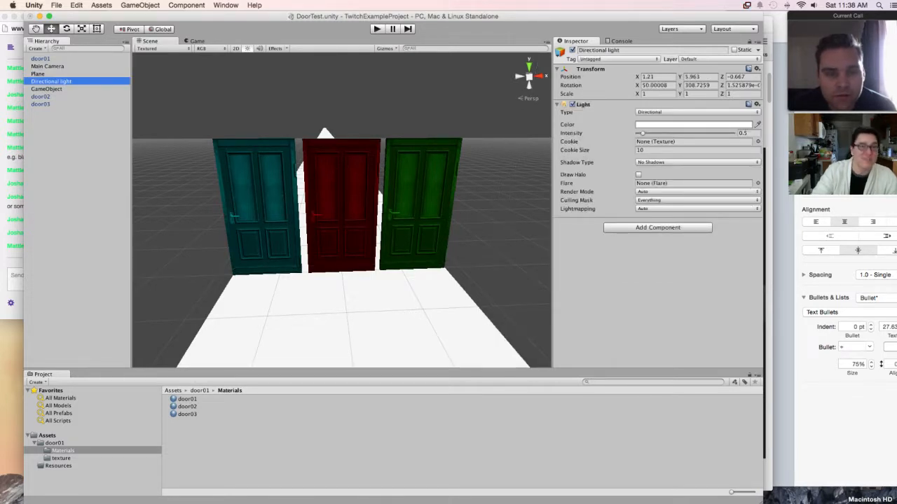
{"action": "left_click", "coordinate": [747, 133]}
{"action": "type", "text": "1.25"}
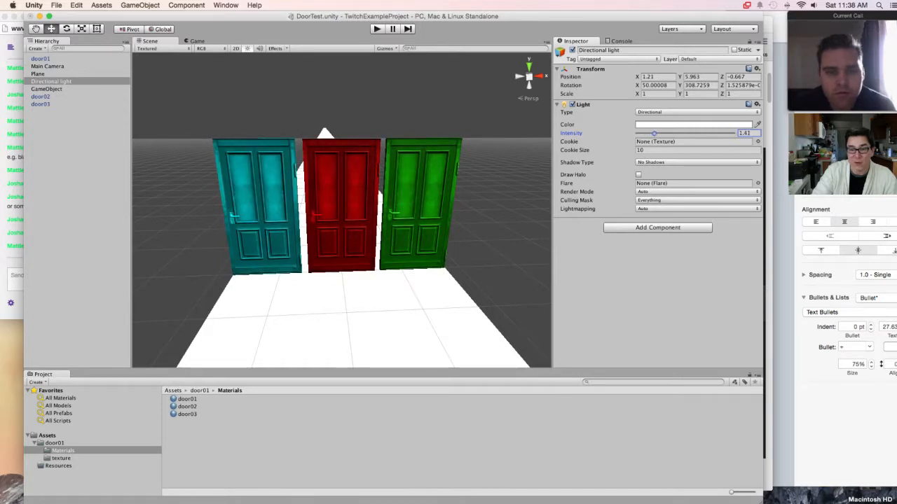
{"action": "left_click", "coordinate": [747, 133]}
{"action": "type", "text": "1.5"}
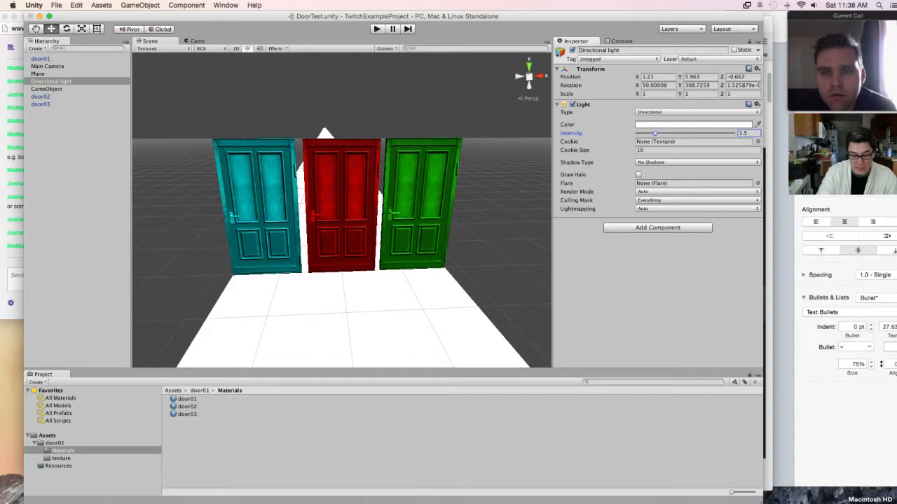
Step: Run the scene to check the doors under the brighter light, and stop play mode
{"action": "key", "text": "super+p"}
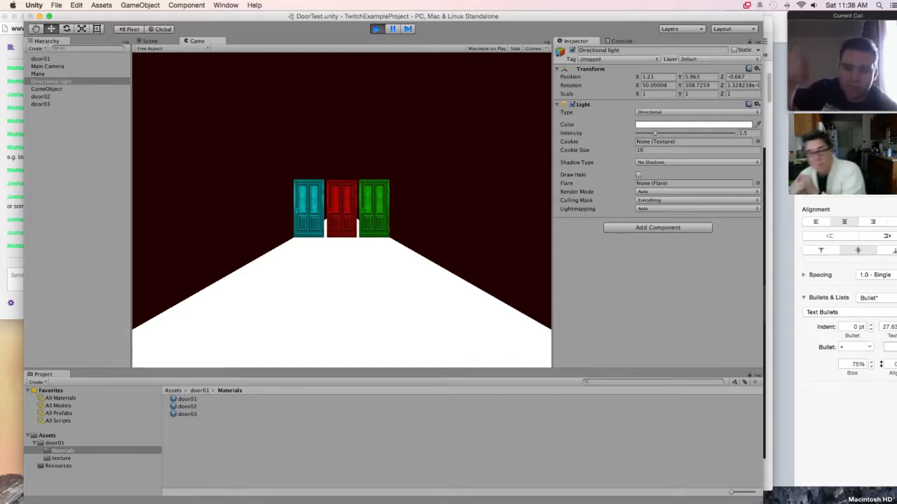
{"action": "mouse_move", "coordinate": [655, 133]}
{"action": "left_mouse_down"}
{"action": "mouse_move", "coordinate": [667, 133]}
{"action": "mouse_move", "coordinate": [655, 133]}
{"action": "left_mouse_up"}
{"action": "key", "text": "super+p"}
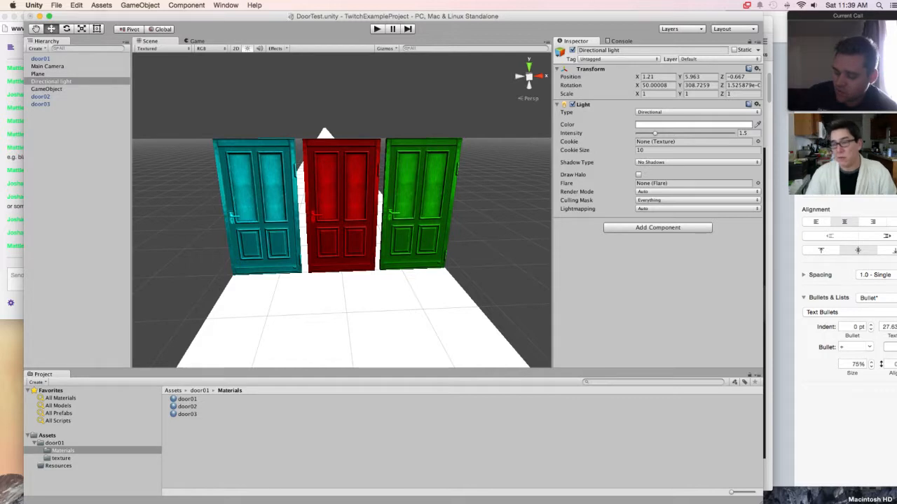
Step: Widen the editor window and open the Asset Store to locate uScript Visual Scripting Tool among the downloaded packages
{"action": "left_click_drag", "start_coordinate": [764, 302], "coordinate": [783, 301]}
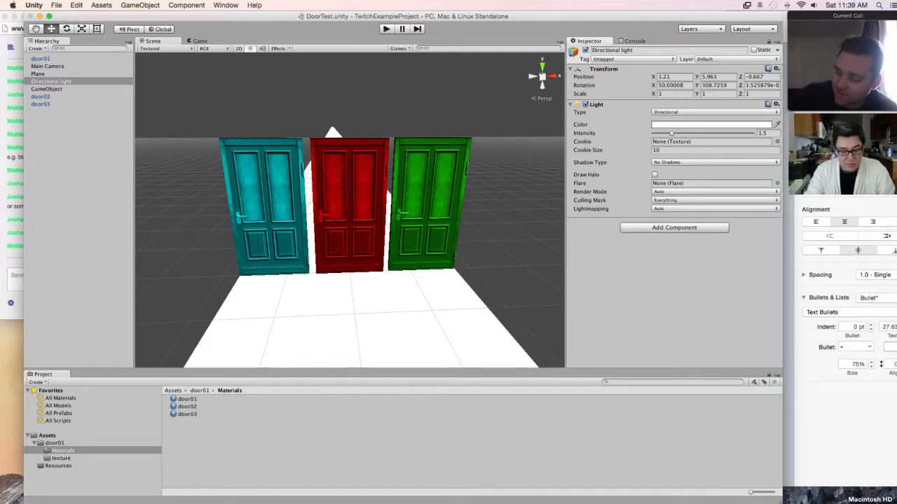
{"action": "left_click", "coordinate": [226, 5]}
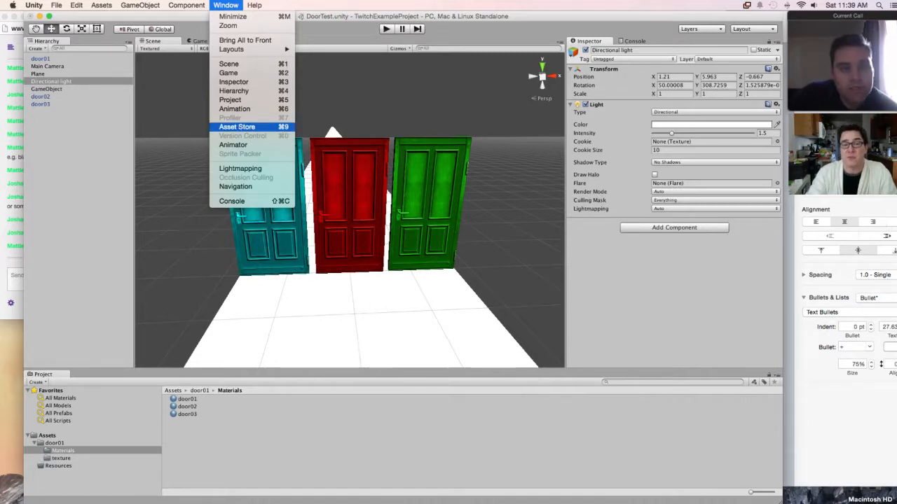
{"action": "left_click", "coordinate": [237, 127]}
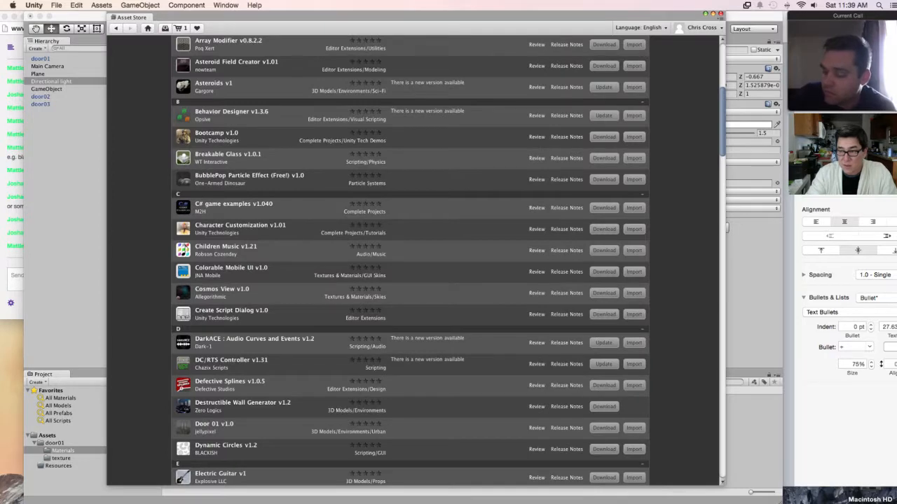
{"action": "scroll", "coordinate": [410, 261], "scroll_direction": "up", "scroll_amount": 6}
{"action": "scroll", "coordinate": [410, 261], "scroll_direction": "down", "scroll_amount": 15}
{"action": "scroll", "coordinate": [410, 261], "scroll_direction": "down", "scroll_amount": 15}
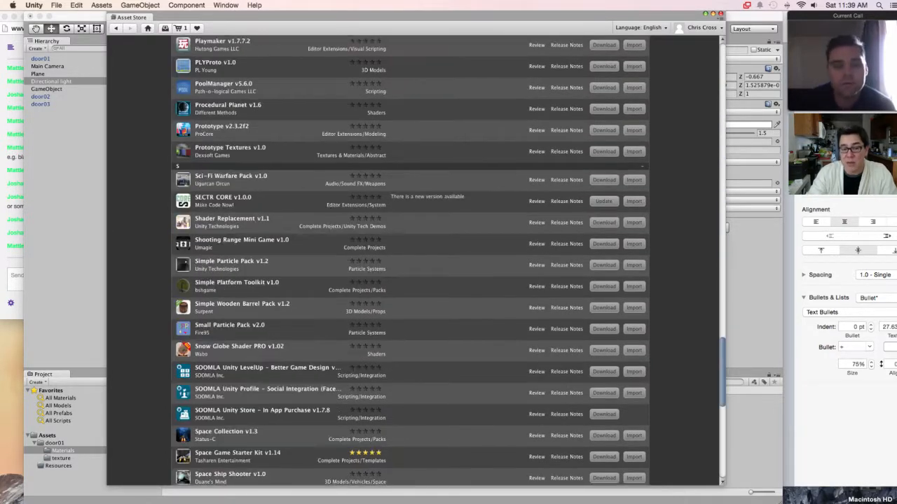
{"action": "scroll", "coordinate": [410, 261], "scroll_direction": "down", "scroll_amount": 10}
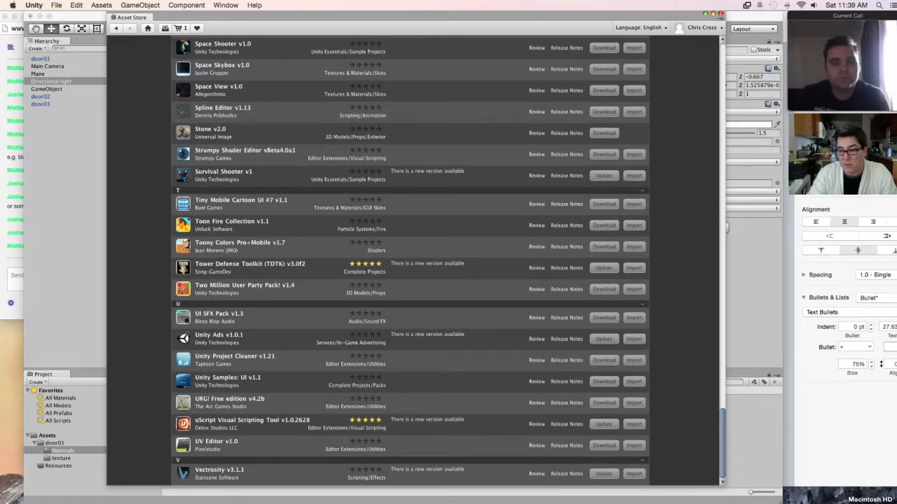
Step: Update the uScript Visual Scripting Tool package and import all its files into the project
{"action": "left_click", "coordinate": [604, 425]}
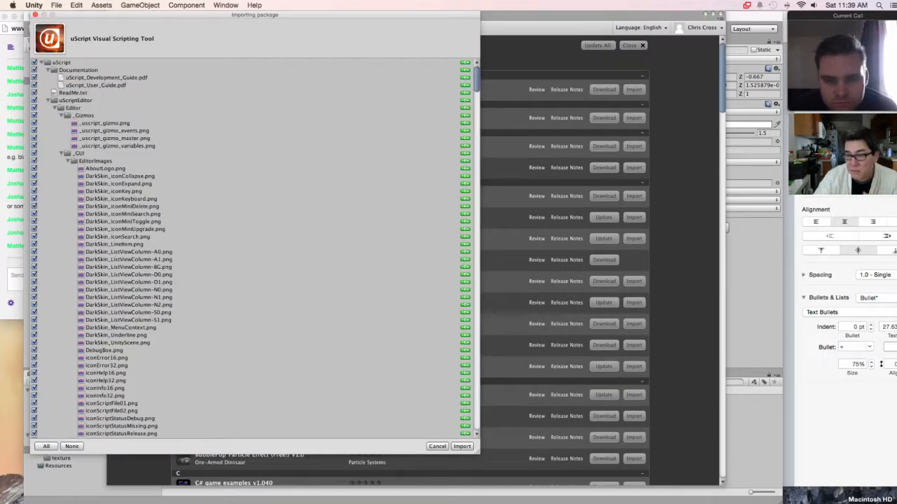
{"action": "scroll", "coordinate": [253, 249], "scroll_direction": "down", "scroll_amount": 20}
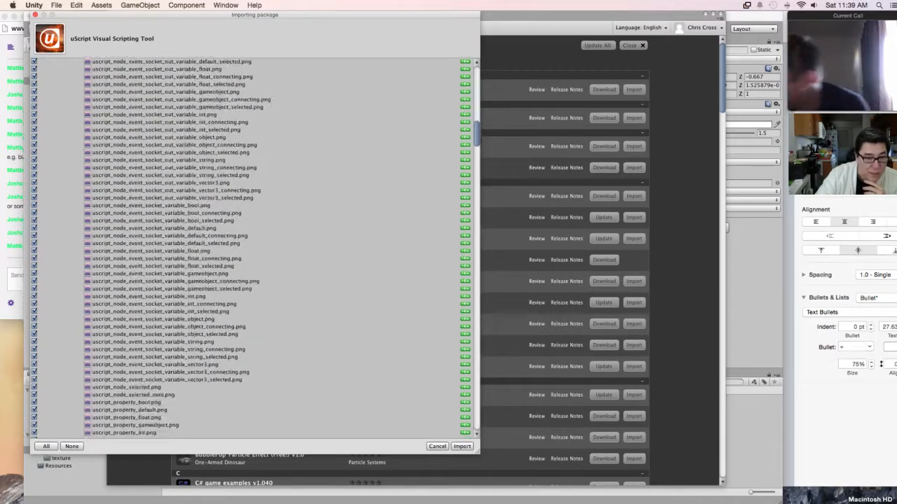
{"action": "scroll", "coordinate": [253, 248], "scroll_direction": "up", "scroll_amount": 20}
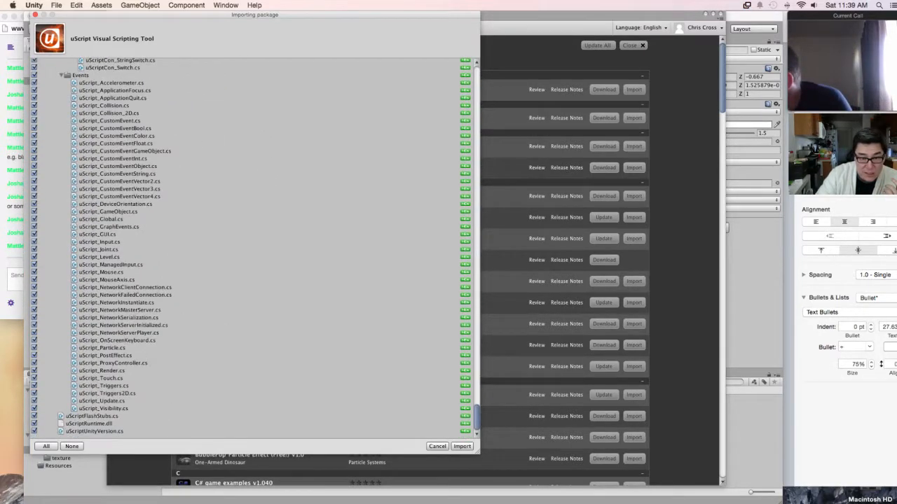
{"action": "key", "text": "Escape"}
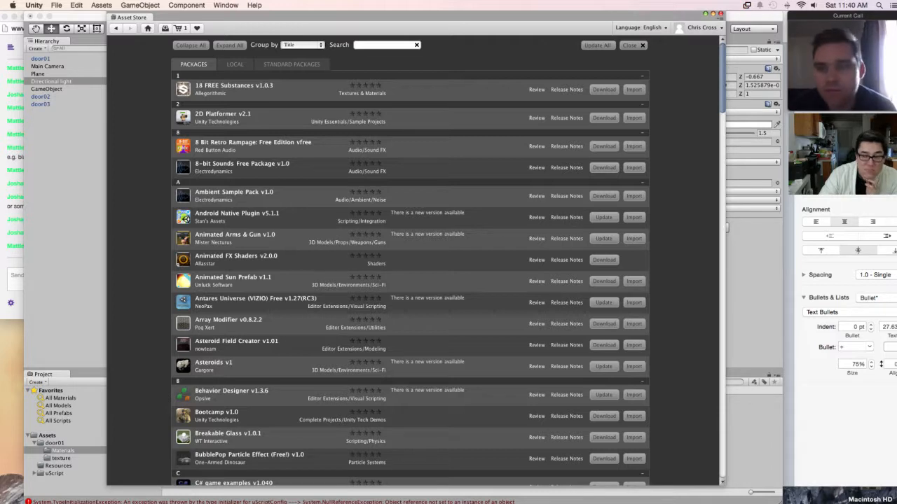
Step: Switch to Chrome to read the Twitch chat
{"action": "key", "text": "super+Tab"}
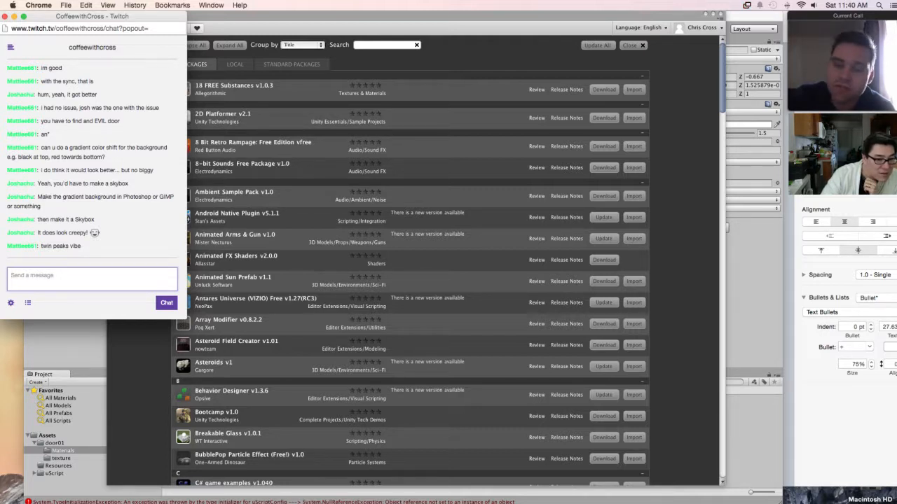
Step: Switch back to Unity, open the exception from the status line in the console, and save the project
{"action": "key", "text": "super+Tab"}
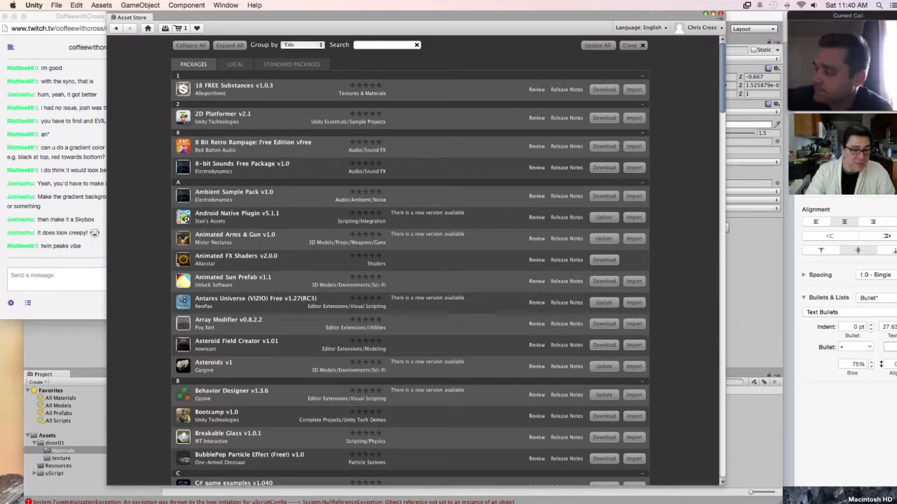
{"action": "left_click", "coordinate": [273, 502]}
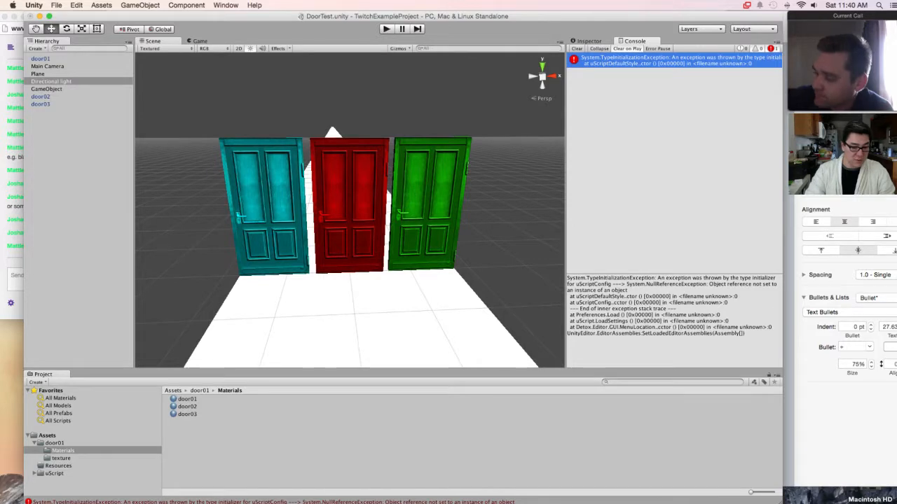
{"action": "left_click", "coordinate": [56, 5]}
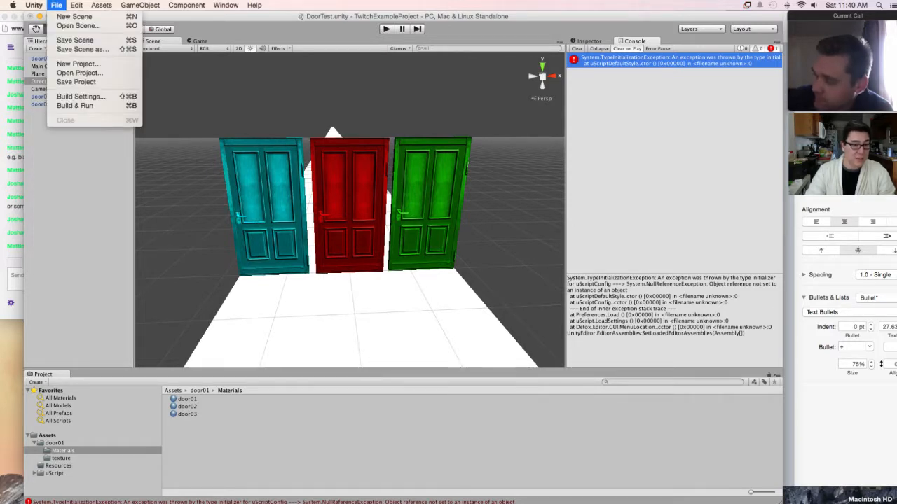
{"action": "left_click", "coordinate": [76, 81]}
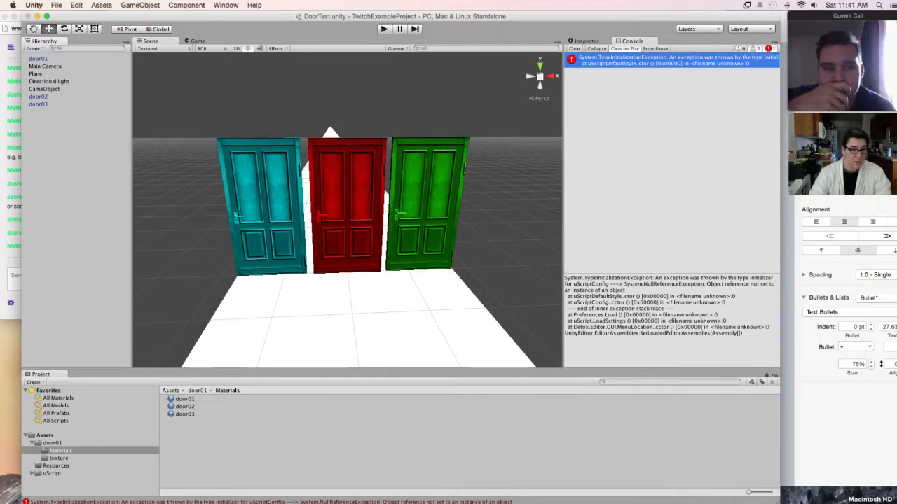
Step: Quit Unity and save the changes to the DoorTest scene
{"action": "left_click", "coordinate": [33, 5]}
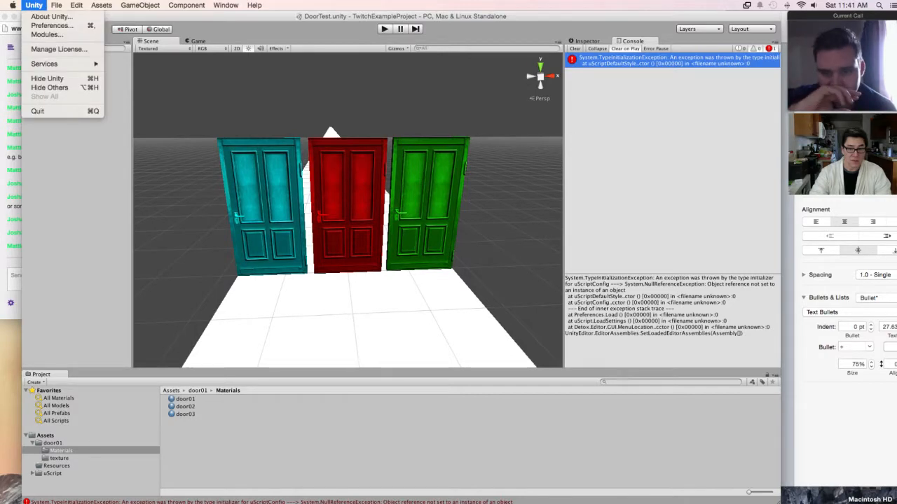
{"action": "left_click", "coordinate": [35, 112]}
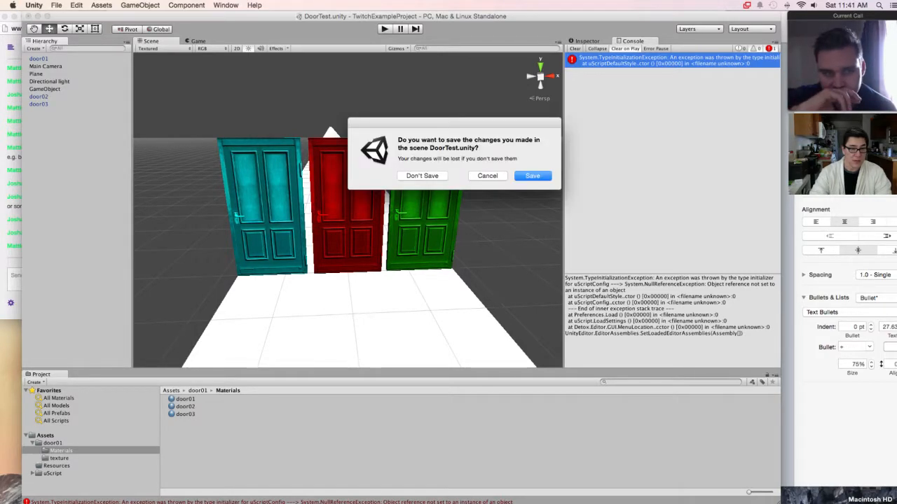
{"action": "key", "text": "Return"}
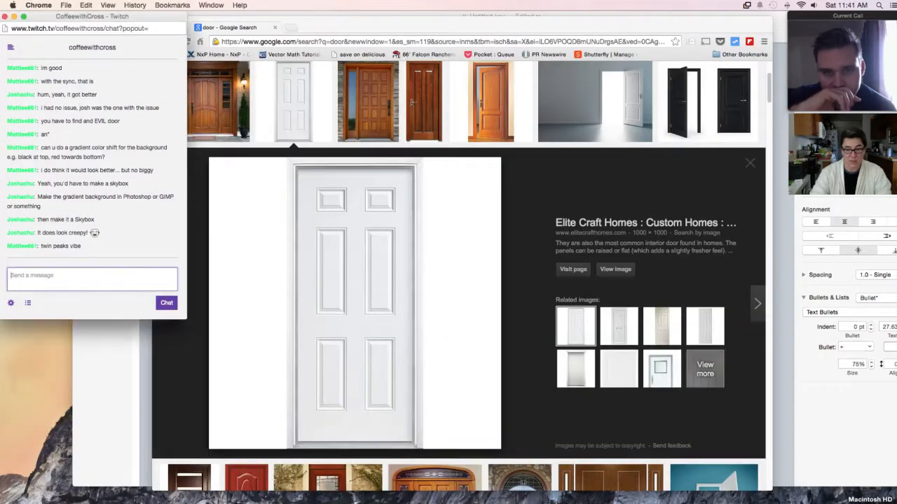
Step: Relaunch Unity, reopen TwitchExampleProject, and close the Asset Store window
{"action": "mouse_move", "coordinate": [659, 494]}
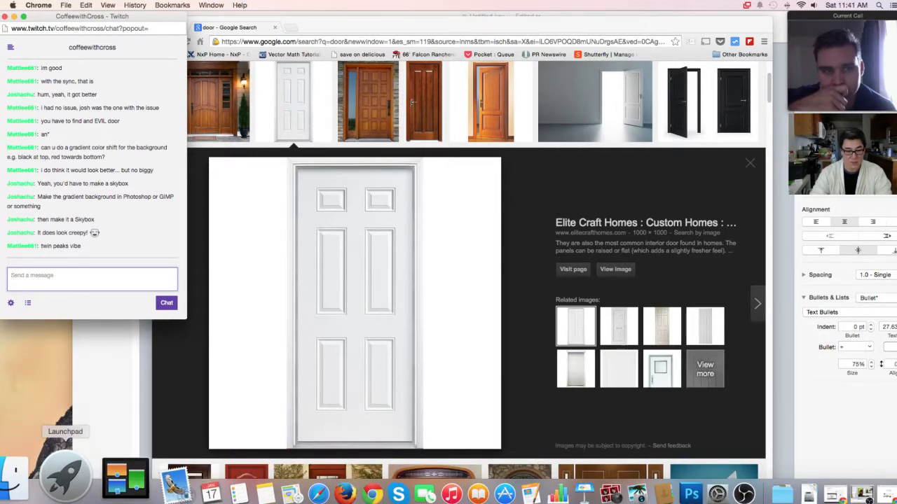
{"action": "left_click", "coordinate": [65, 482]}
{"action": "scroll", "coordinate": [448, 252], "scroll_direction": "left", "scroll_amount": 3}
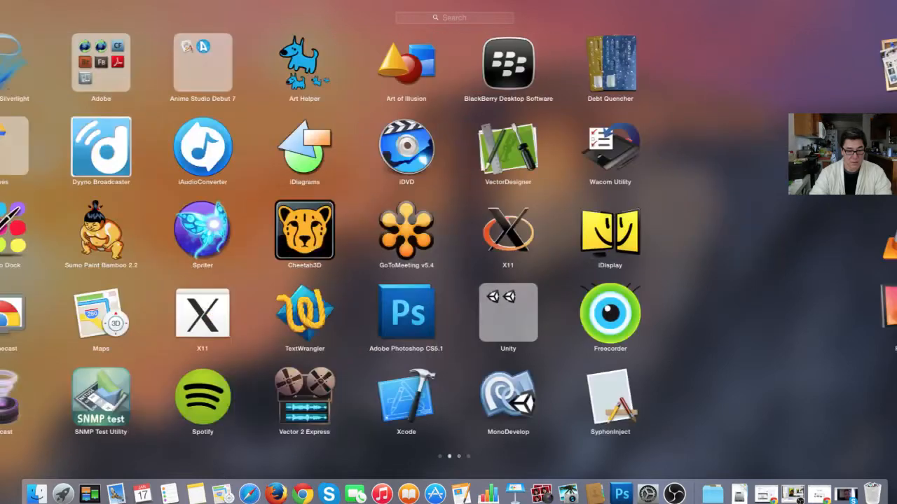
{"action": "left_click", "coordinate": [657, 312]}
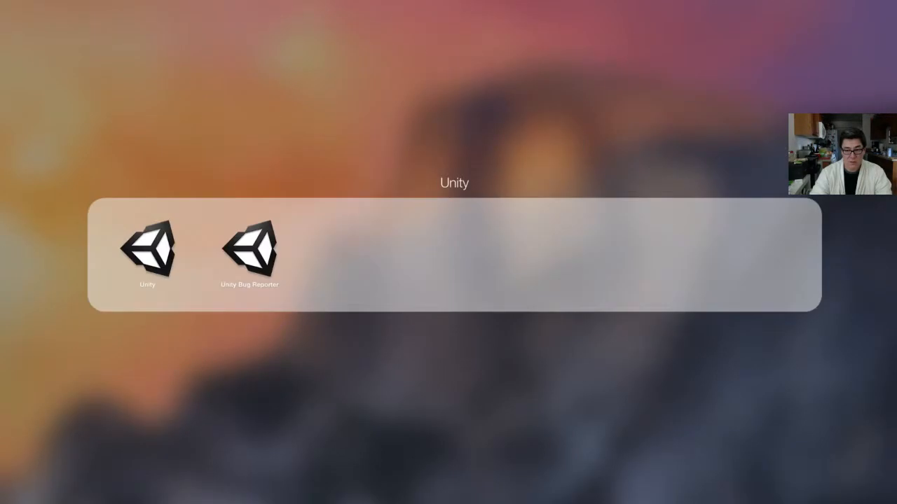
{"action": "left_click", "coordinate": [147, 250]}
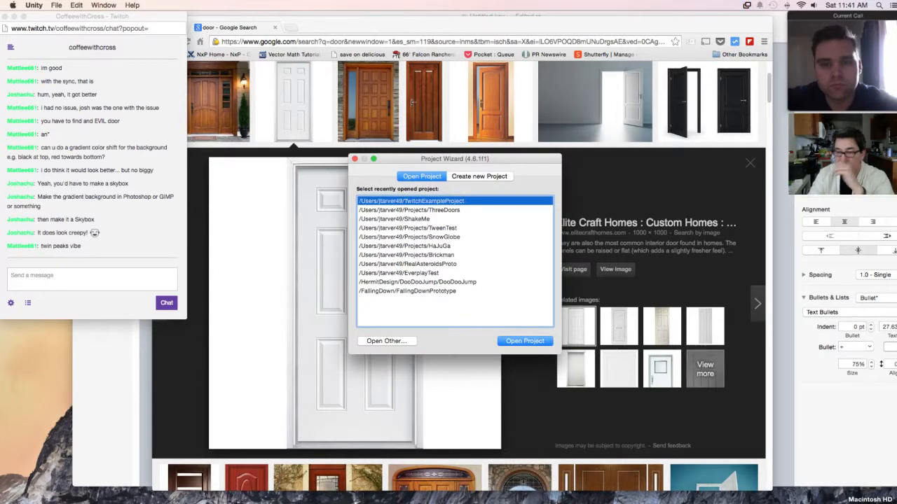
{"action": "key", "text": "Return"}
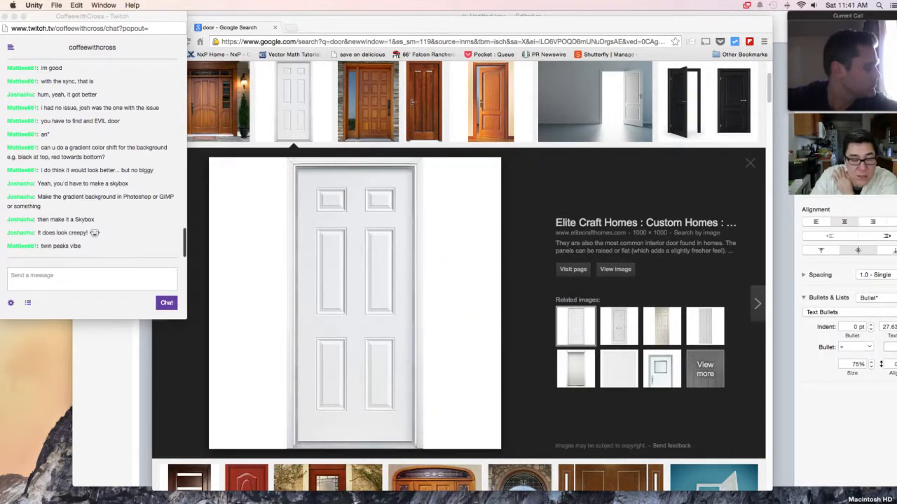
{"action": "key", "text": "super+Tab"}
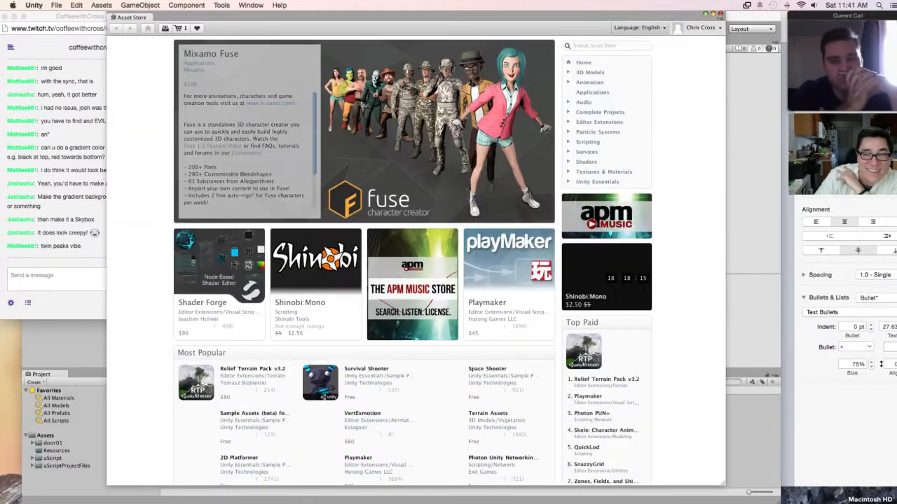
{"action": "key", "text": "super+w"}
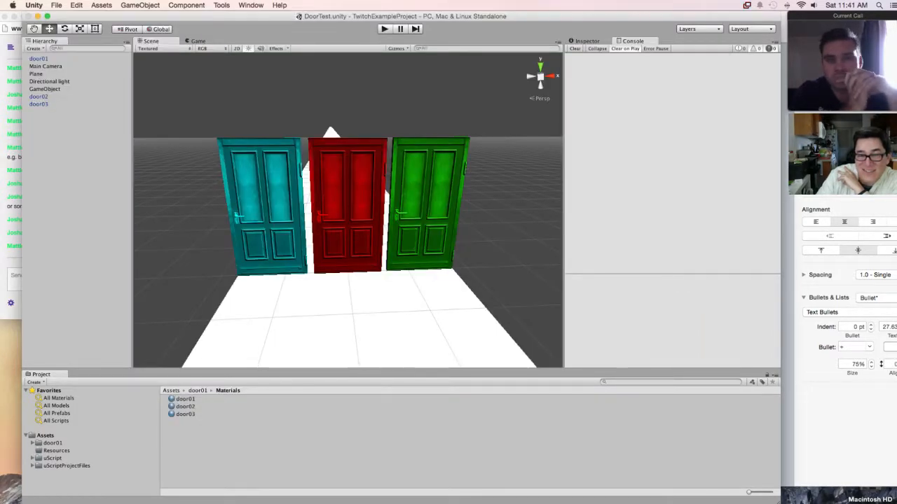
Step: Look through the uScript and uScriptProjectFiles asset folders, and bring the Inspector forward in place of the console
{"action": "left_click", "coordinate": [221, 5]}
{"action": "key", "text": "Escape"}
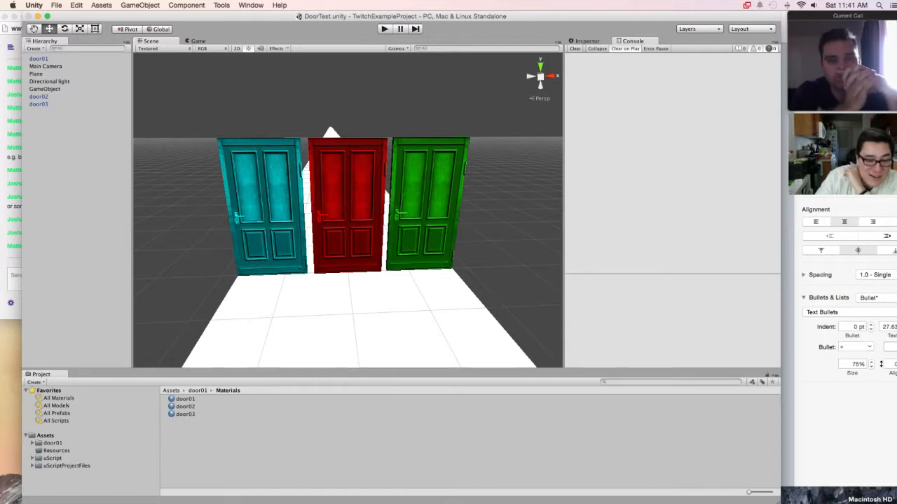
{"action": "left_click", "coordinate": [52, 458]}
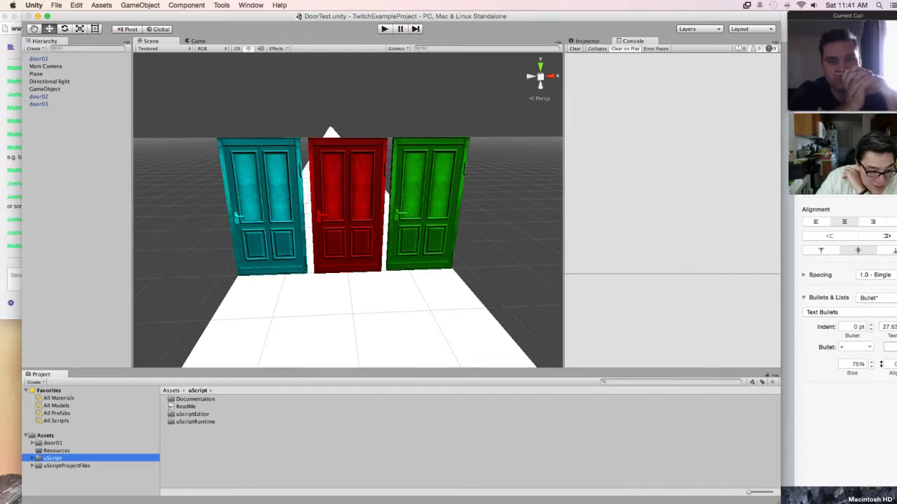
{"action": "left_click", "coordinate": [66, 466]}
{"action": "left_click", "coordinate": [53, 458]}
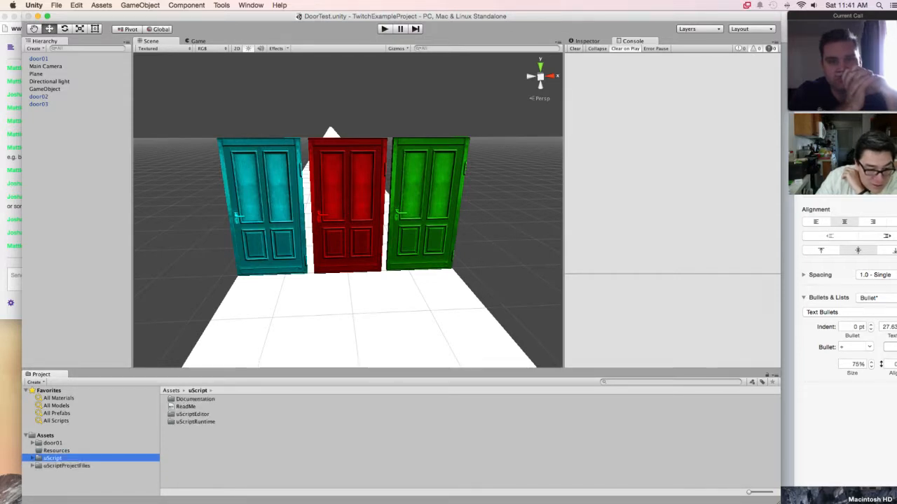
{"action": "left_click", "coordinate": [587, 42]}
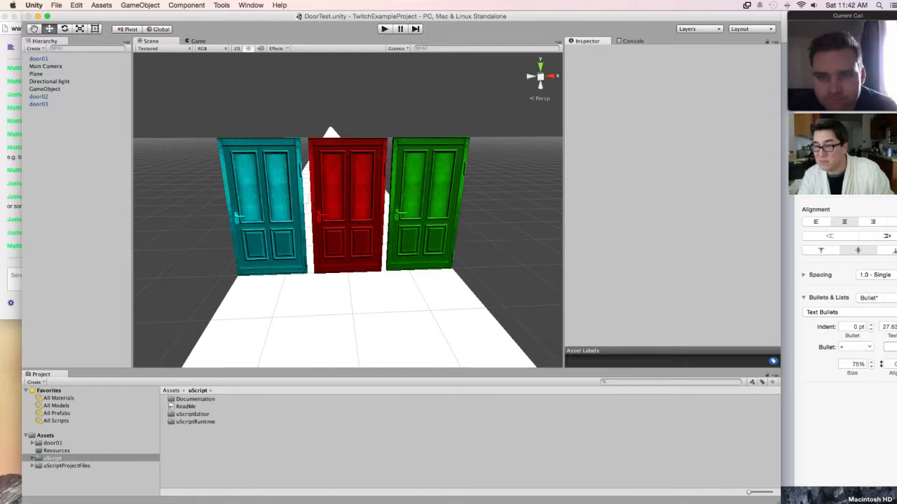
Step: Open the uScript Editor, enable automatic update checks, and dismiss the welcome window with Show at Startup left on
{"action": "left_click", "coordinate": [221, 4]}
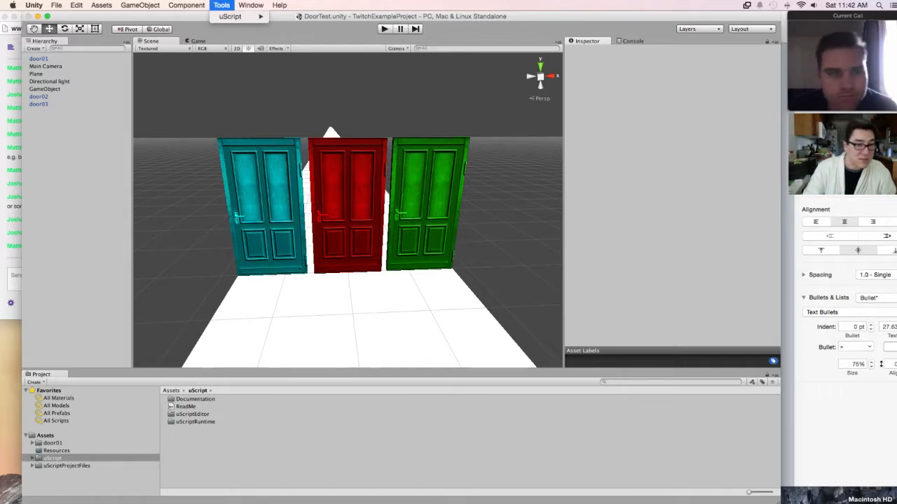
{"action": "mouse_move", "coordinate": [235, 17]}
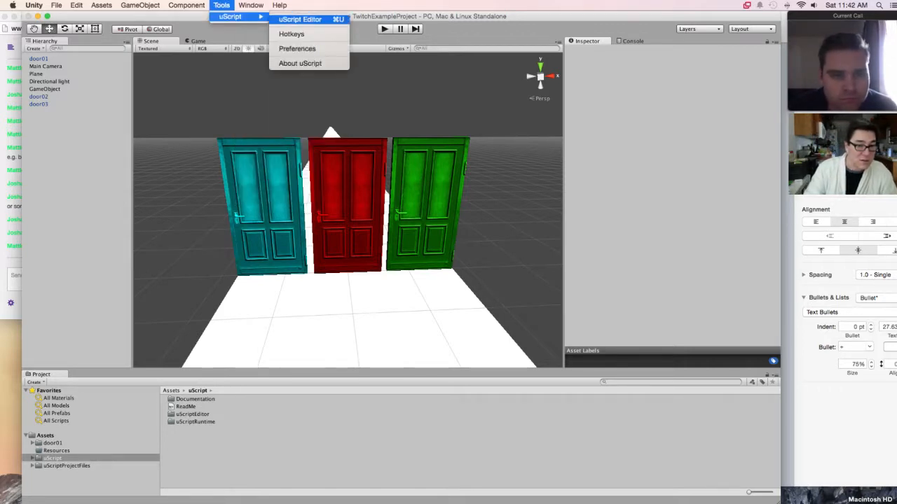
{"action": "left_click", "coordinate": [300, 19]}
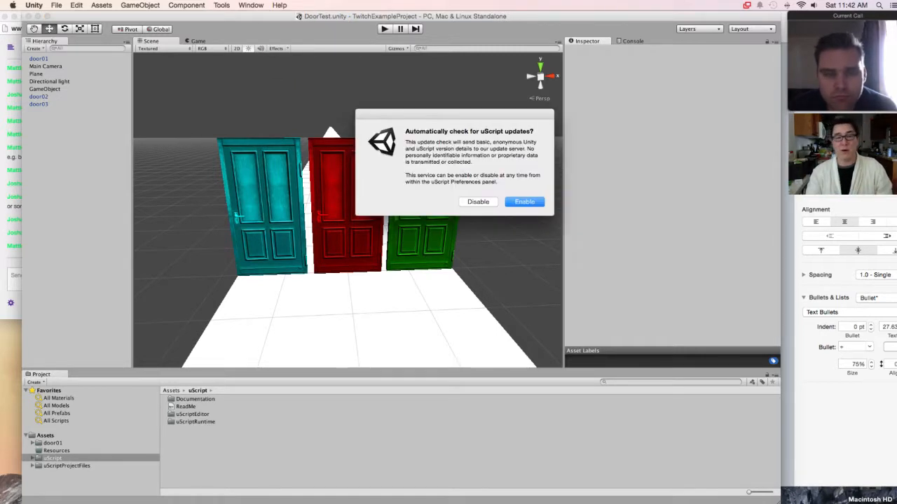
{"action": "key", "text": "Return"}
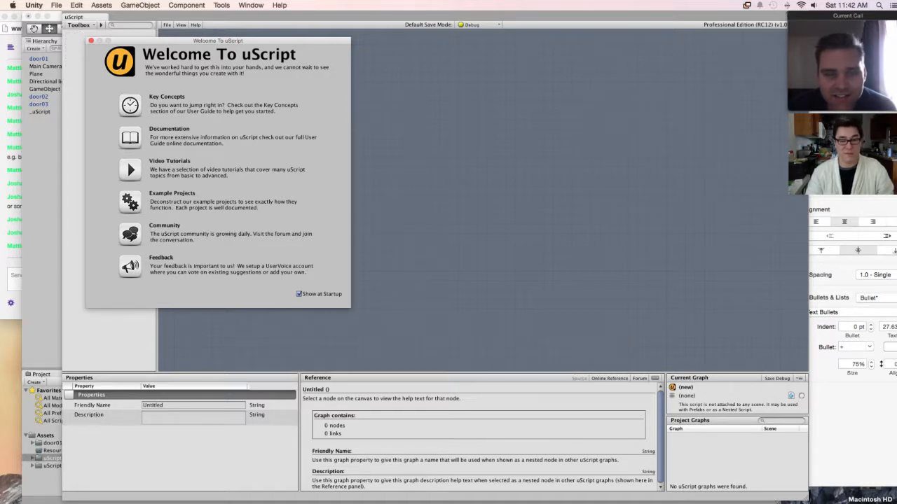
{"action": "left_click", "coordinate": [299, 293]}
{"action": "left_click", "coordinate": [299, 294]}
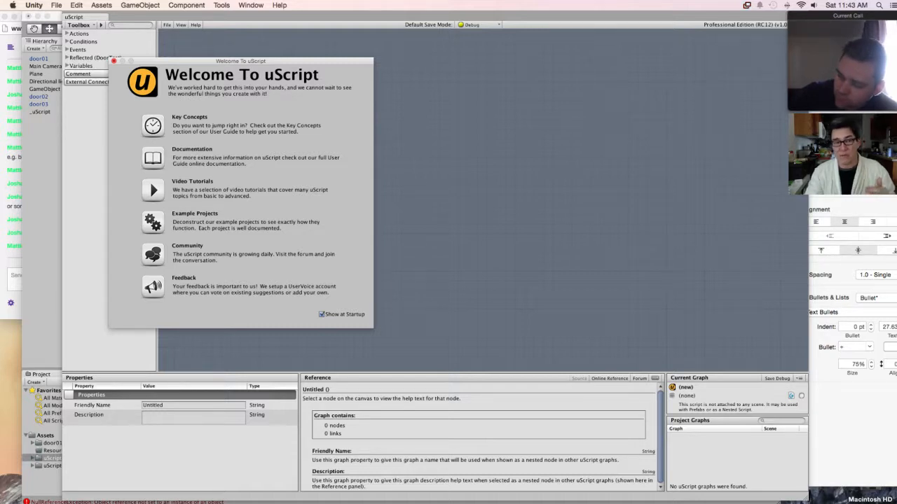
{"action": "left_click", "coordinate": [114, 61]}
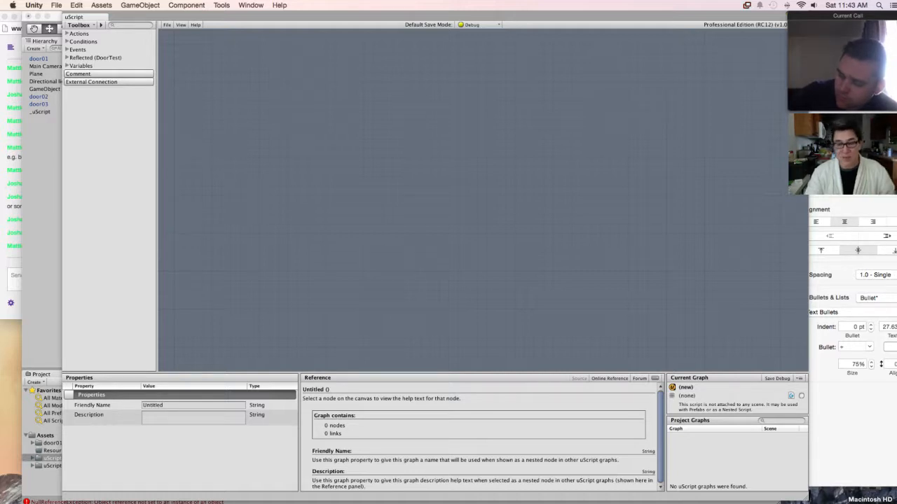
Step: Save the new graph as TwitchDoorsTest.uscript in the uScripts folder and assign it to the master GameObject
{"action": "left_click", "coordinate": [167, 25]}
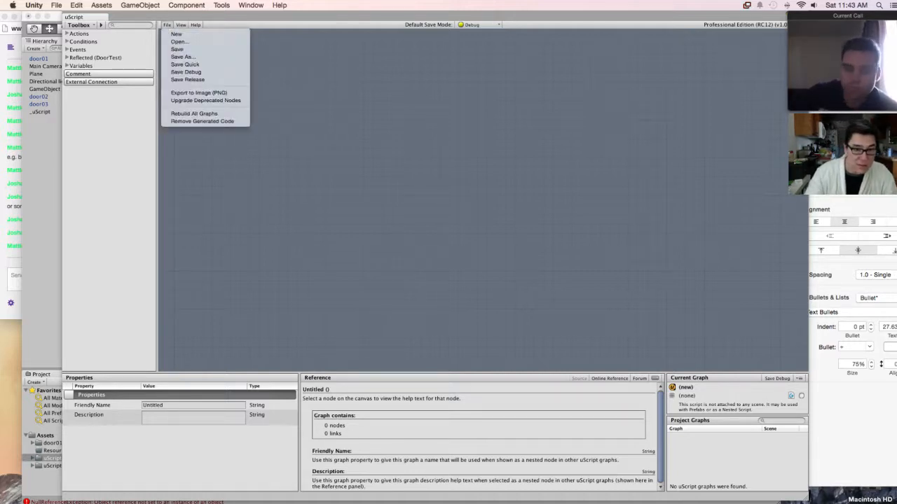
{"action": "left_click", "coordinate": [178, 49]}
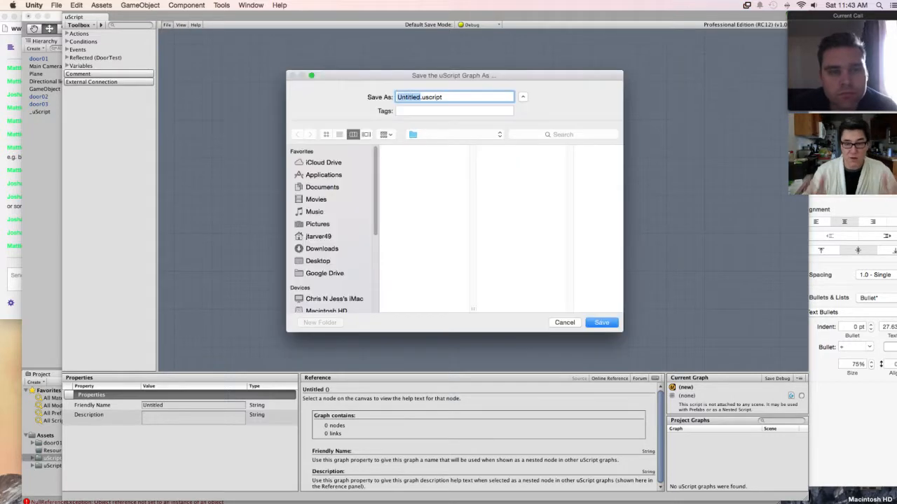
{"action": "type", "text": "Twitch"}
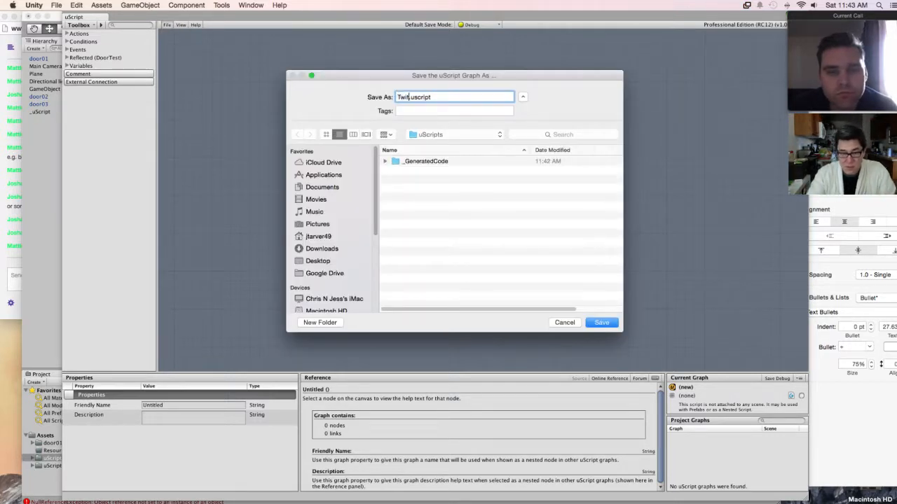
{"action": "type", "text": "DoorsTes"}
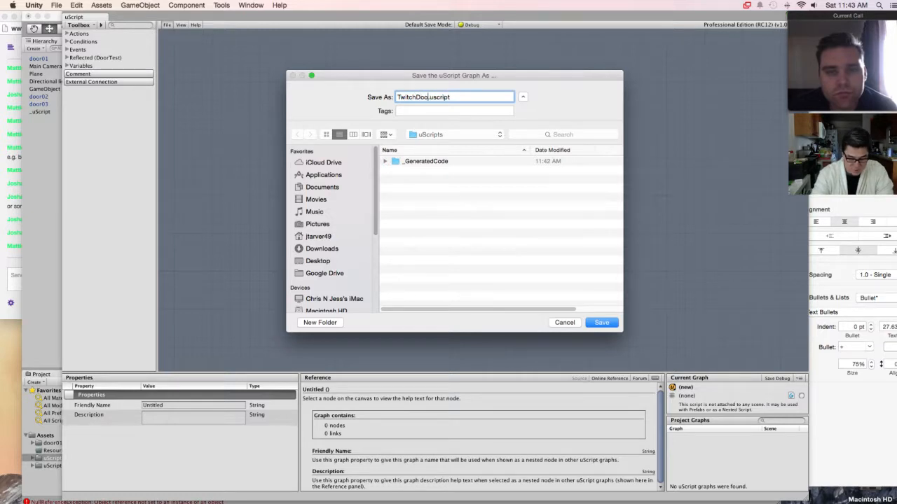
{"action": "type", "text": "t"}
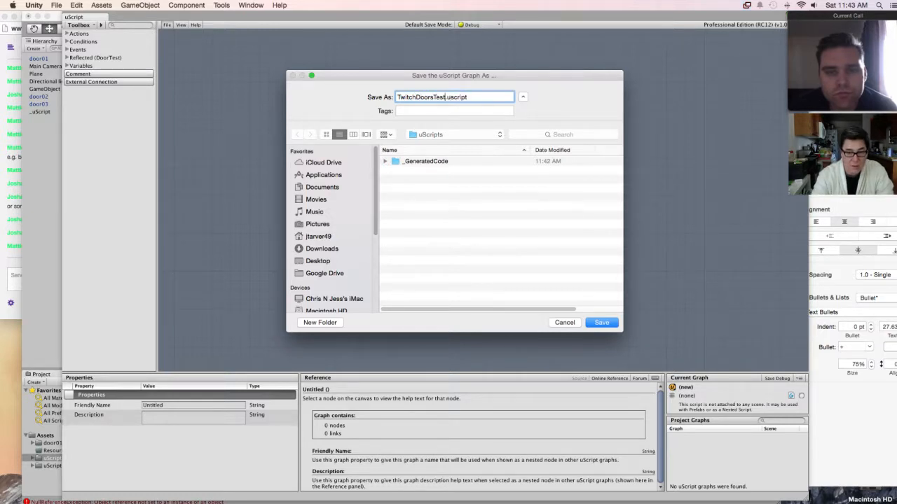
{"action": "left_click", "coordinate": [433, 97]}
{"action": "key", "text": "BackSpace"}
{"action": "type", "text": "s"}
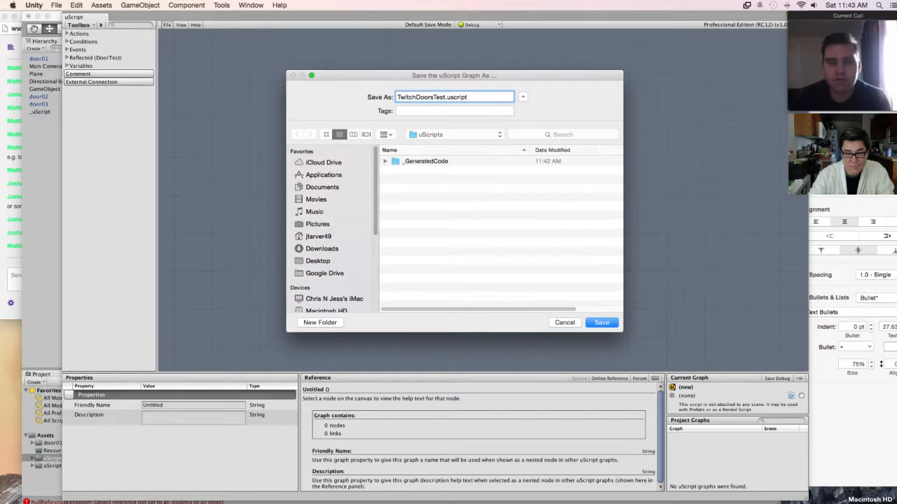
{"action": "key", "text": "Return"}
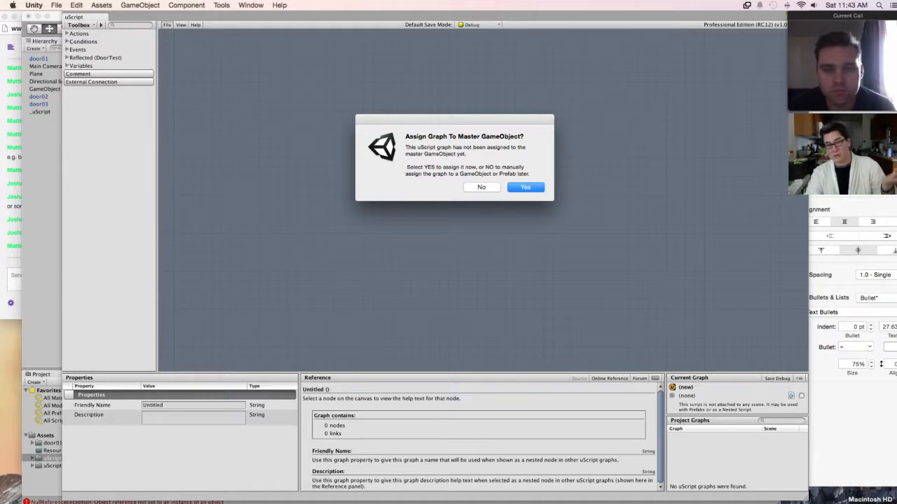
{"action": "key", "text": "Return"}
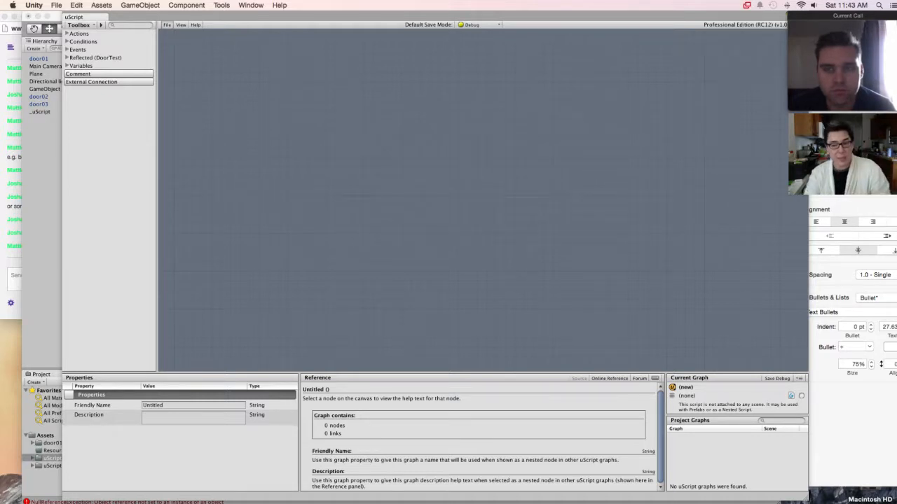
Step: Return to the main editor window and select the _uScript master object in the scene to inspect its components
{"action": "left_click", "coordinate": [704, 424]}
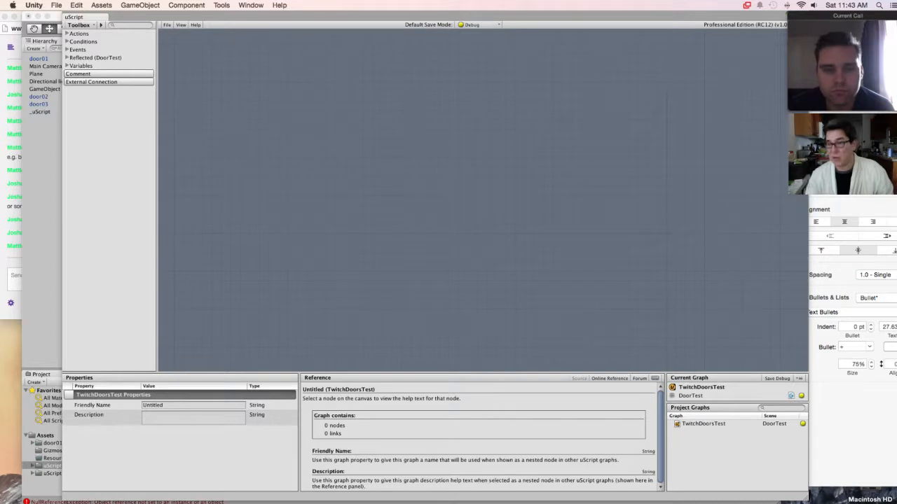
{"action": "key", "text": "super+grave"}
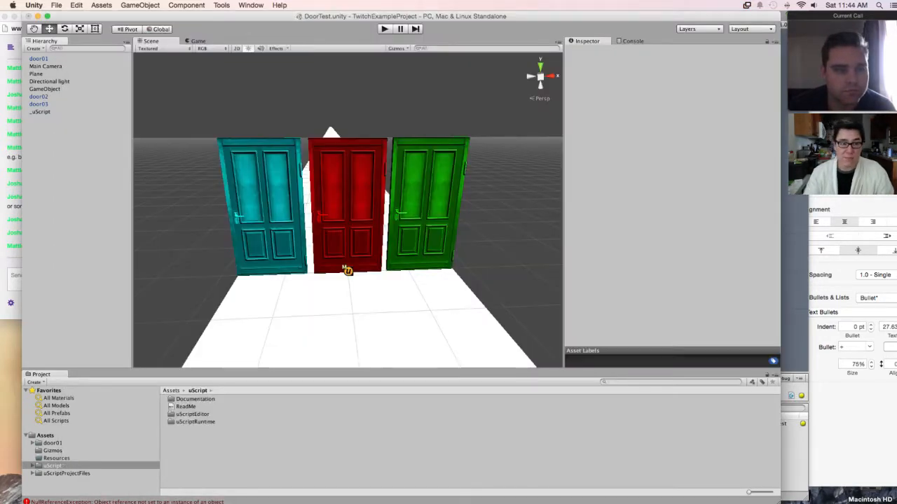
{"action": "left_click", "coordinate": [347, 270]}
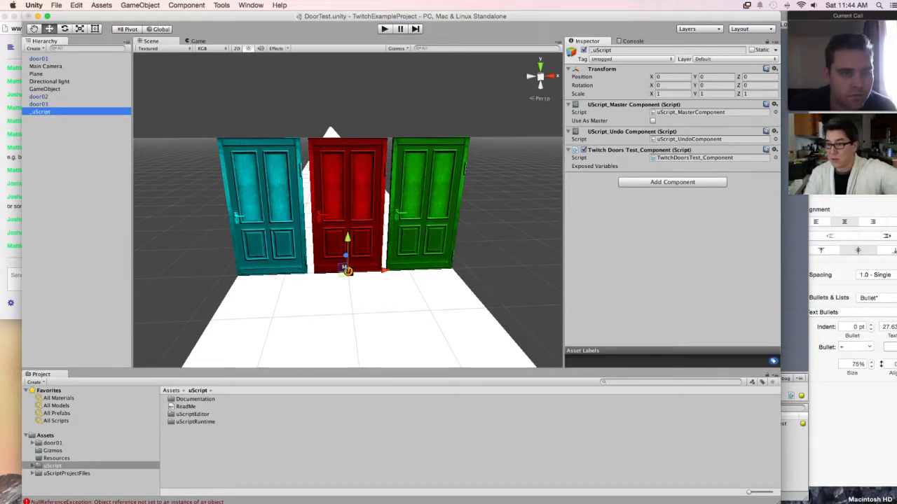
Step: Locate the generated TwitchDoorsTest_Component script from the _uScript object's component and read through its code in the Inspector
{"action": "left_click", "coordinate": [695, 158]}
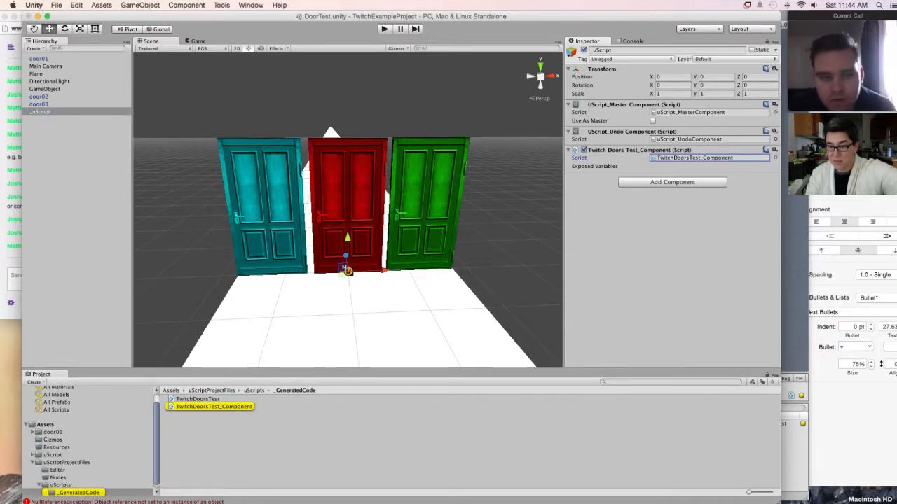
{"action": "key", "text": "super+shift+c"}
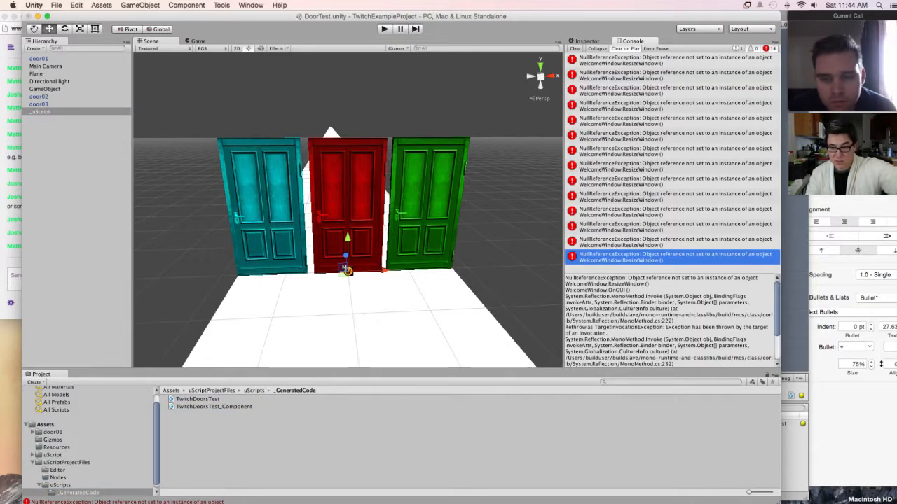
{"action": "key", "text": "super+4"}
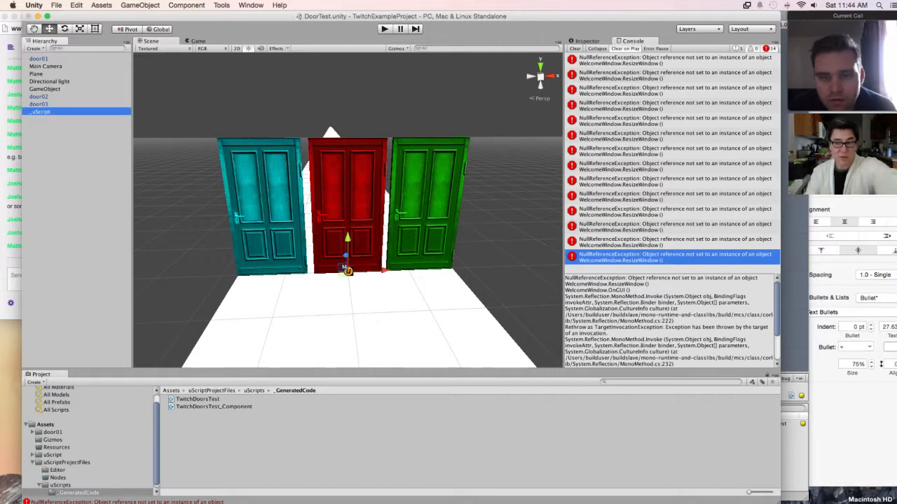
{"action": "key", "text": "super+3"}
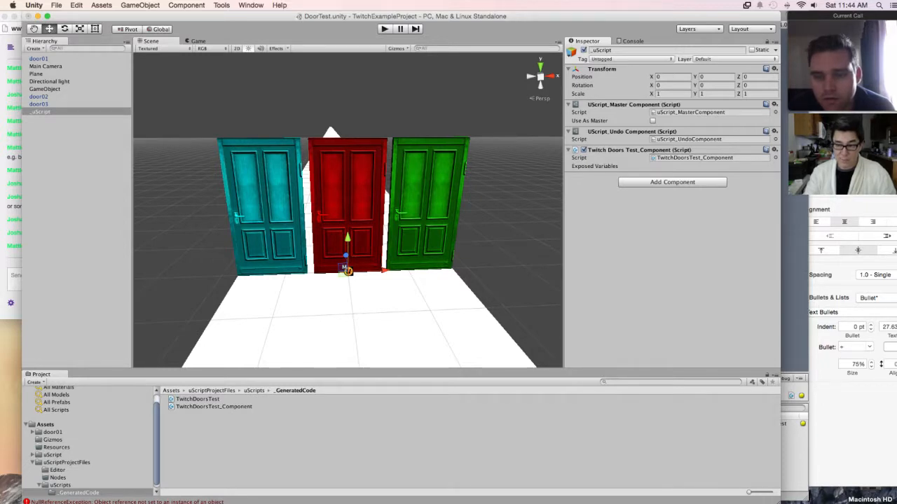
{"action": "left_click", "coordinate": [701, 158]}
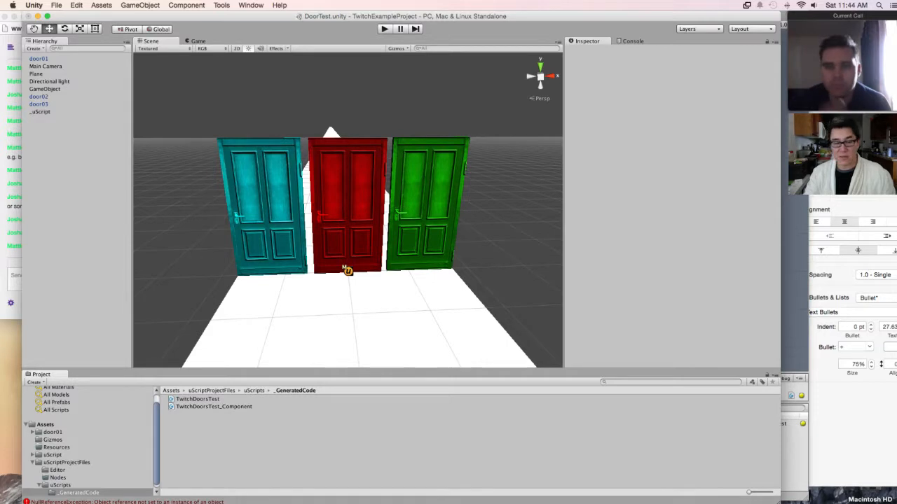
{"action": "left_click", "coordinate": [214, 406]}
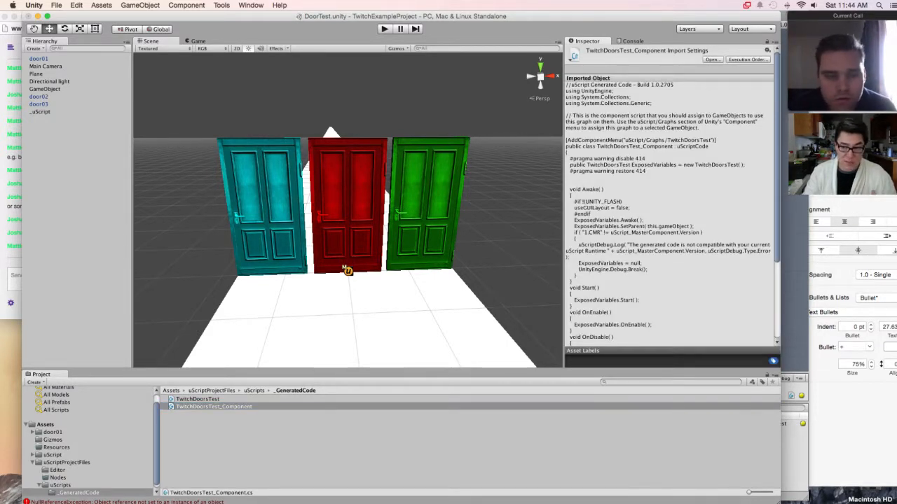
{"action": "scroll", "coordinate": [670, 203], "scroll_direction": "down", "scroll_amount": 5}
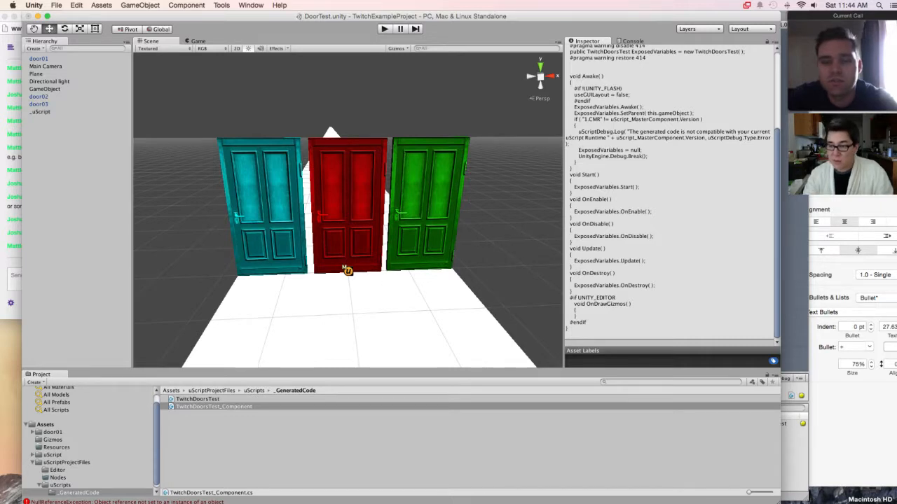
Step: Switch to the Keynote presentation and add a blank black slide after the fourth slide
{"action": "key", "text": "super+grave"}
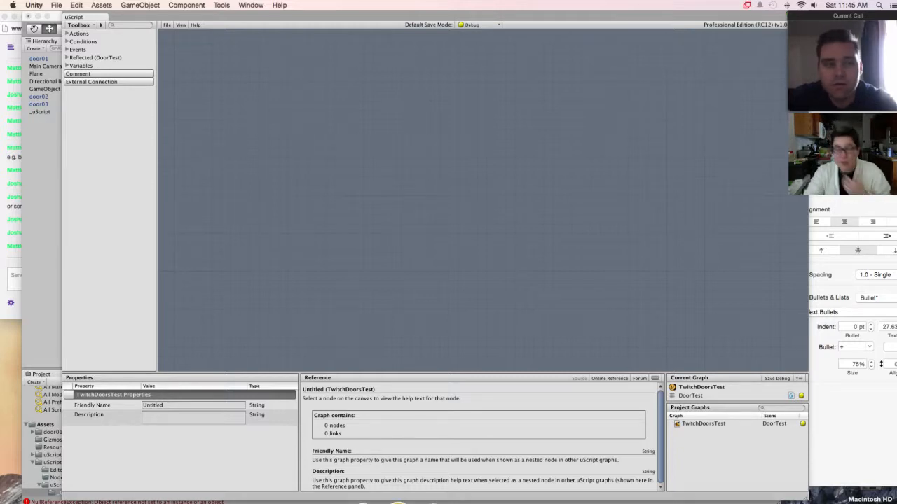
{"action": "mouse_move", "coordinate": [393, 494]}
{"action": "left_click", "coordinate": [502, 482]}
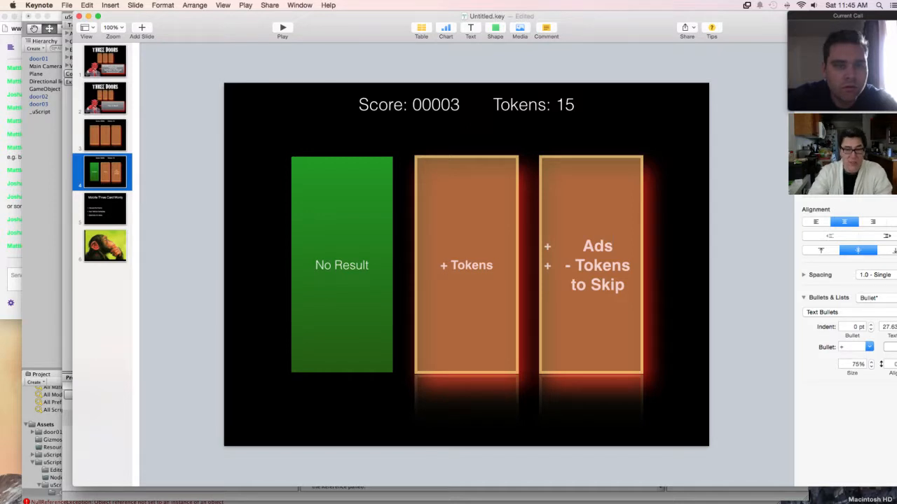
{"action": "left_click", "coordinate": [137, 34]}
{"action": "left_click", "coordinate": [170, 303]}
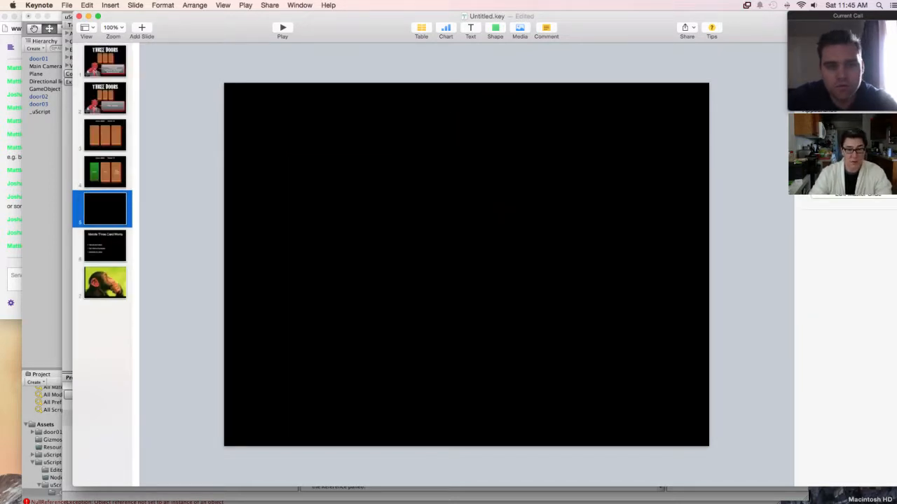
Step: Insert a gray rounded rectangle on the blank slide and stretch it into a tall box left of the slide's center
{"action": "left_click", "coordinate": [495, 30]}
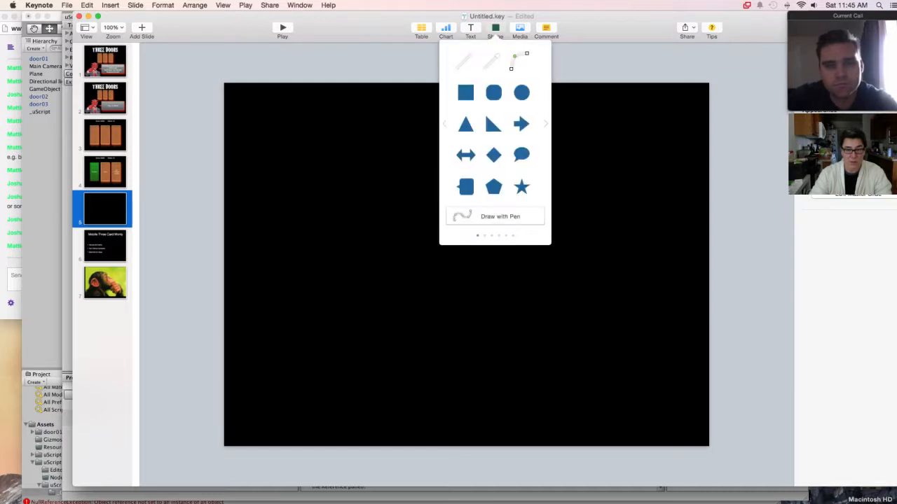
{"action": "left_click", "coordinate": [546, 124]}
{"action": "left_click", "coordinate": [546, 124]}
{"action": "left_click", "coordinate": [546, 124]}
{"action": "left_click", "coordinate": [546, 124]}
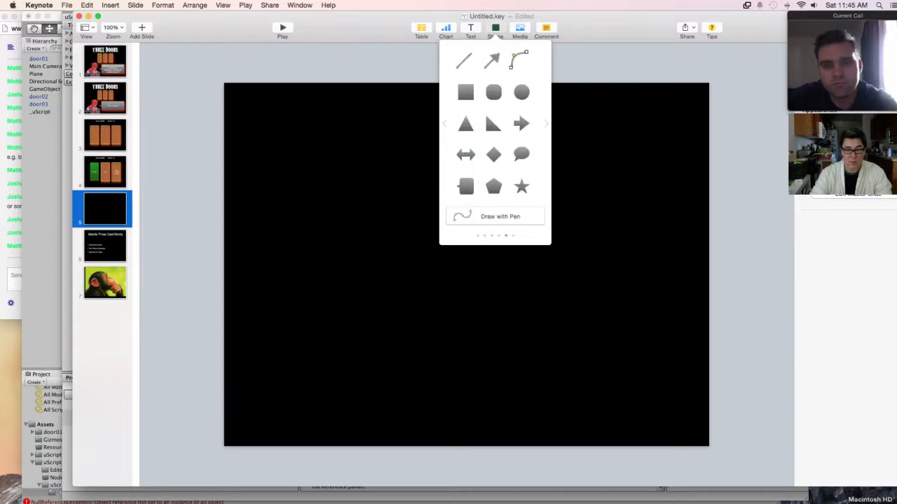
{"action": "left_click", "coordinate": [493, 91]}
{"action": "left_click_drag", "start_coordinate": [466, 262], "coordinate": [400, 358]}
Step: Label the tall rounded box "Event" and enlarge its text by two increments
{"action": "key", "text": "Return"}
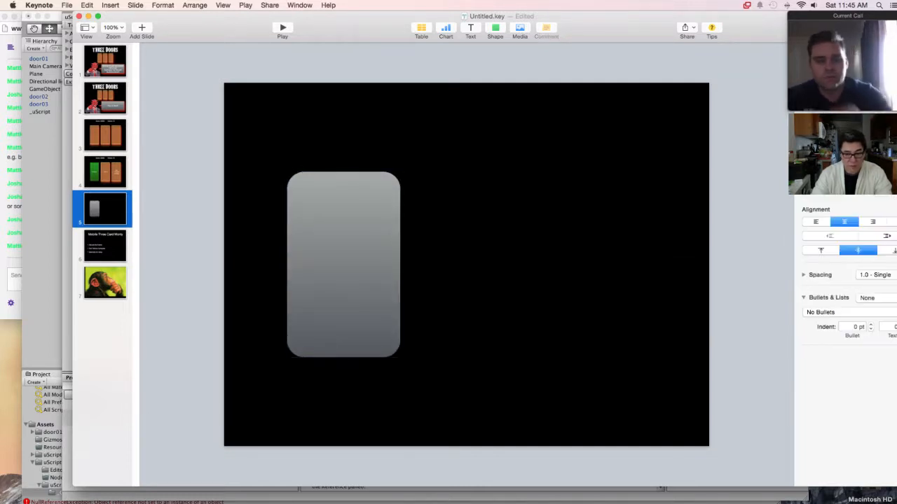
{"action": "type", "text": "Event"}
{"action": "key", "text": "super+a"}
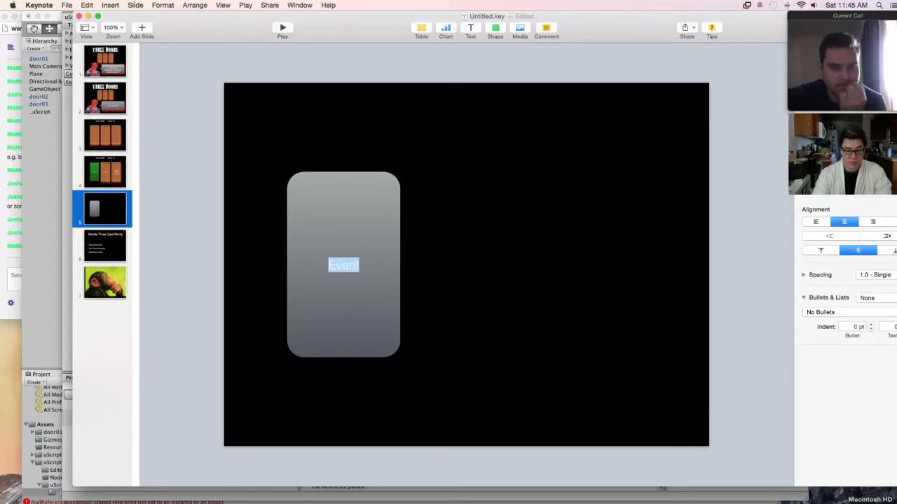
{"action": "key", "text": "super+plus"}
{"action": "key", "text": "super+plus"}
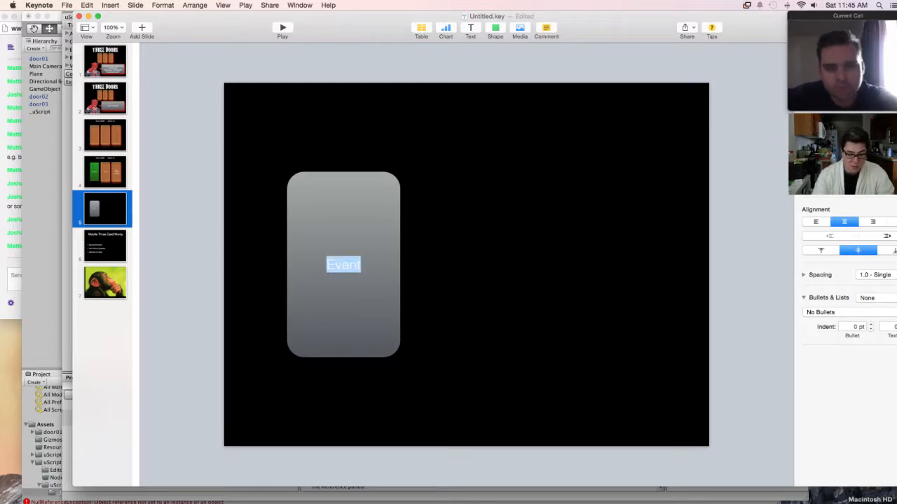
{"action": "key", "text": "Escape"}
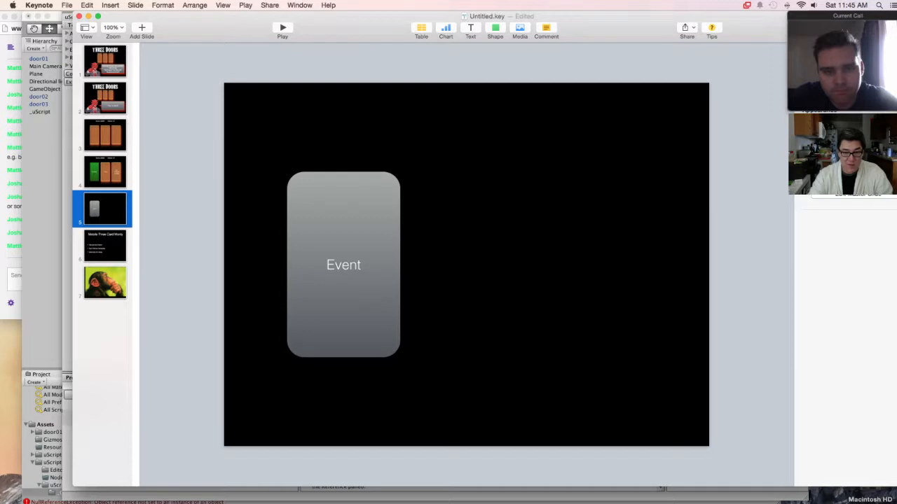
Step: Add a gray arrow running horizontally from the Event box's right edge toward the slide's center
{"action": "left_click", "coordinate": [495, 30]}
{"action": "left_click", "coordinate": [495, 29]}
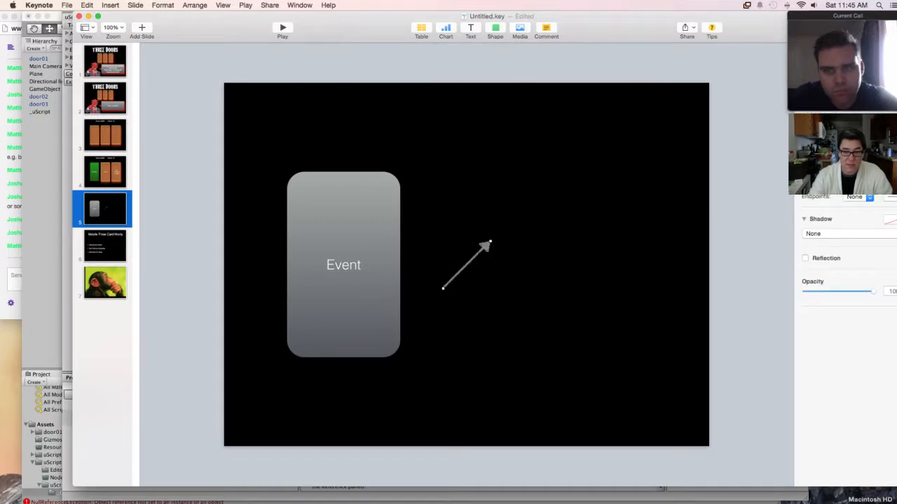
{"action": "left_click_drag", "start_coordinate": [443, 288], "coordinate": [396, 265]}
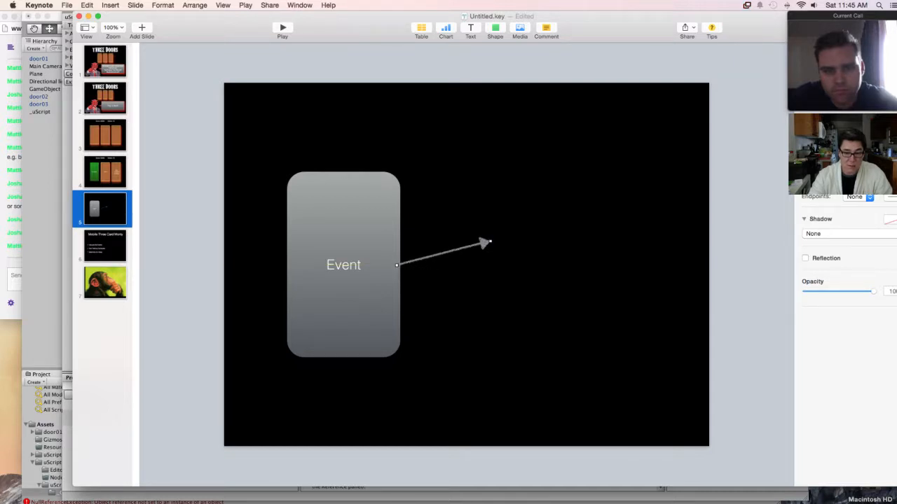
{"action": "left_click_drag", "start_coordinate": [489, 242], "coordinate": [452, 265]}
Step: Duplicate the Event box, place the copy at the arrow's tip, and relabel it "Action"
{"action": "left_click", "coordinate": [368, 228]}
{"action": "key", "text": "super+c"}
{"action": "key", "text": "super+v"}
{"action": "left_click_drag", "start_coordinate": [368, 227], "coordinate": [530, 223]}
{"action": "key", "text": "Return"}
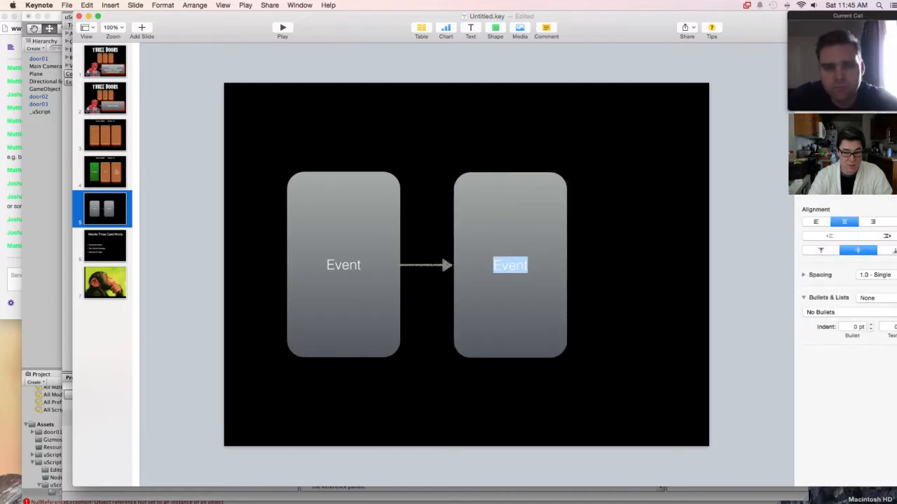
{"action": "type", "text": "Action"}
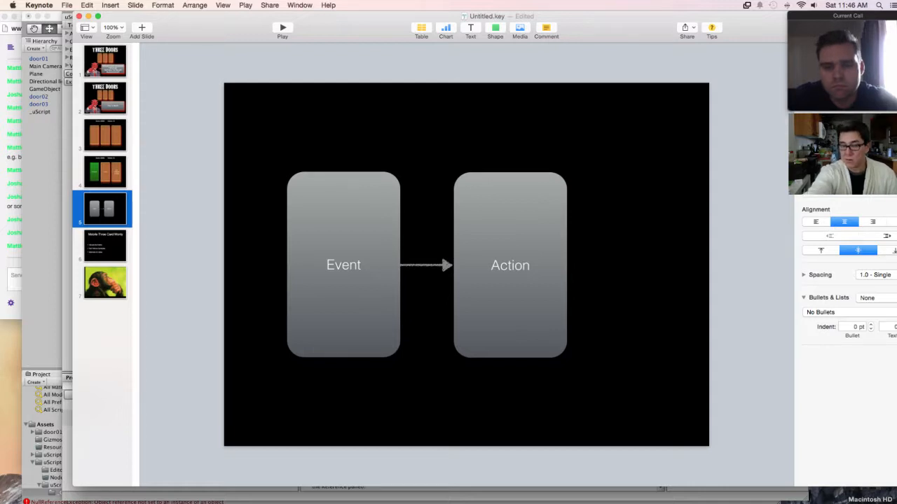
{"action": "left_click", "coordinate": [426, 266]}
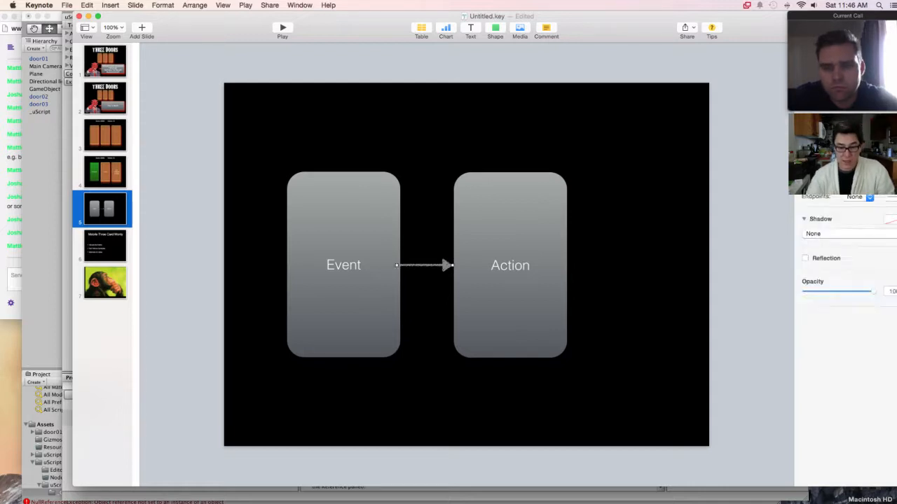
{"action": "left_click", "coordinate": [510, 265], "text": "shift"}
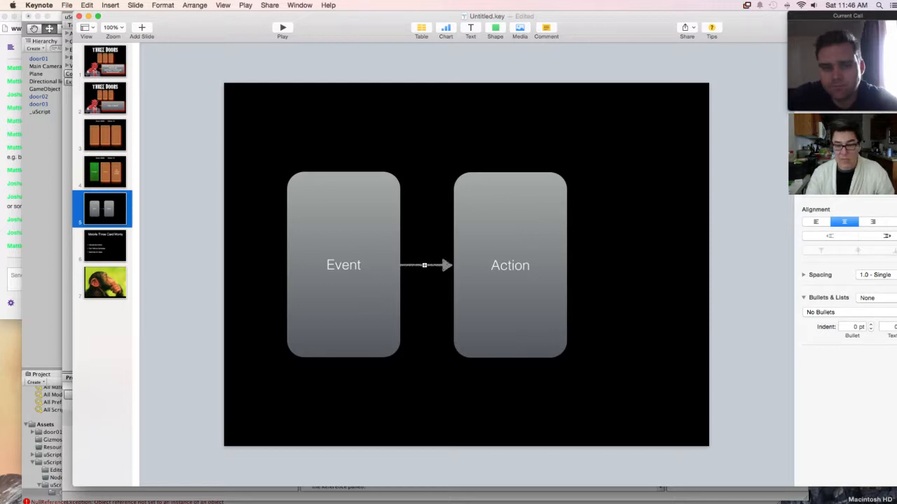
{"action": "left_click", "coordinate": [343, 309]}
Step: Move the Action box up and to the right, and shorten it to a roughly square shape
{"action": "left_click", "coordinate": [510, 308]}
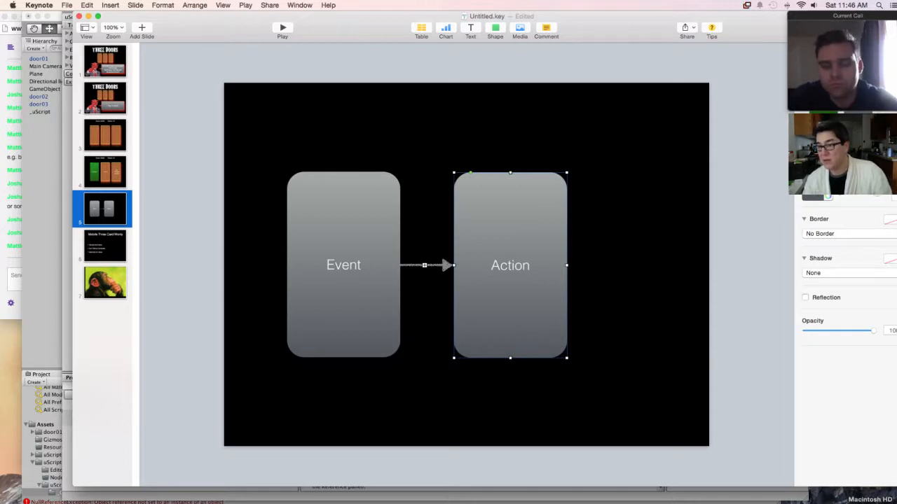
{"action": "left_click_drag", "start_coordinate": [529, 221], "coordinate": [535, 141]}
{"action": "left_click_drag", "start_coordinate": [574, 277], "coordinate": [572, 203]}
{"action": "left_click_drag", "start_coordinate": [569, 119], "coordinate": [570, 139]}
Step: Raise the arrow to the upper part of the Event box and align the Action box with its tip
{"action": "left_click", "coordinate": [438, 265]}
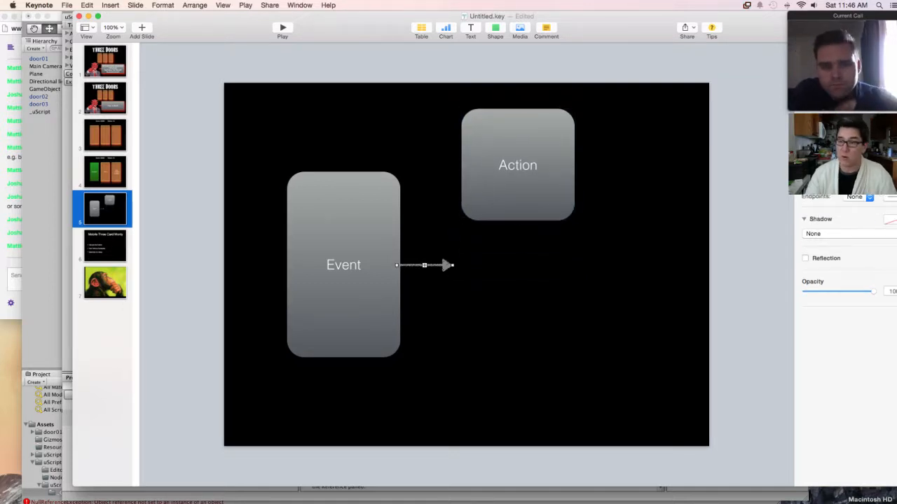
{"action": "left_click_drag", "start_coordinate": [438, 266], "coordinate": [437, 184]}
{"action": "left_click", "coordinate": [518, 140], "text": "shift"}
{"action": "left_click_drag", "start_coordinate": [518, 140], "coordinate": [508, 160]}
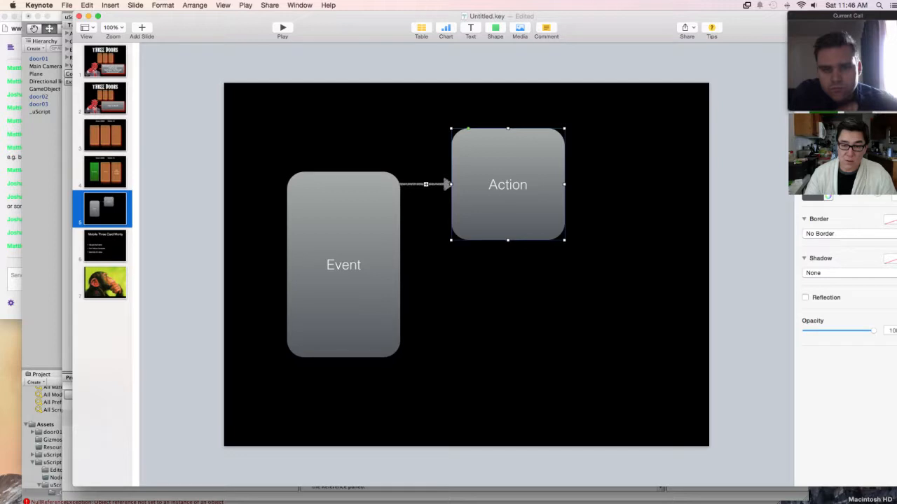
Step: Duplicate the Action box together with its arrow and place the copies below, beside the lower part of the Event box
{"action": "left_click", "coordinate": [436, 185], "text": "shift"}
{"action": "key", "text": "super+c"}
{"action": "key", "text": "super+v"}
{"action": "left_click_drag", "start_coordinate": [514, 191], "coordinate": [511, 326]}
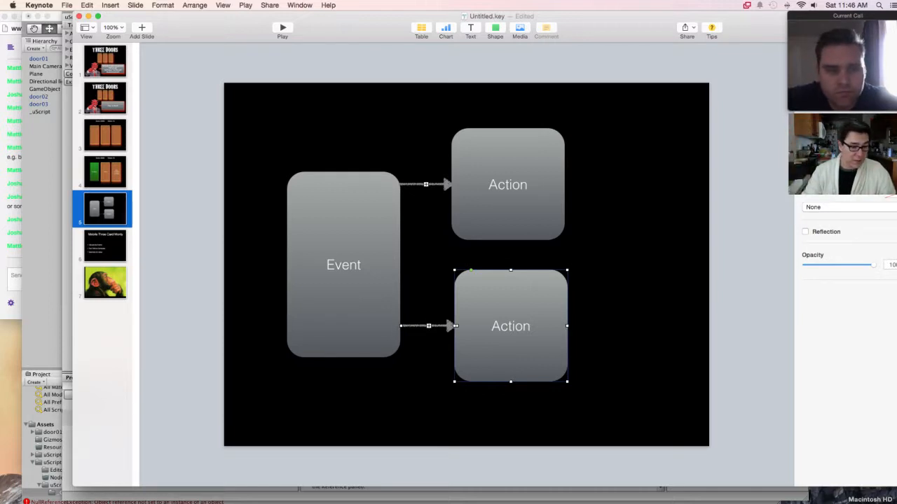
{"action": "left_click", "coordinate": [343, 265]}
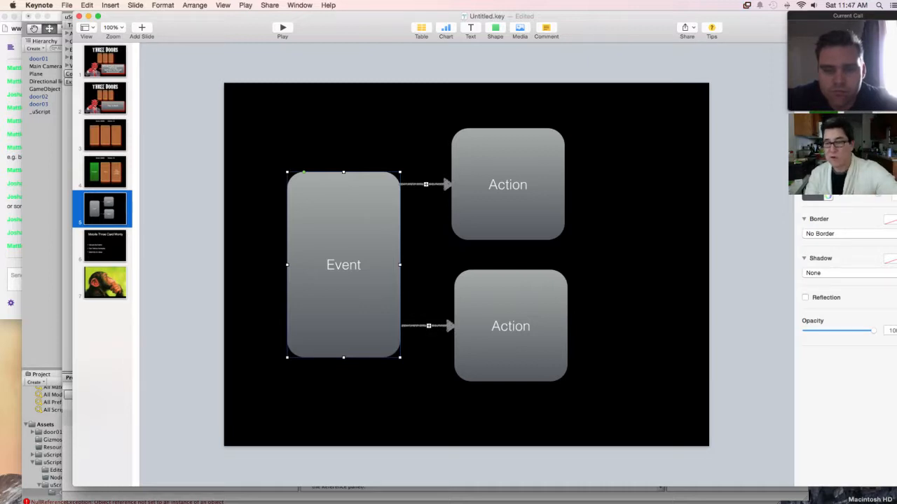
{"action": "left_click", "coordinate": [508, 185]}
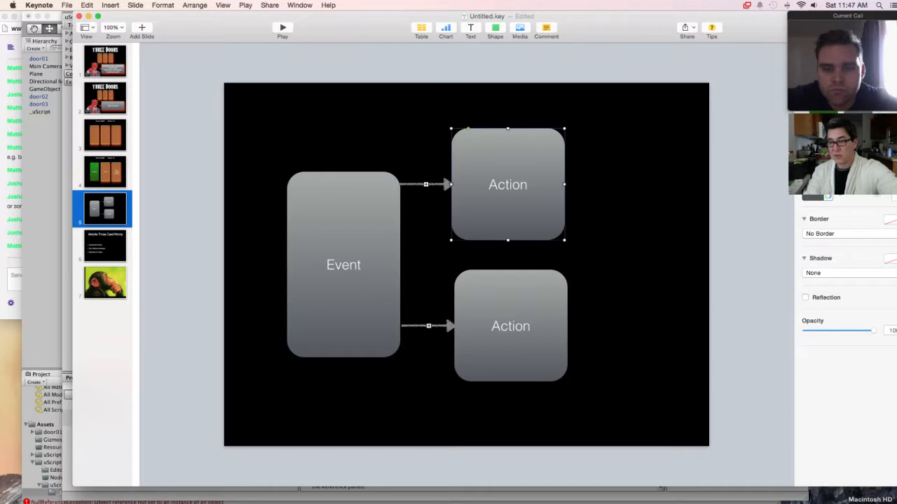
{"action": "left_click", "coordinate": [511, 326]}
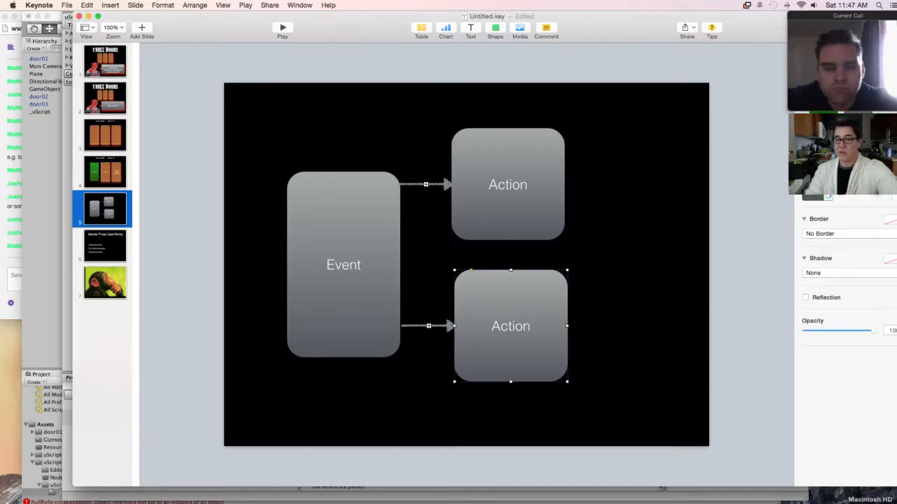
Step: Switch back to the uScript Editor in Unity, add an Input Events node, and place it left of the canvas center
{"action": "key", "text": "super+Tab"}
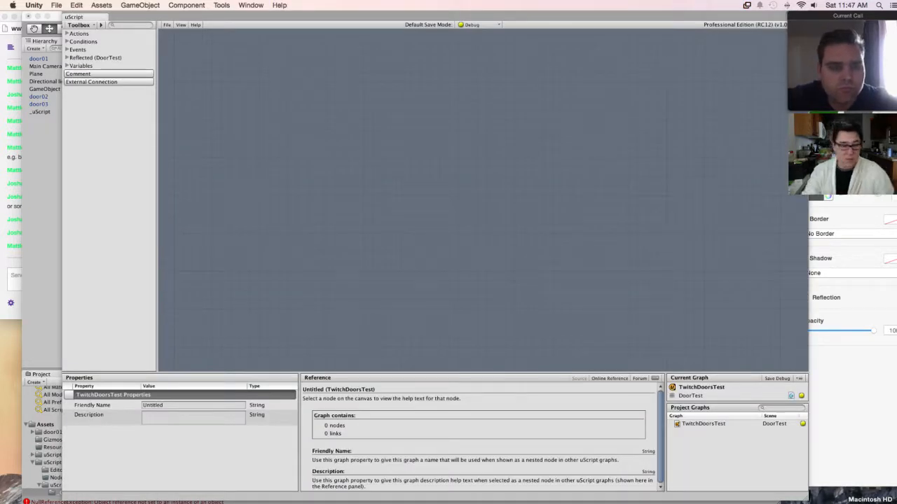
{"action": "right_click", "coordinate": [381, 116]}
{"action": "mouse_move", "coordinate": [409, 123]}
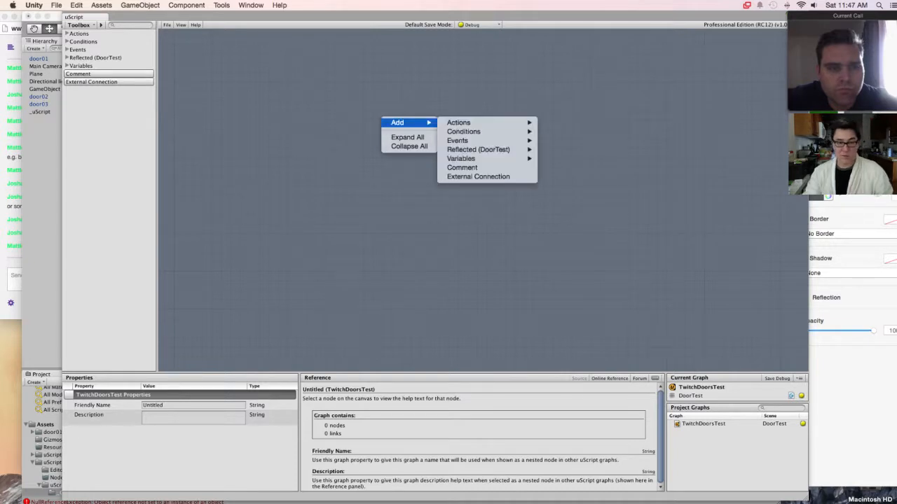
{"action": "mouse_move", "coordinate": [476, 141]}
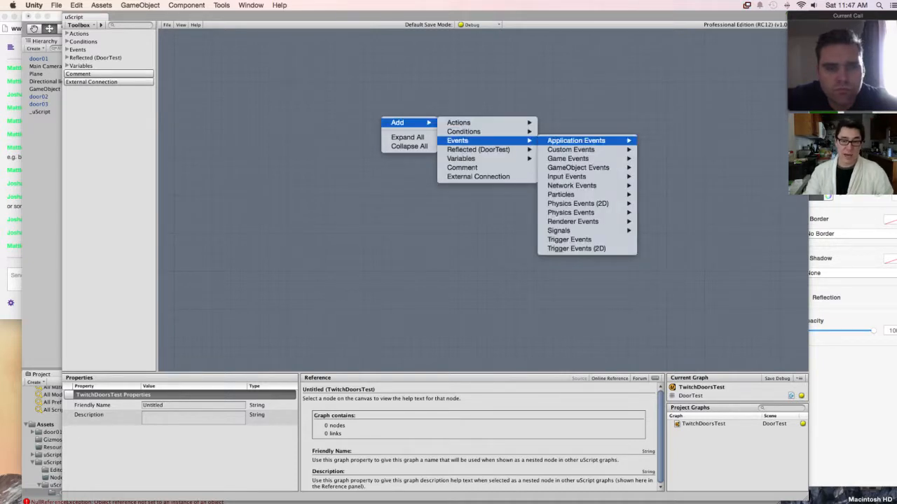
{"action": "mouse_move", "coordinate": [575, 159]}
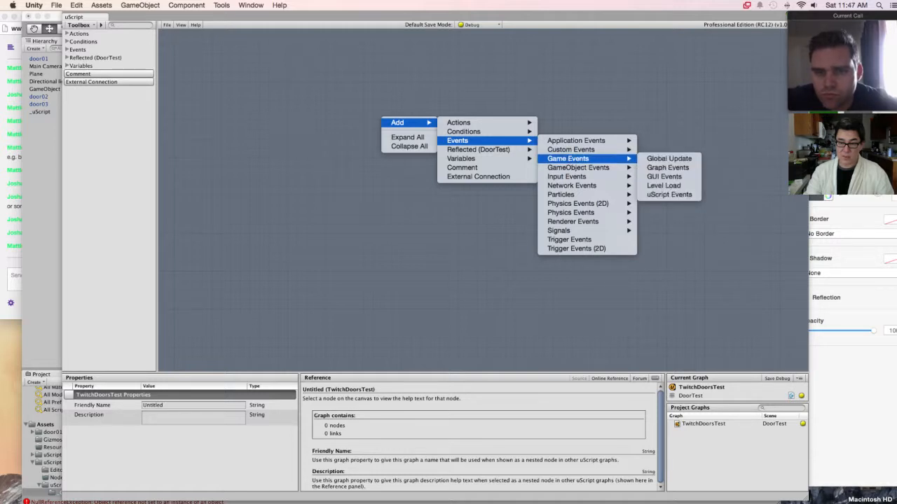
{"action": "mouse_move", "coordinate": [566, 176]}
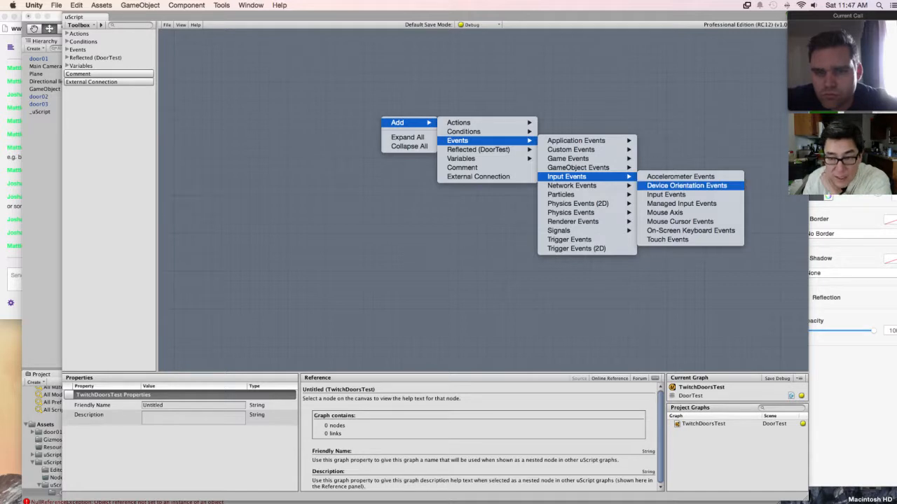
{"action": "left_click", "coordinate": [665, 195]}
{"action": "left_click_drag", "start_coordinate": [408, 123], "coordinate": [332, 167]}
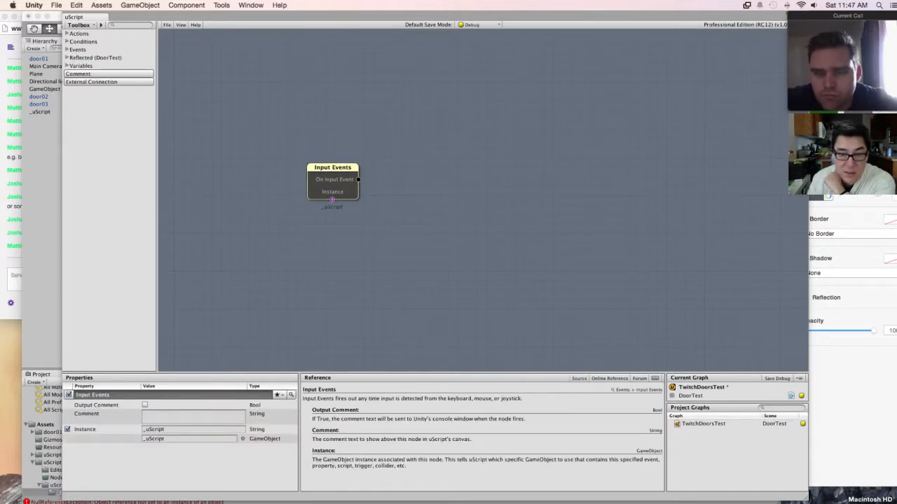
Step: Reposition the Input Events node higher and slightly to the left on the canvas
{"action": "left_click", "coordinate": [181, 25]}
{"action": "left_click", "coordinate": [203, 54]}
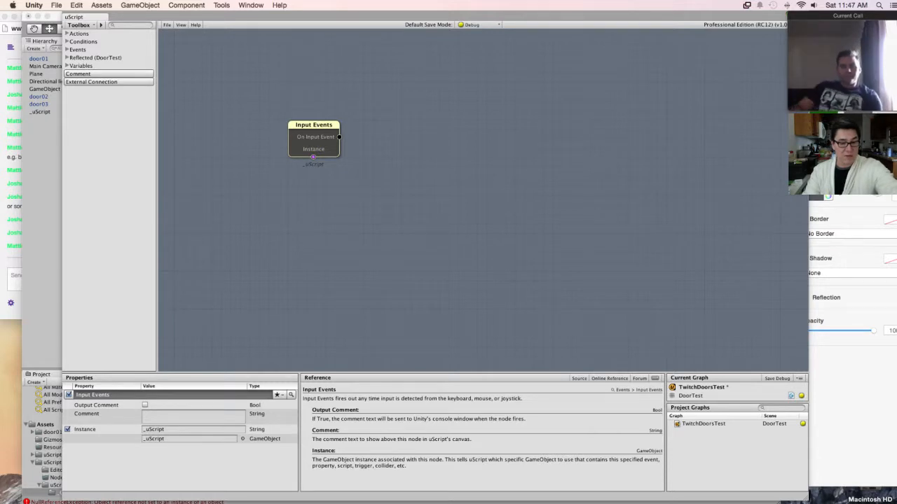
{"action": "mouse_move", "coordinate": [339, 137]}
{"action": "left_mouse_down"}
{"action": "mouse_move", "coordinate": [568, 138]}
{"action": "mouse_move", "coordinate": [531, 104]}
{"action": "mouse_move", "coordinate": [548, 158]}
{"action": "mouse_move", "coordinate": [494, 120]}
{"action": "mouse_move", "coordinate": [493, 151]}
{"action": "left_mouse_up"}
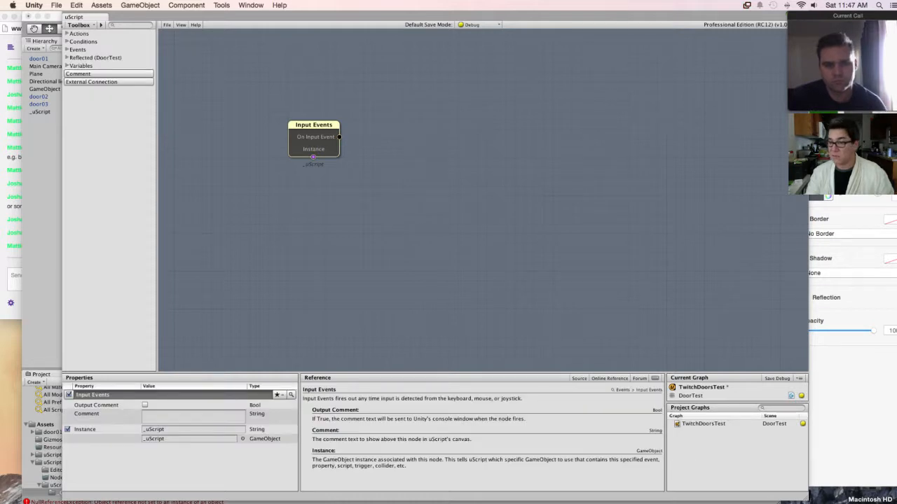
Step: Add an Input Events Filter node level with the Input Events node, and link On Input Event to its In socket
{"action": "right_click", "coordinate": [409, 144]}
{"action": "mouse_move", "coordinate": [427, 149]}
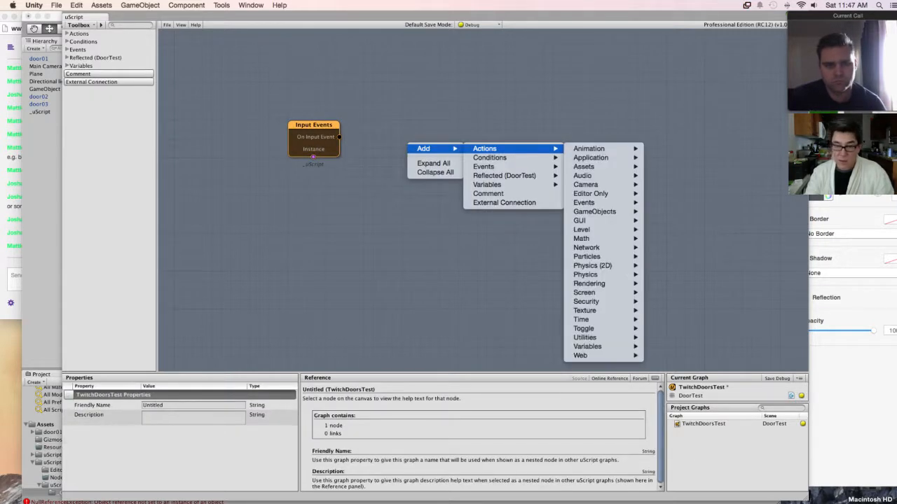
{"action": "mouse_move", "coordinate": [490, 157]}
{"action": "mouse_move", "coordinate": [586, 167]}
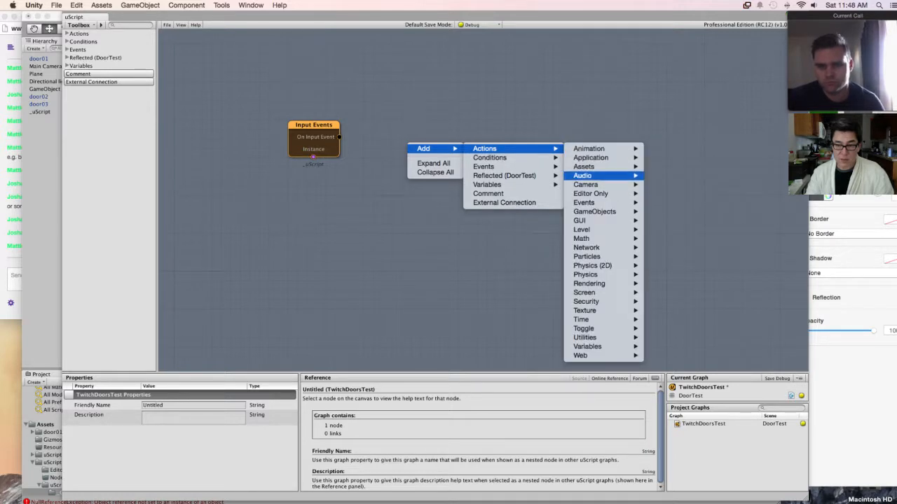
{"action": "mouse_move", "coordinate": [579, 220]}
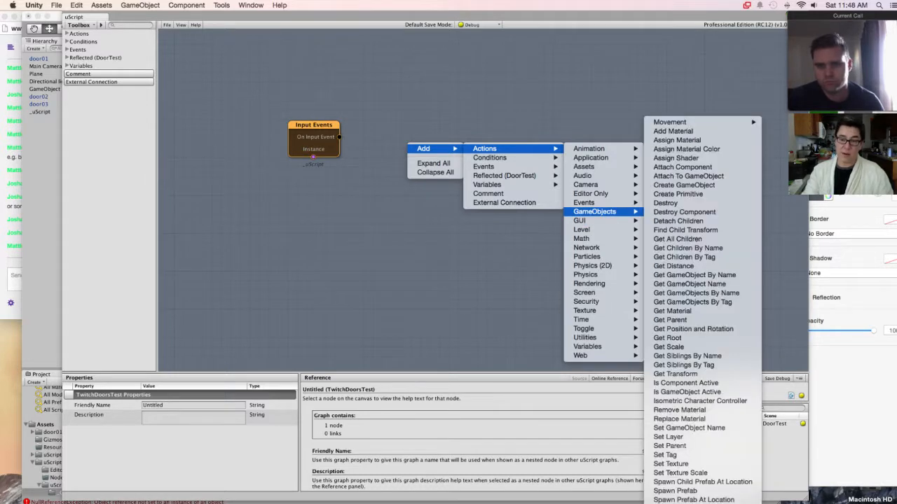
{"action": "mouse_move", "coordinate": [663, 212]}
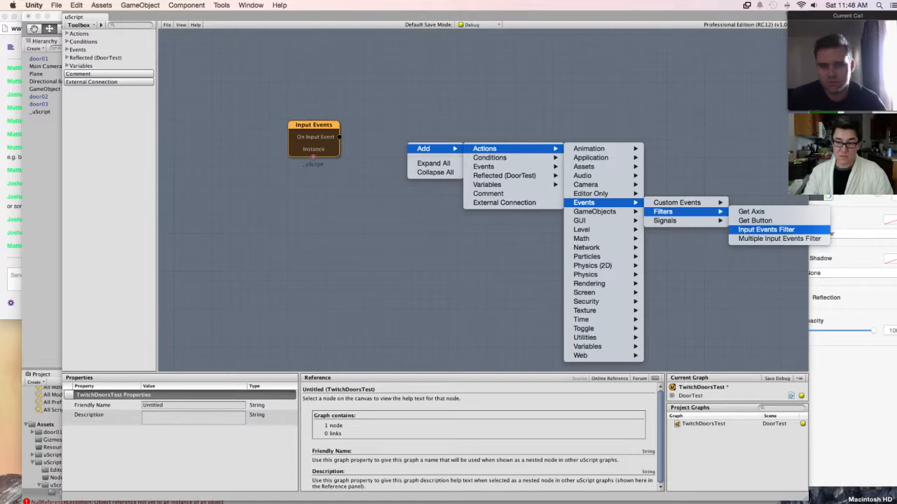
{"action": "left_click", "coordinate": [766, 230]}
{"action": "left_click_drag", "start_coordinate": [441, 148], "coordinate": [417, 125]}
{"action": "left_click_drag", "start_coordinate": [339, 136], "coordinate": [383, 137]}
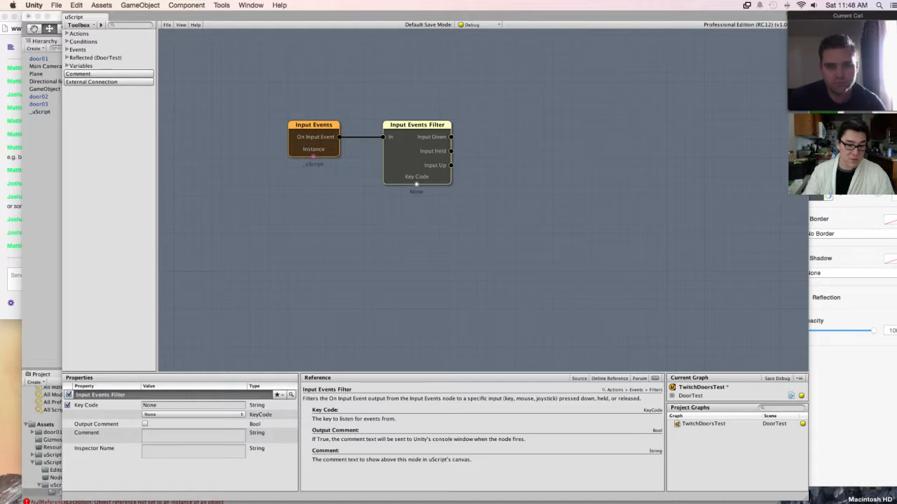
Step: Set the Input Events Filter's key code to Space
{"action": "left_click", "coordinate": [193, 414]}
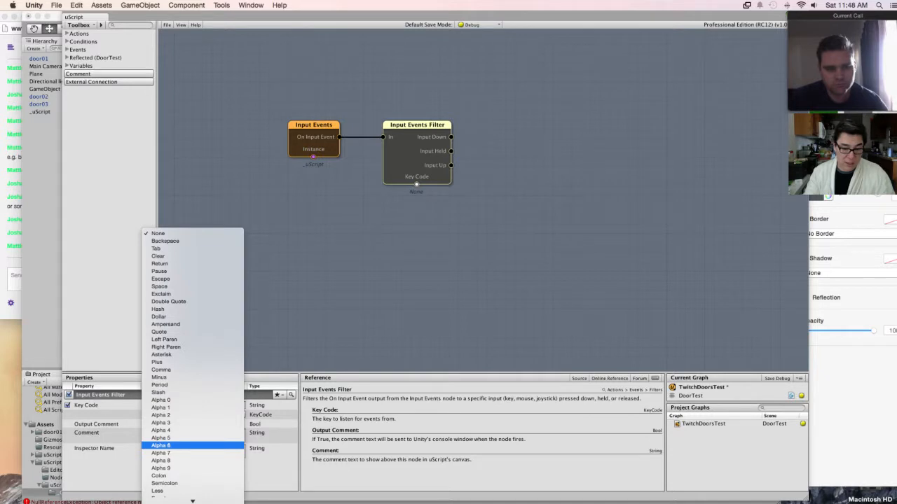
{"action": "scroll", "coordinate": [193, 446], "scroll_direction": "down", "scroll_amount": 5}
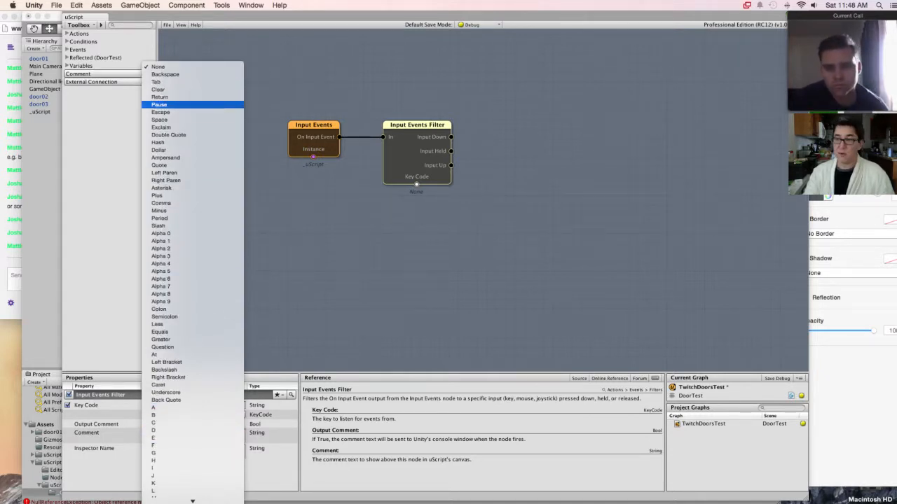
{"action": "left_click", "coordinate": [160, 119]}
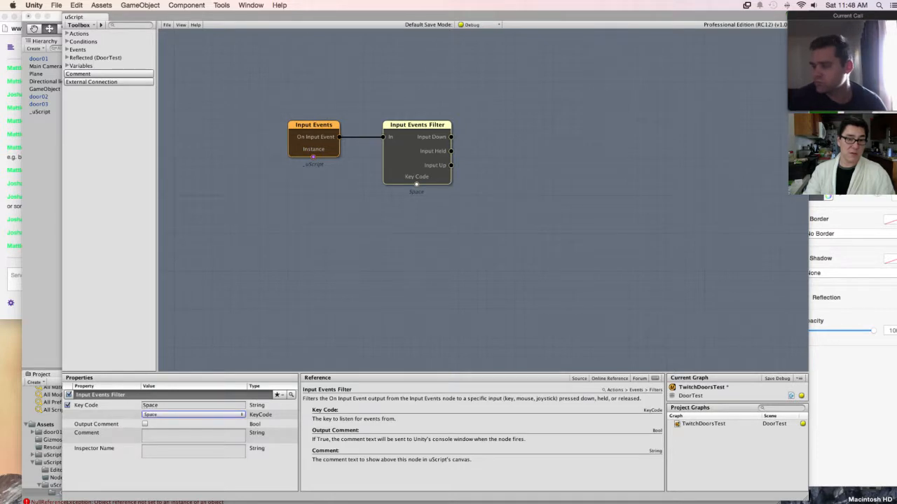
{"action": "left_click", "coordinate": [449, 245]}
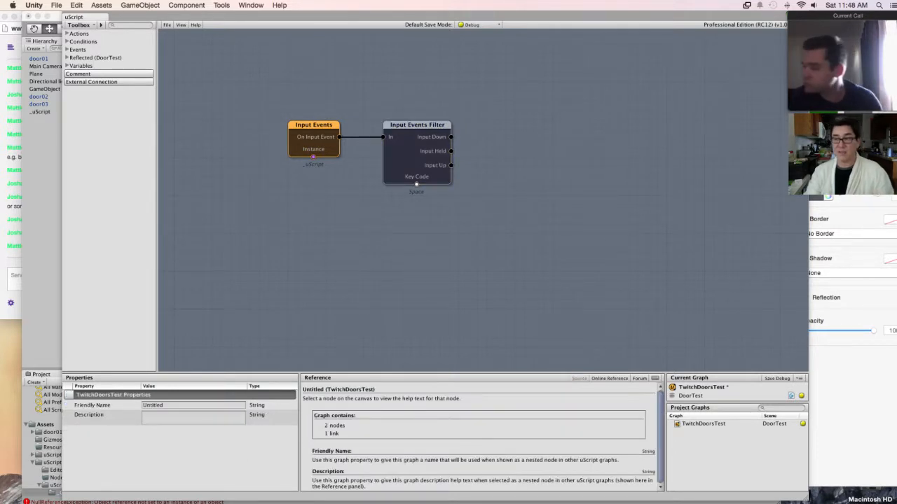
Step: Add a Set Random Color node in line after the filter, and link the filter's Input Down to its In socket
{"action": "right_click", "coordinate": [496, 127]}
{"action": "mouse_move", "coordinate": [519, 130]}
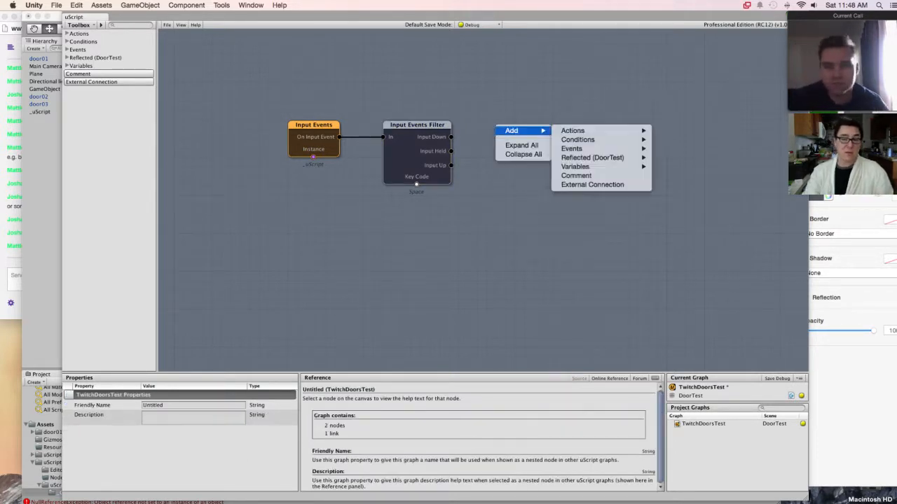
{"action": "mouse_move", "coordinate": [595, 130]}
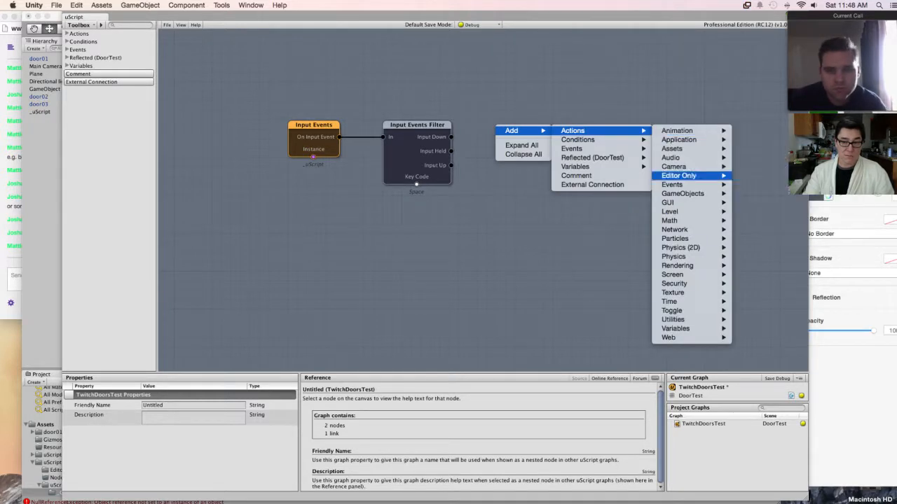
{"action": "mouse_move", "coordinate": [693, 329]}
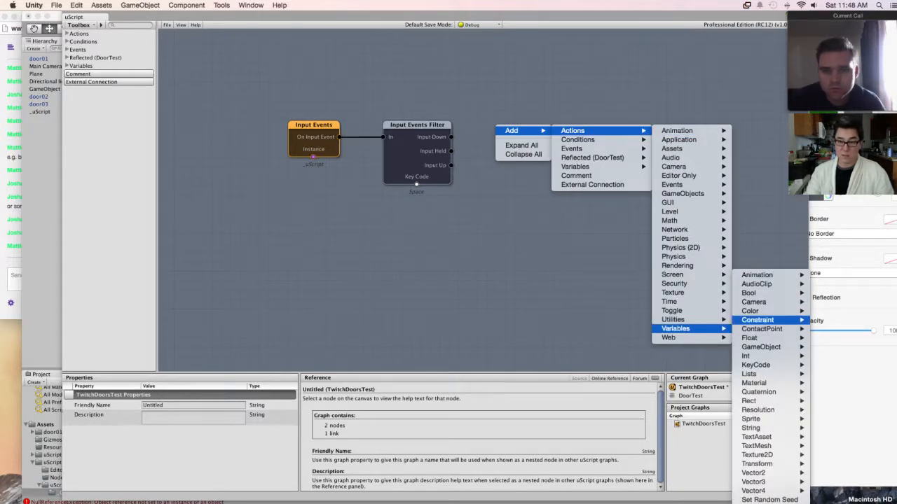
{"action": "mouse_move", "coordinate": [764, 311]}
{"action": "left_click", "coordinate": [848, 347]}
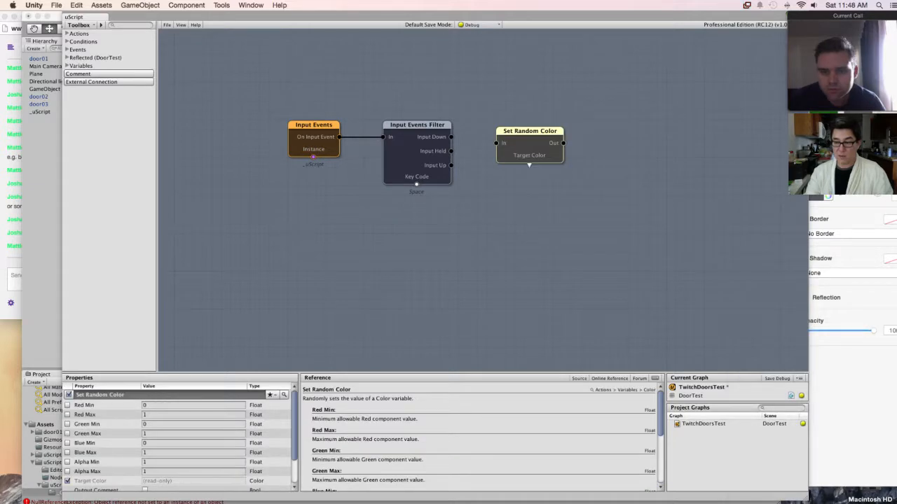
{"action": "left_click_drag", "start_coordinate": [451, 136], "coordinate": [530, 125]}
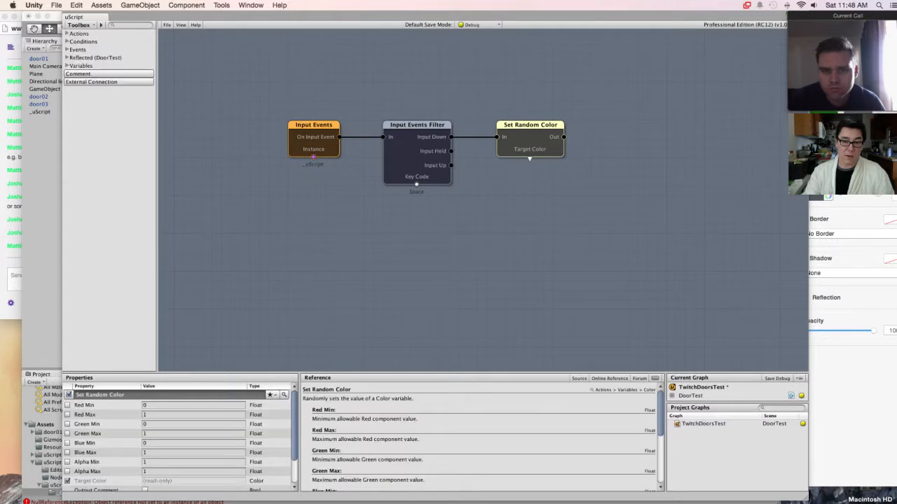
Step: Review the properties and reference text of the Input Events, Input Events Filter and Set Random Color nodes
{"action": "left_click", "coordinate": [313, 125]}
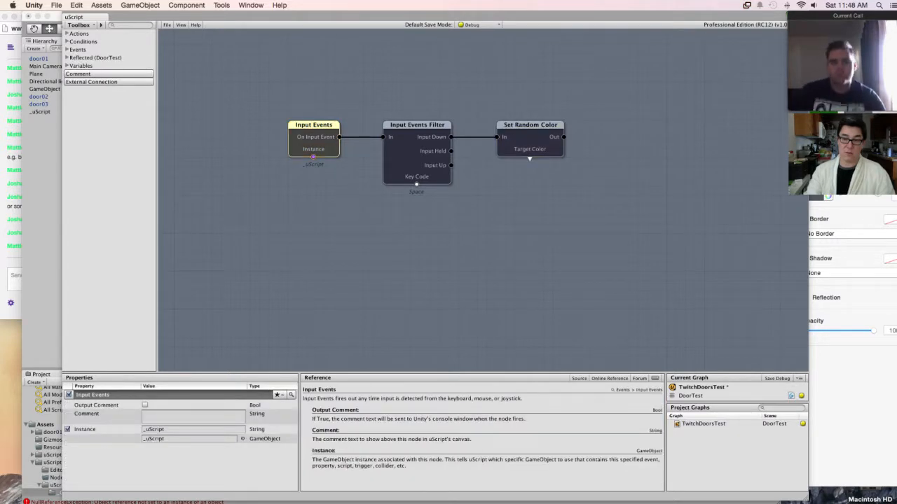
{"action": "left_click", "coordinate": [416, 124]}
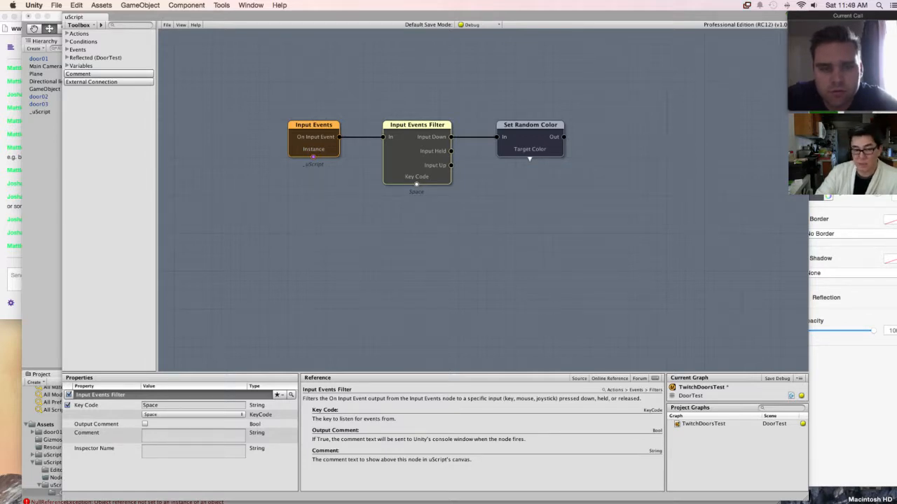
{"action": "left_click", "coordinate": [530, 125]}
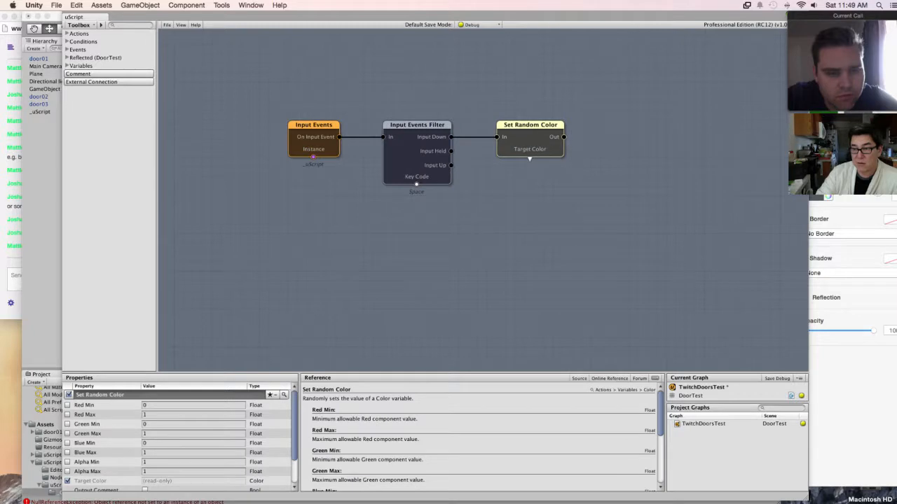
Step: Add a Color variable below the Set Random Color node and connect it to the Target Color socket
{"action": "right_click", "coordinate": [558, 236]}
{"action": "mouse_move", "coordinate": [588, 240]}
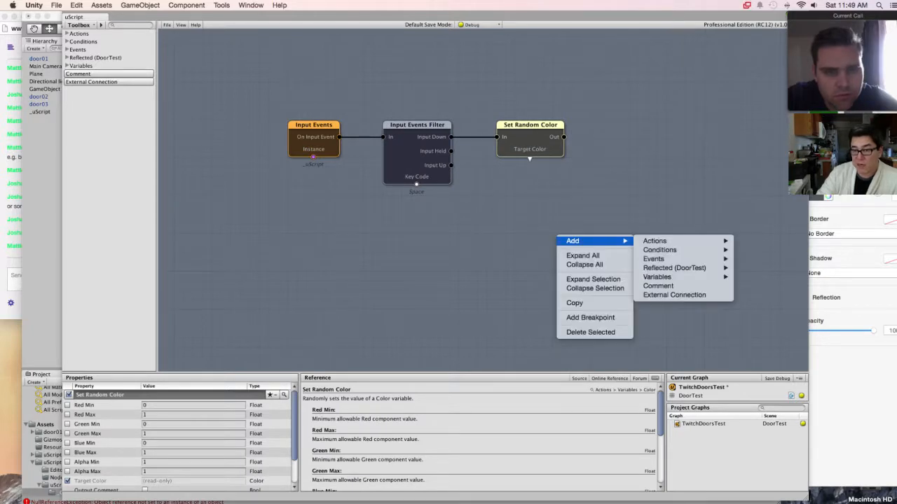
{"action": "key", "text": "Escape"}
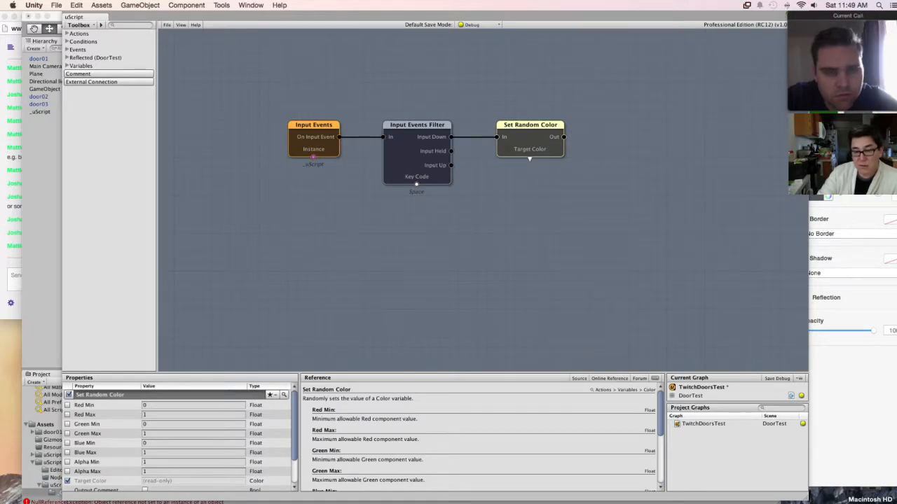
{"action": "left_click", "coordinate": [530, 161]}
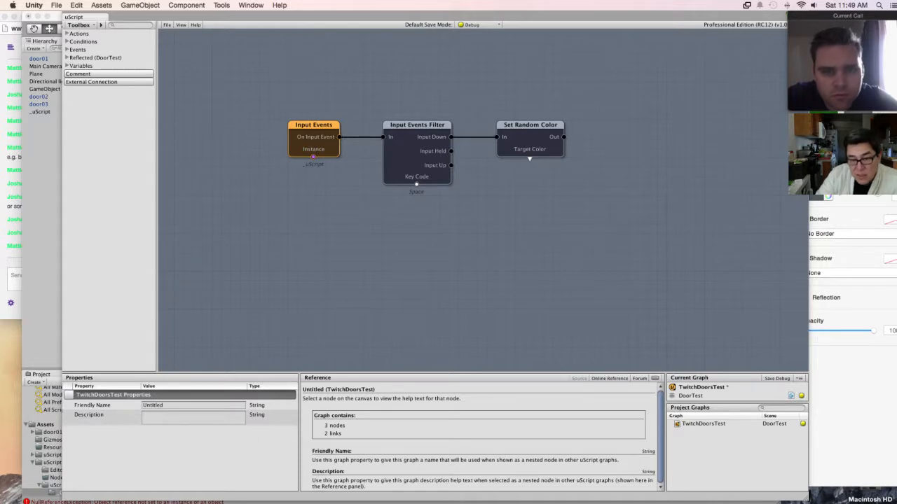
{"action": "left_click_drag", "start_coordinate": [530, 159], "coordinate": [527, 246]}
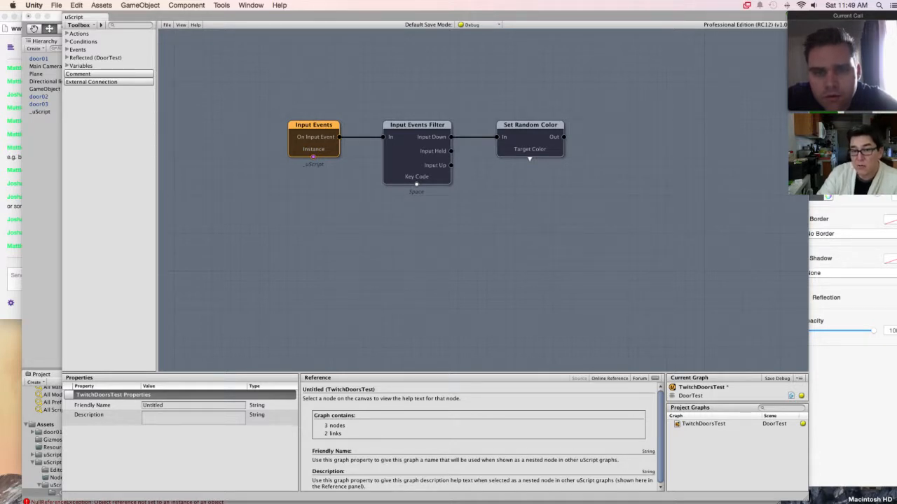
{"action": "right_click", "coordinate": [535, 246]}
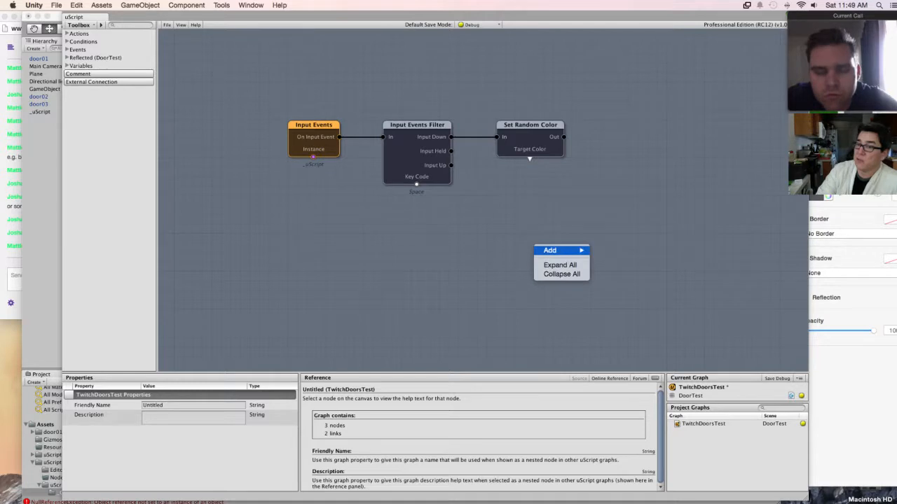
{"action": "mouse_move", "coordinate": [561, 250]}
{"action": "mouse_move", "coordinate": [617, 287]}
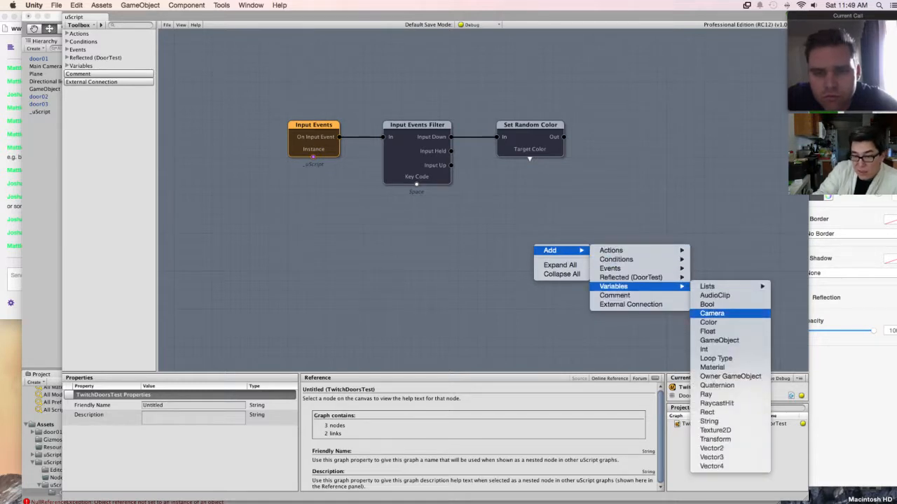
{"action": "left_click", "coordinate": [708, 322]}
{"action": "left_click_drag", "start_coordinate": [551, 256], "coordinate": [532, 178]}
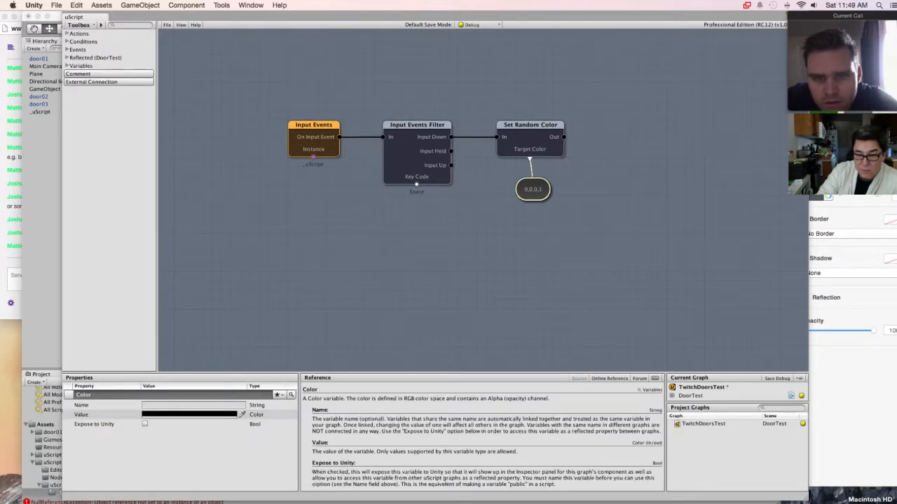
Step: Move the Color variable to the right, below the lower right corner of the Set Random Color node
{"action": "left_click", "coordinate": [532, 169]}
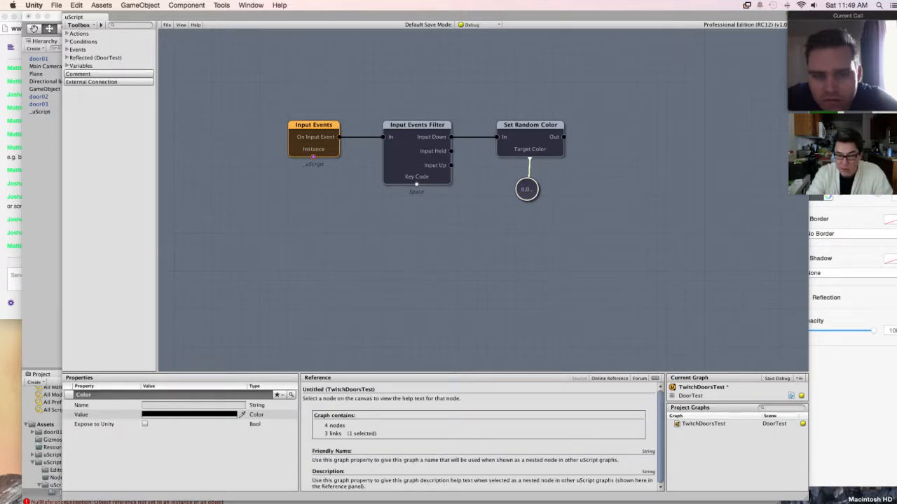
{"action": "left_click", "coordinate": [531, 190]}
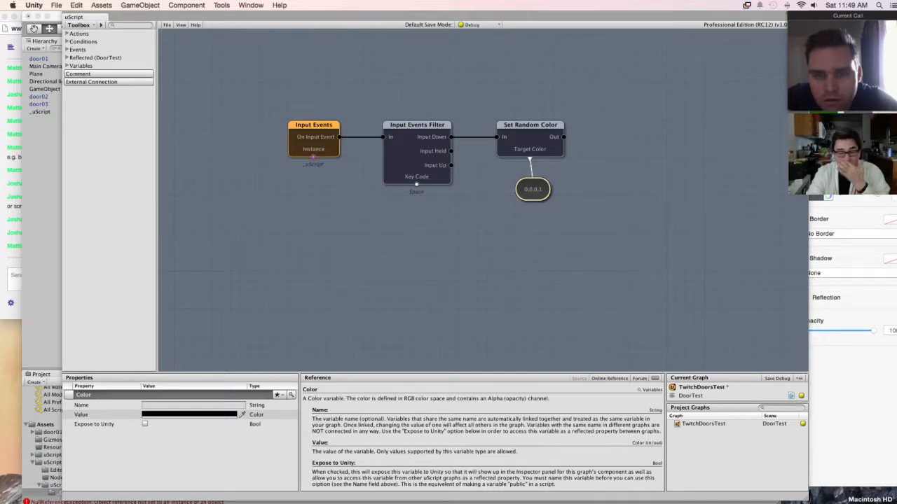
{"action": "left_click_drag", "start_coordinate": [532, 189], "coordinate": [580, 189]}
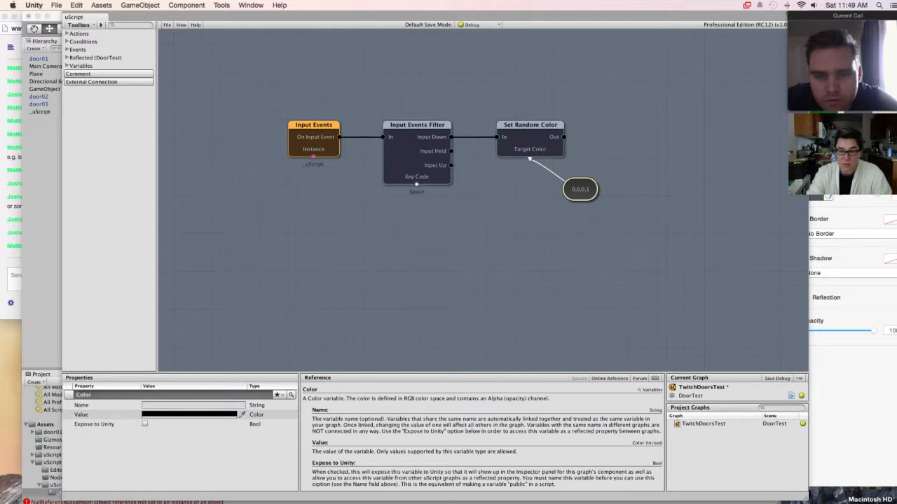
Step: Look at the key code options available for the Input Events Filter node
{"action": "left_click", "coordinate": [417, 151]}
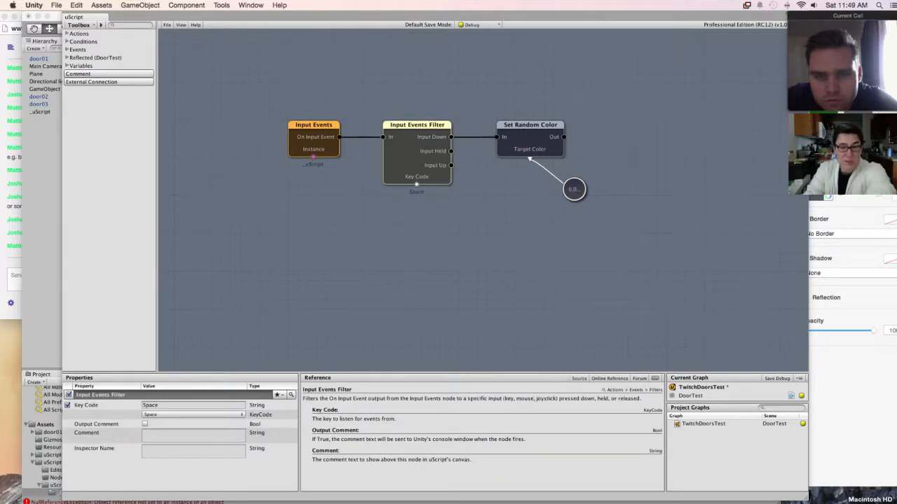
{"action": "left_click", "coordinate": [193, 415]}
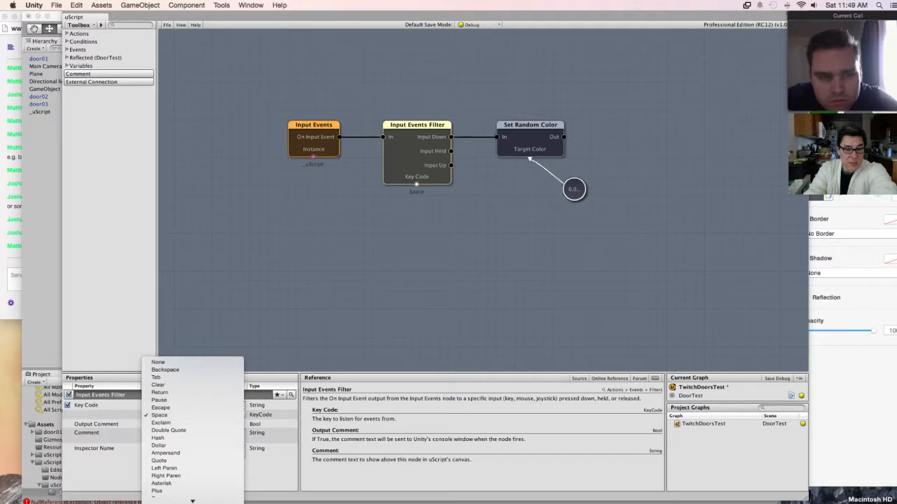
{"action": "left_click", "coordinate": [315, 280]}
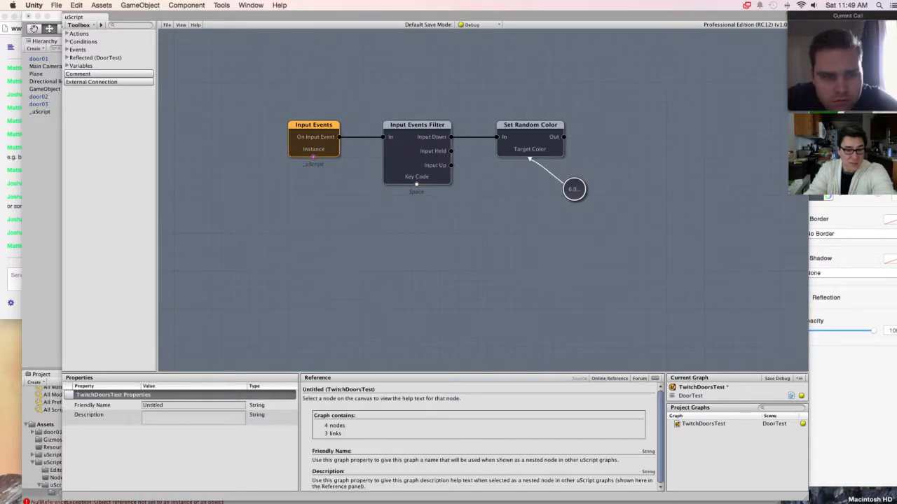
Step: Search the node toolbox for "space"
{"action": "left_click", "coordinate": [67, 34]}
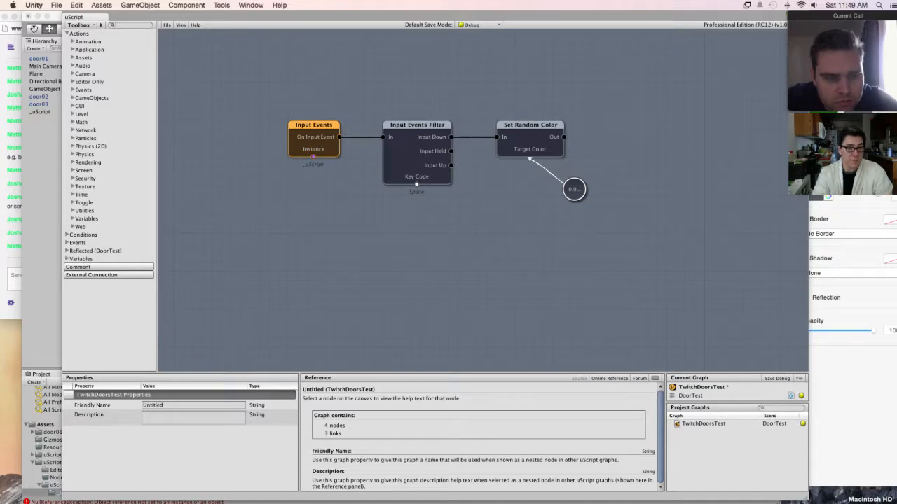
{"action": "type", "text": "space"}
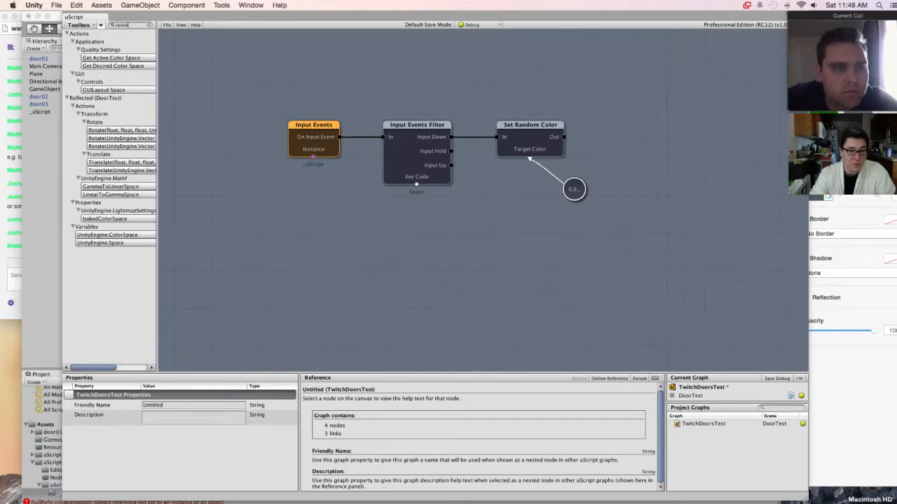
{"action": "key", "text": "BackSpace"}
{"action": "key", "text": "BackSpace"}
{"action": "key", "text": "BackSpace"}
{"action": "key", "text": "BackSpace"}
{"action": "key", "text": "BackSpace"}
Step: Search the toolbox for "key", place a UnityEngine.KeyCode variable below the Input Events Filter node and connect it to the Key Code socket
{"action": "type", "text": "key"}
{"action": "key", "text": "BackSpace"}
{"action": "key", "text": "BackSpace"}
{"action": "key", "text": "BackSpace"}
{"action": "key", "text": "super+a"}
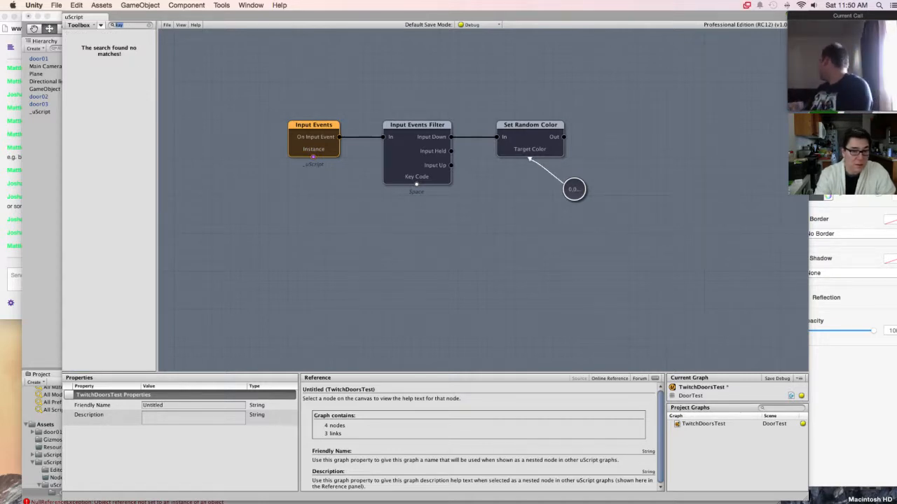
{"action": "key", "text": "BackSpace"}
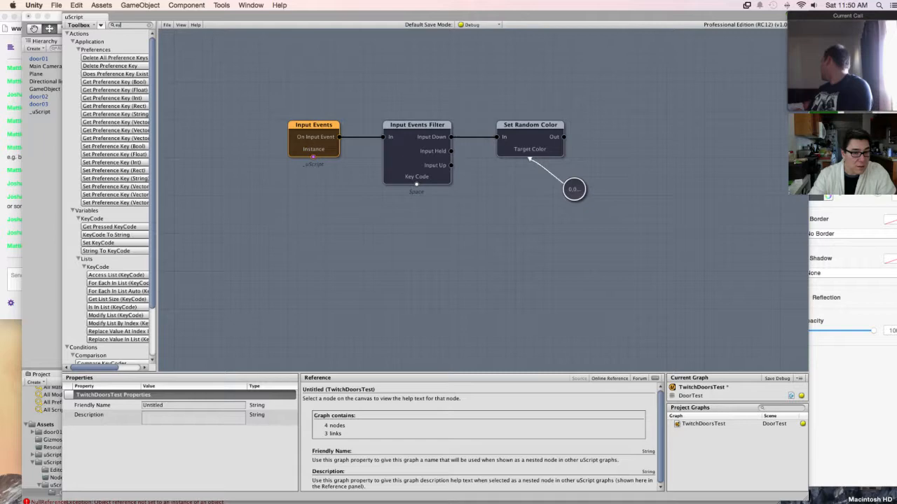
{"action": "type", "text": "key"}
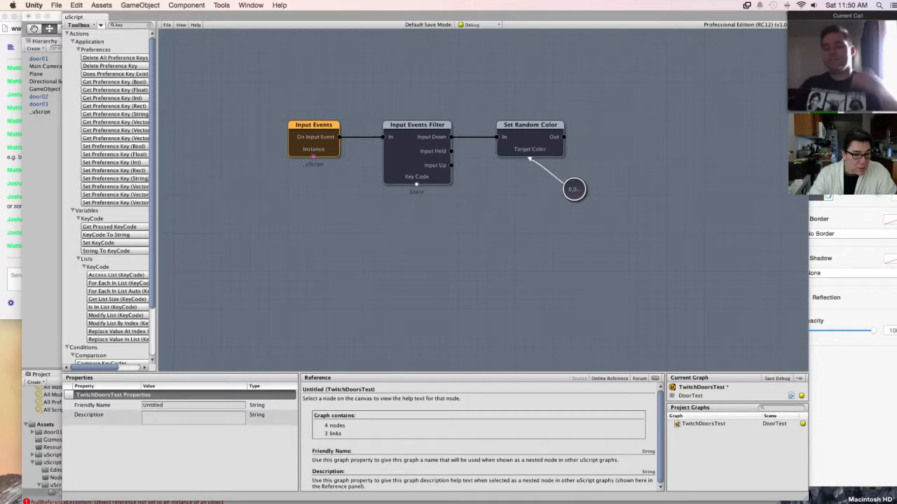
{"action": "scroll", "coordinate": [105, 280], "scroll_direction": "down", "scroll_amount": 3}
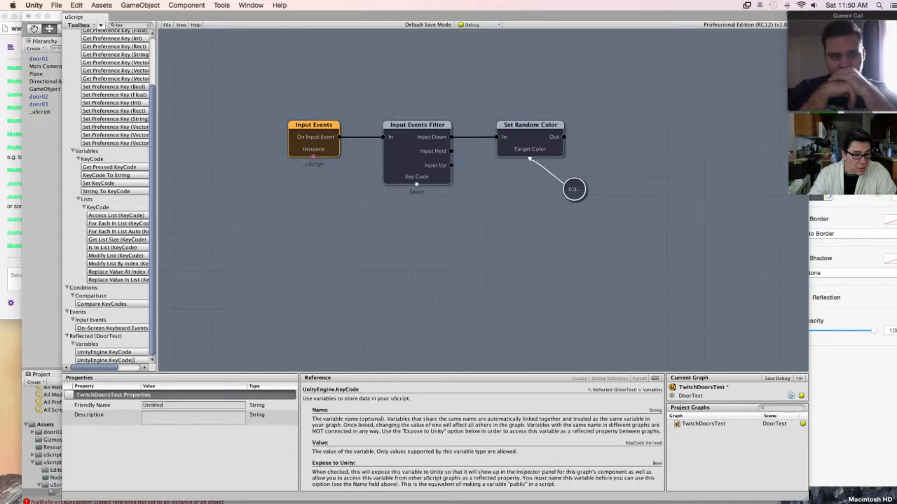
{"action": "left_click", "coordinate": [104, 352]}
{"action": "left_click_drag", "start_coordinate": [498, 217], "coordinate": [417, 217]}
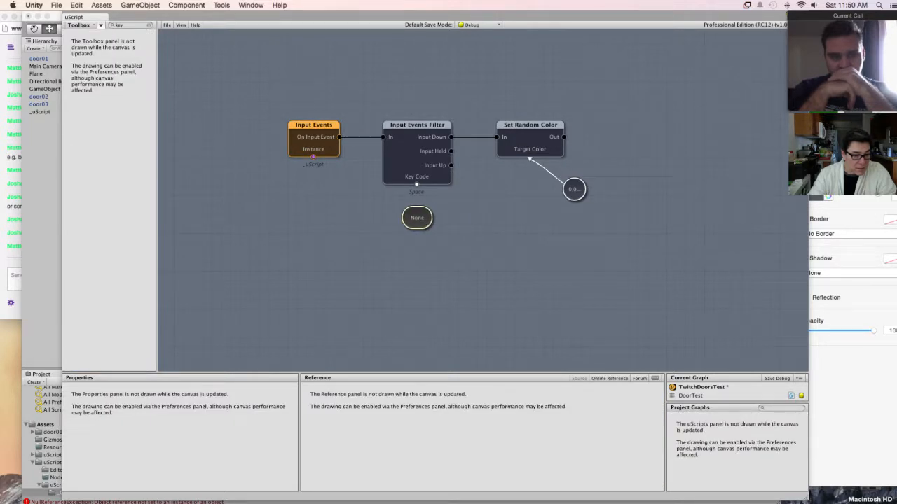
{"action": "left_click_drag", "start_coordinate": [417, 184], "coordinate": [417, 217]}
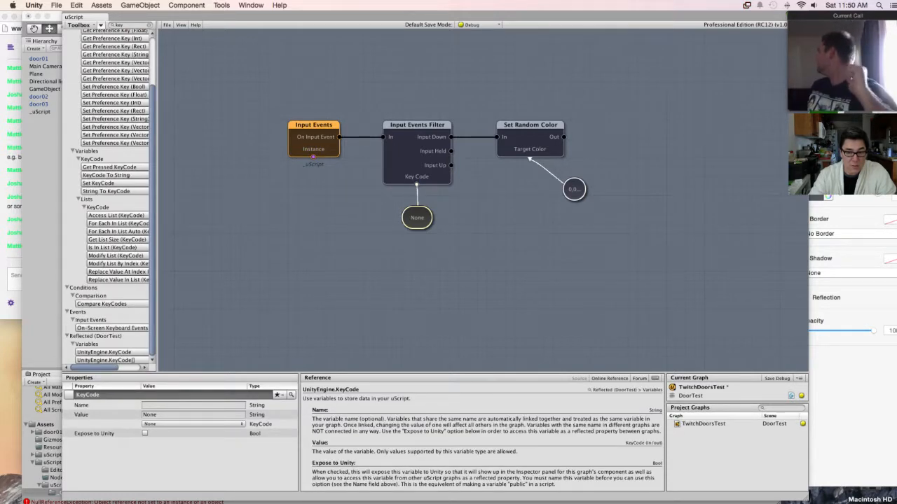
Step: Set the KeyCode variable's value to Space and clear the toolbox search
{"action": "left_click", "coordinate": [192, 424]}
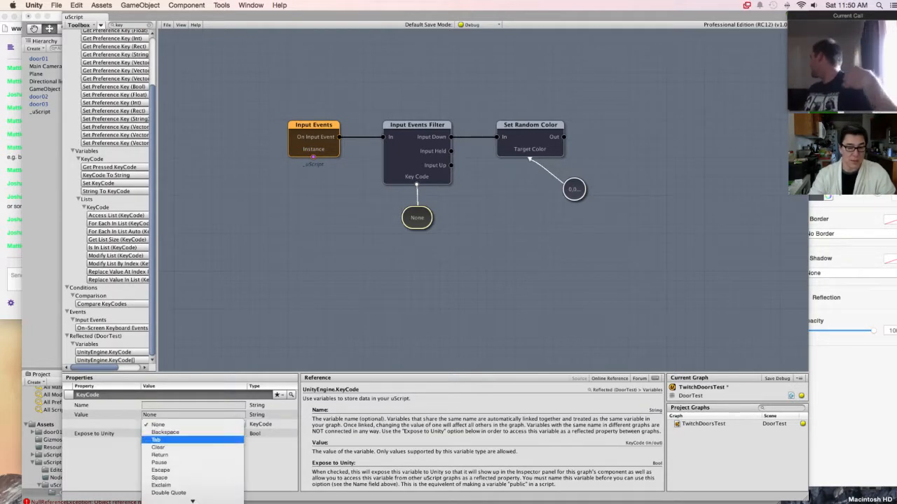
{"action": "left_click", "coordinate": [175, 478]}
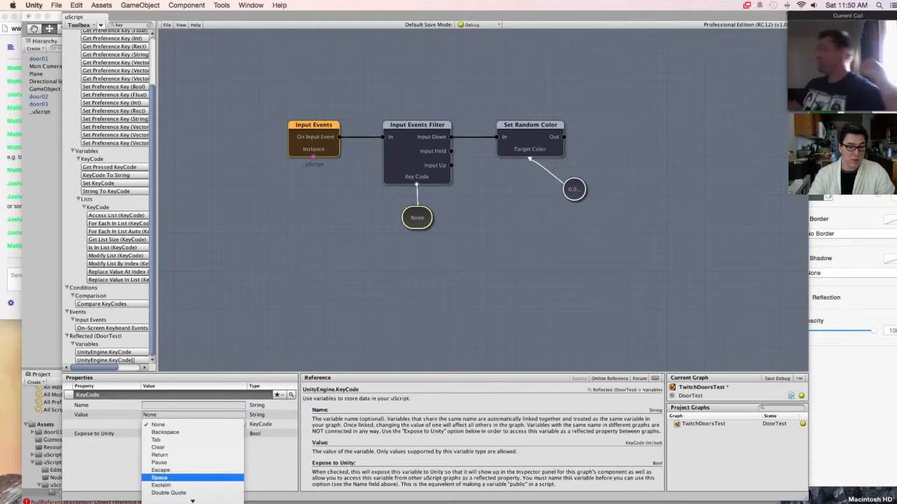
{"action": "left_click", "coordinate": [149, 25]}
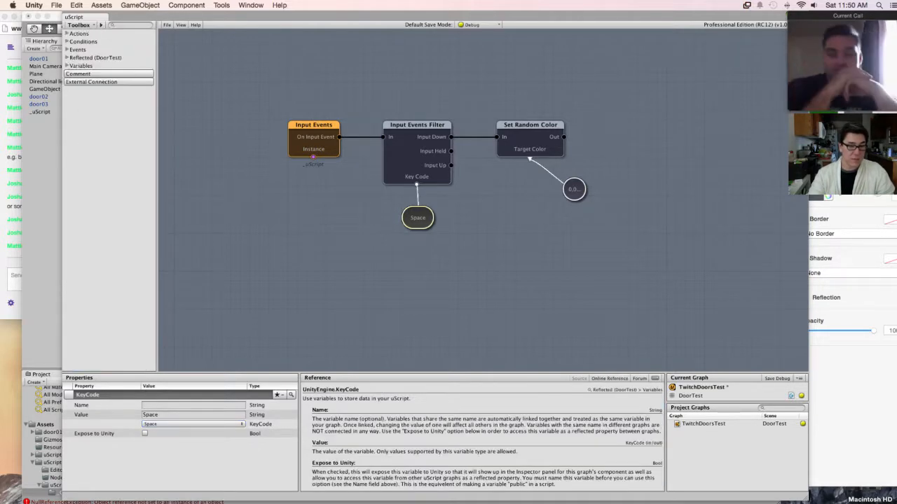
Step: Review the properties of the Set Random Color, Input Events and Input Events Filter nodes and the KeyCode variable
{"action": "left_click", "coordinate": [530, 125]}
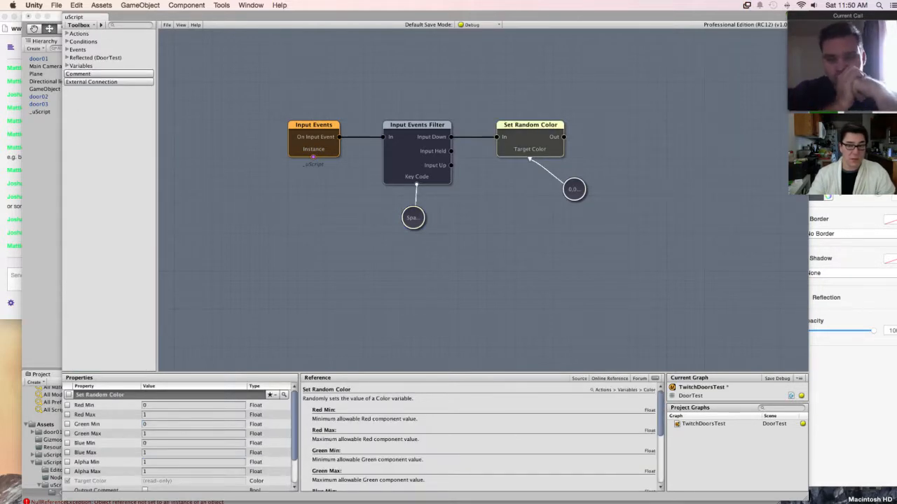
{"action": "left_click", "coordinate": [314, 125]}
{"action": "left_click", "coordinate": [418, 125]}
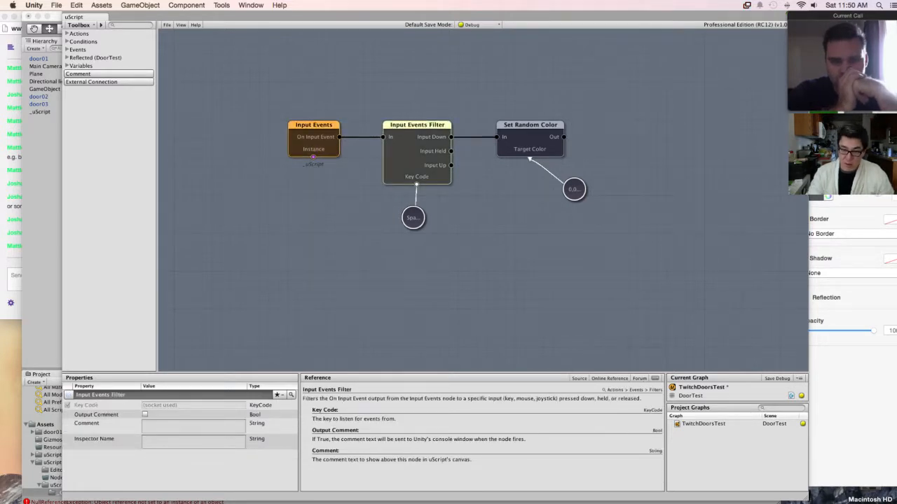
{"action": "left_click", "coordinate": [314, 126]}
{"action": "left_click", "coordinate": [418, 126]}
{"action": "left_click", "coordinate": [414, 218]}
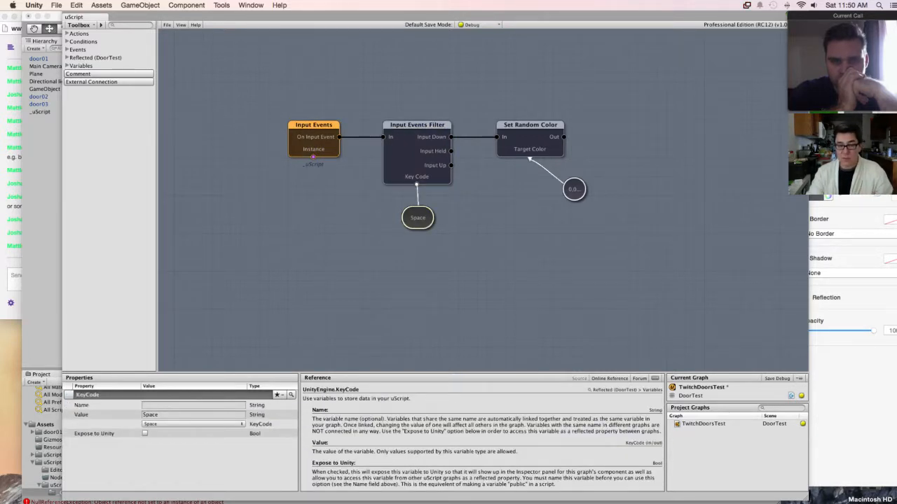
{"action": "left_click", "coordinate": [417, 125]}
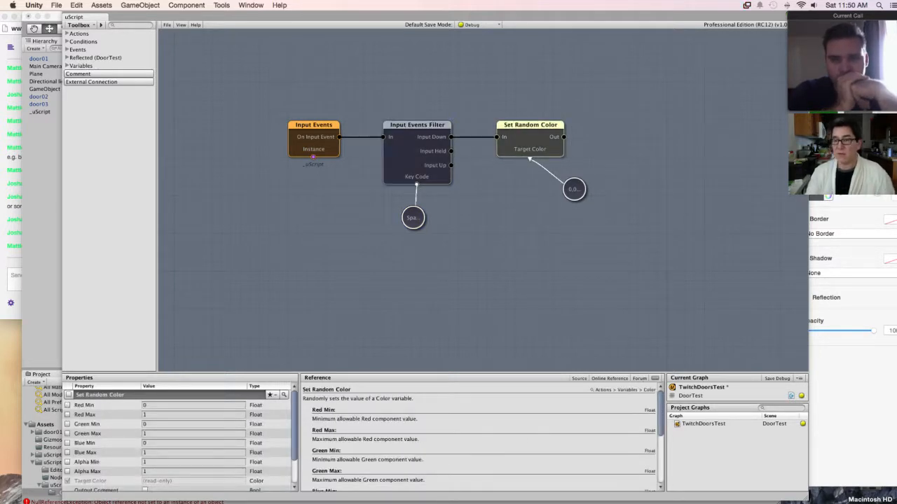
Step: Add an Assign Material Color node from the GameObjects actions to the right of the Set Random Color node
{"action": "left_click", "coordinate": [620, 142]}
{"action": "right_click", "coordinate": [620, 141]}
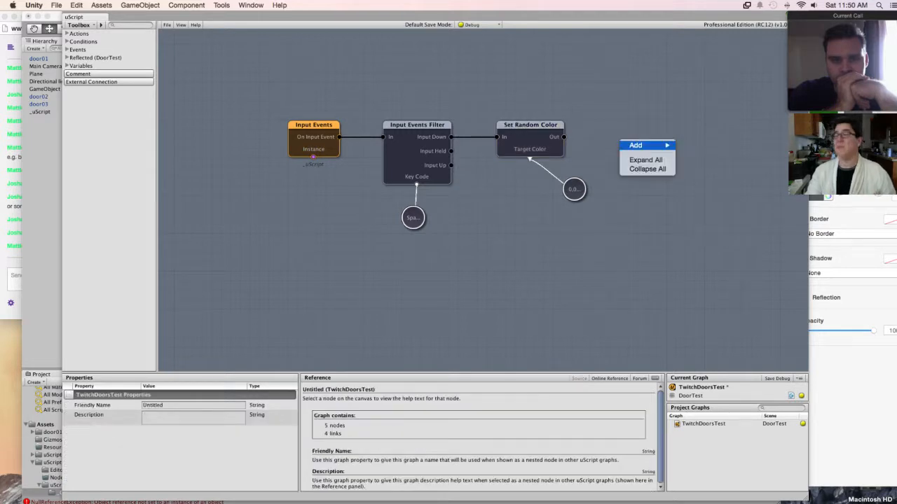
{"action": "mouse_move", "coordinate": [641, 145]}
{"action": "mouse_move", "coordinate": [701, 154]}
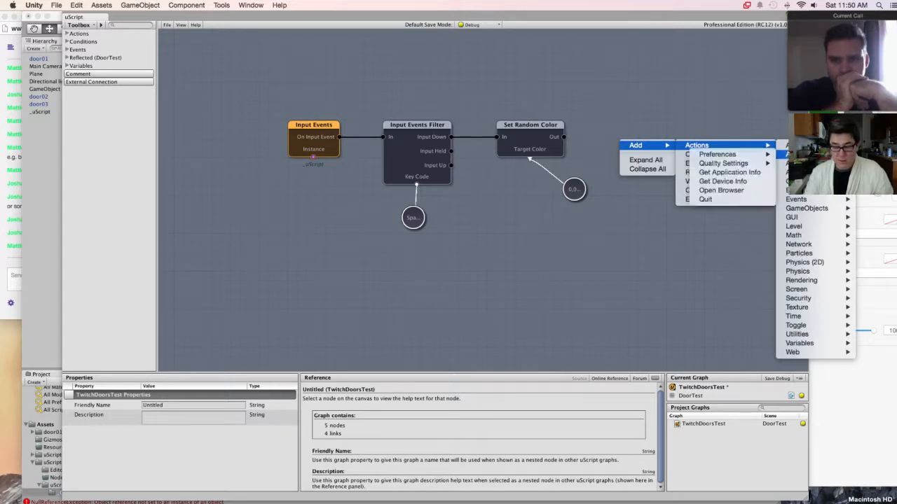
{"action": "mouse_move", "coordinate": [806, 209]}
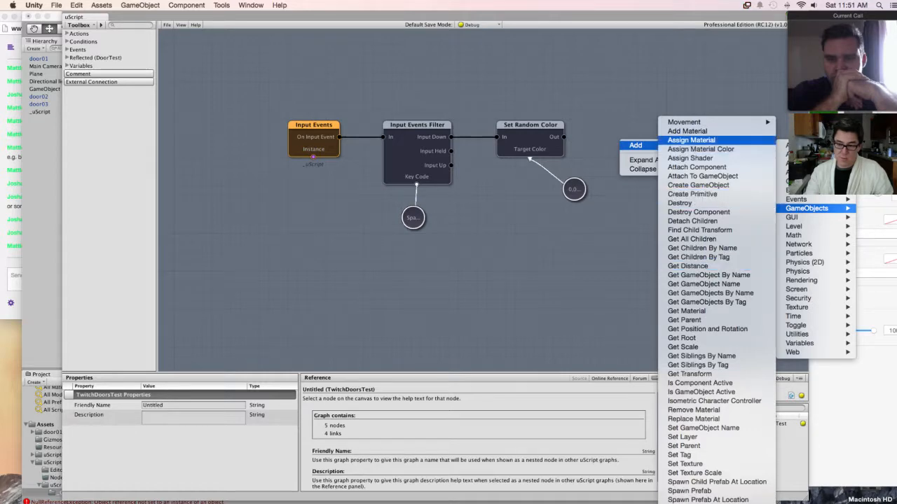
{"action": "key", "text": "Escape"}
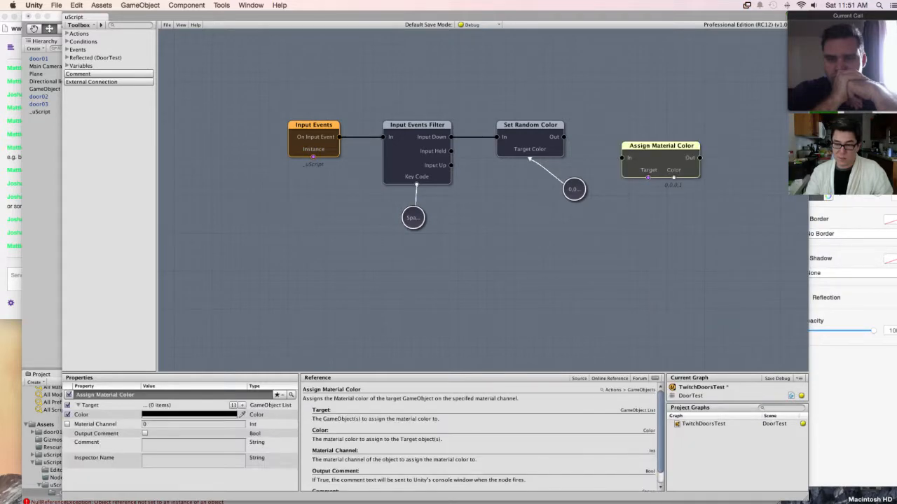
Step: Align the Assign Material Color node with the node row, lower the Color variable, and connect Set Random Color's Out to the new node's In
{"action": "left_click_drag", "start_coordinate": [574, 189], "coordinate": [562, 208]}
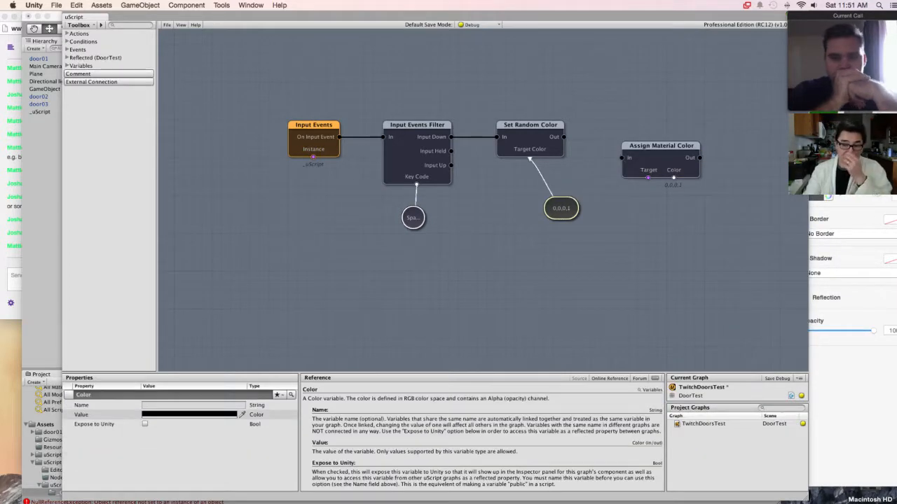
{"action": "left_click_drag", "start_coordinate": [661, 146], "coordinate": [649, 125]}
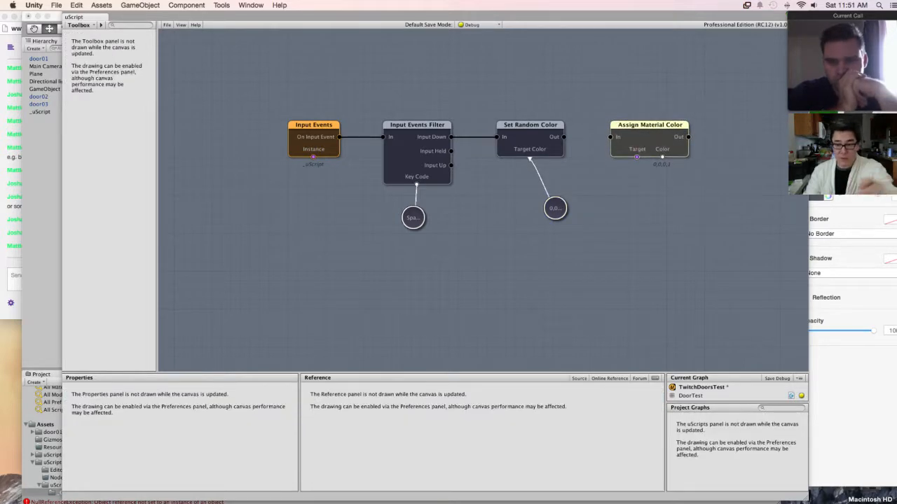
{"action": "left_click_drag", "start_coordinate": [564, 136], "coordinate": [614, 137]}
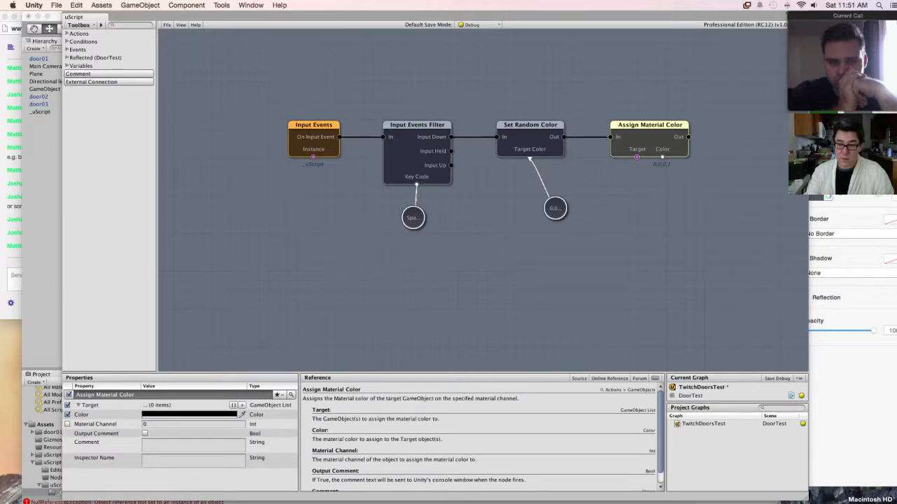
Step: Place the scene's door01 object on the graph canvas as a GameObject variable
{"action": "left_click", "coordinate": [43, 162]}
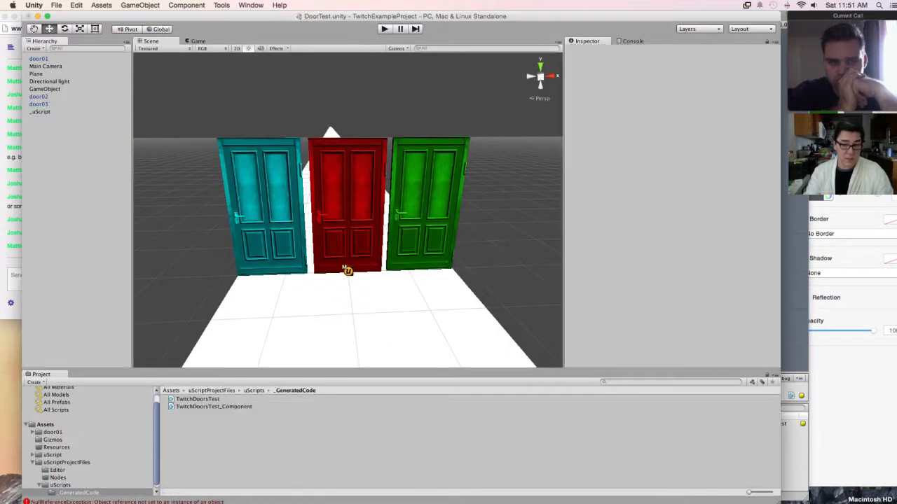
{"action": "left_click", "coordinate": [38, 58]}
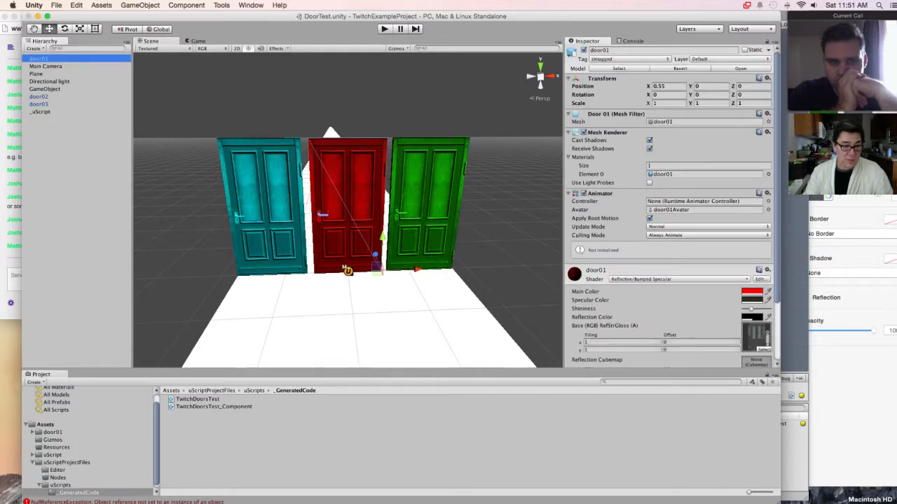
{"action": "left_click", "coordinate": [794, 294]}
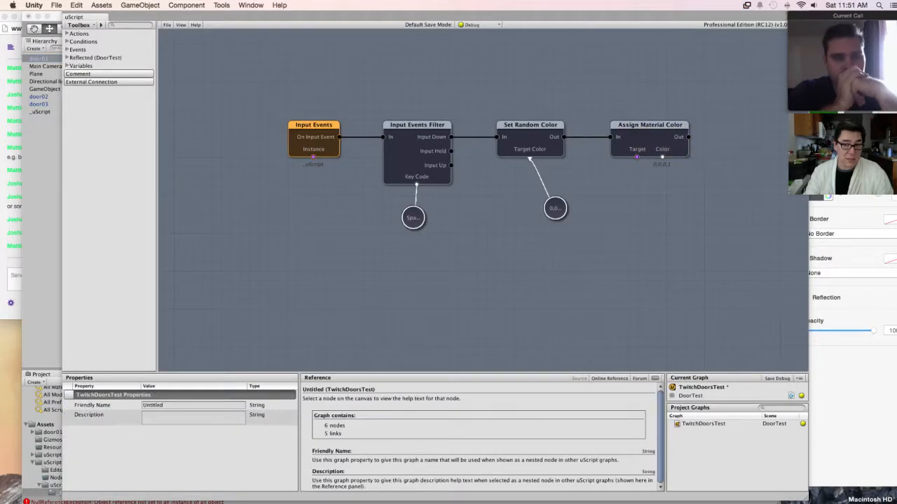
{"action": "left_click_drag", "start_coordinate": [38, 59], "coordinate": [581, 208]}
{"action": "left_click_drag", "start_coordinate": [659, 242], "coordinate": [662, 242]}
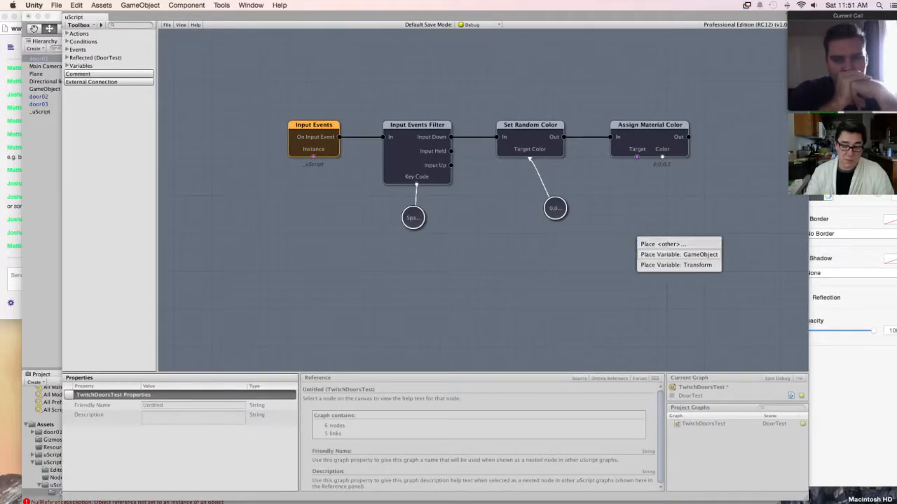
{"action": "left_click", "coordinate": [679, 254]}
Step: Move the door01 variable below Assign Material Color, link it to Target, and link the node's Color socket to the existing Color variable
{"action": "left_click_drag", "start_coordinate": [655, 257], "coordinate": [638, 199]}
{"action": "left_click_drag", "start_coordinate": [637, 157], "coordinate": [637, 227]}
{"action": "left_click_drag", "start_coordinate": [662, 157], "coordinate": [557, 208]}
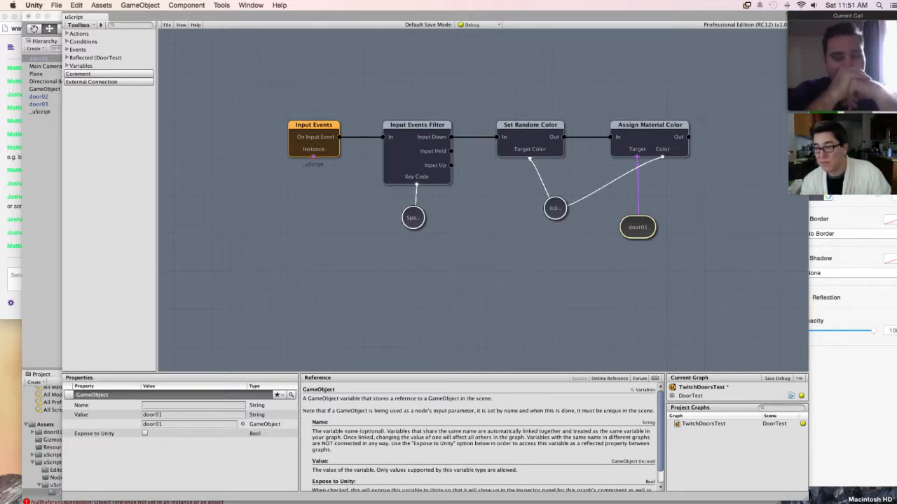
Step: Save the TwitchDoorsTest graph
{"action": "left_click", "coordinate": [167, 24]}
{"action": "left_click", "coordinate": [178, 49]}
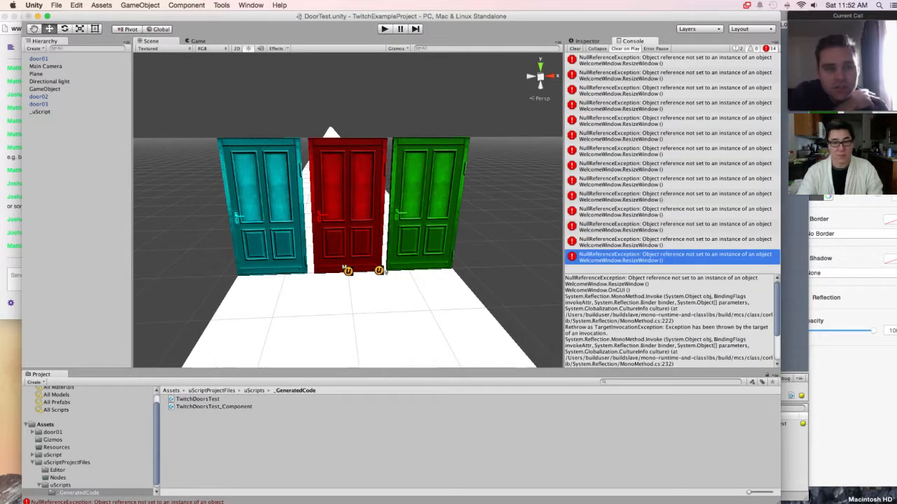
Step: Inspect the NullReferenceException entries in the Unity console and return to the uScript editor
{"action": "left_click", "coordinate": [666, 77]}
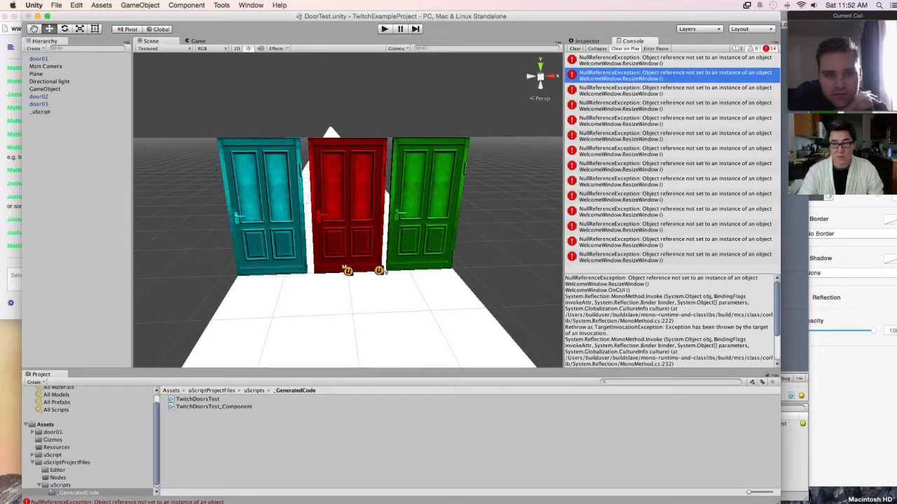
{"action": "left_click", "coordinate": [665, 257]}
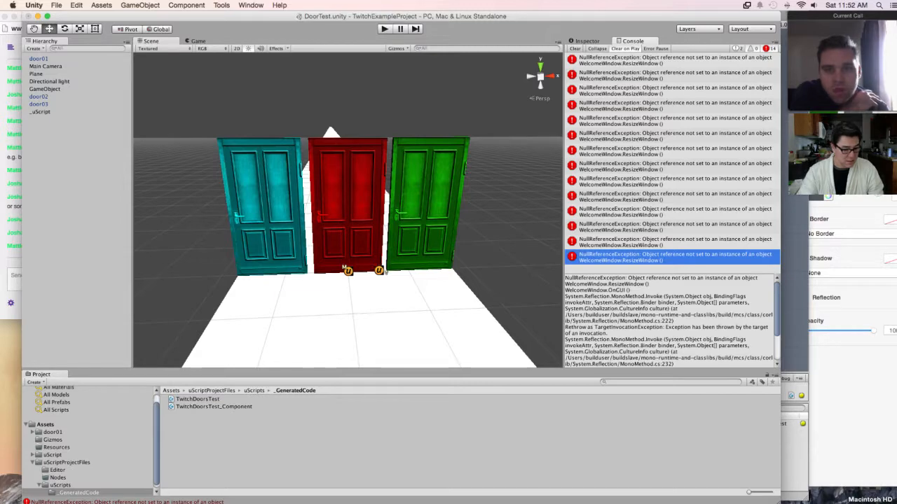
{"action": "left_click", "coordinate": [794, 316]}
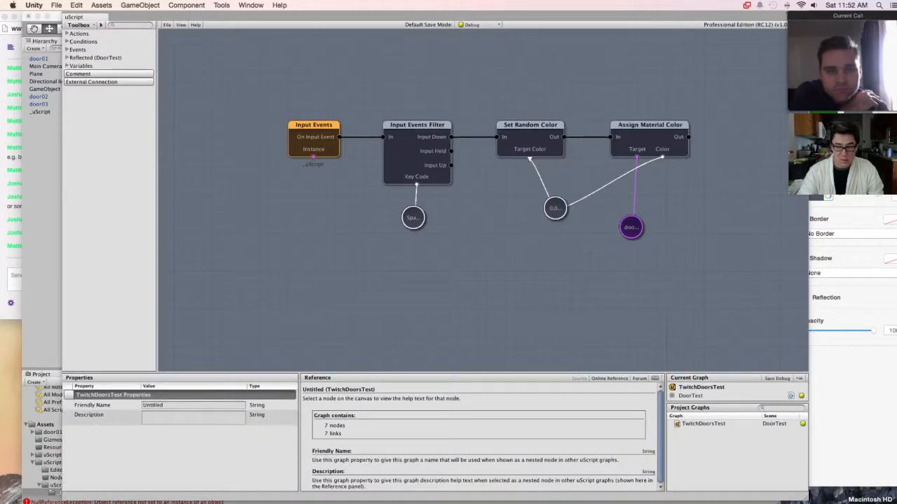
Step: Rebuild all uScript graphs and start playing the DoorTest scene
{"action": "left_click", "coordinate": [704, 424]}
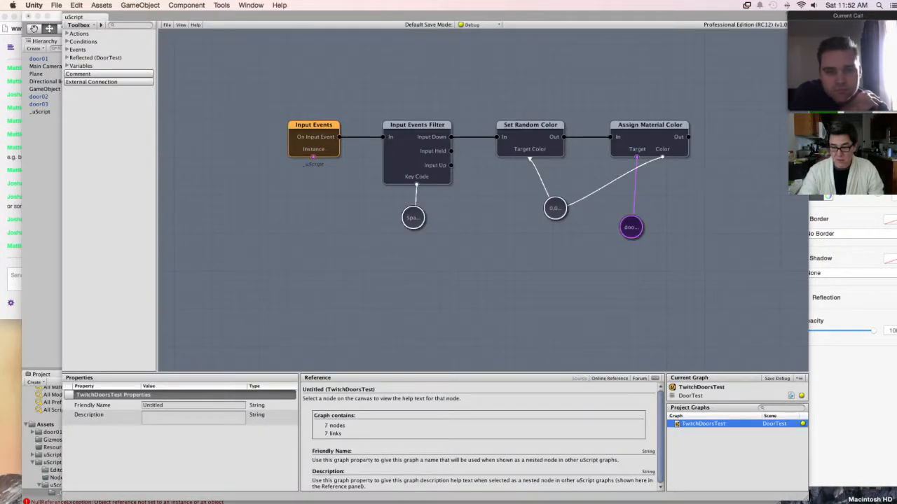
{"action": "left_click", "coordinate": [167, 24]}
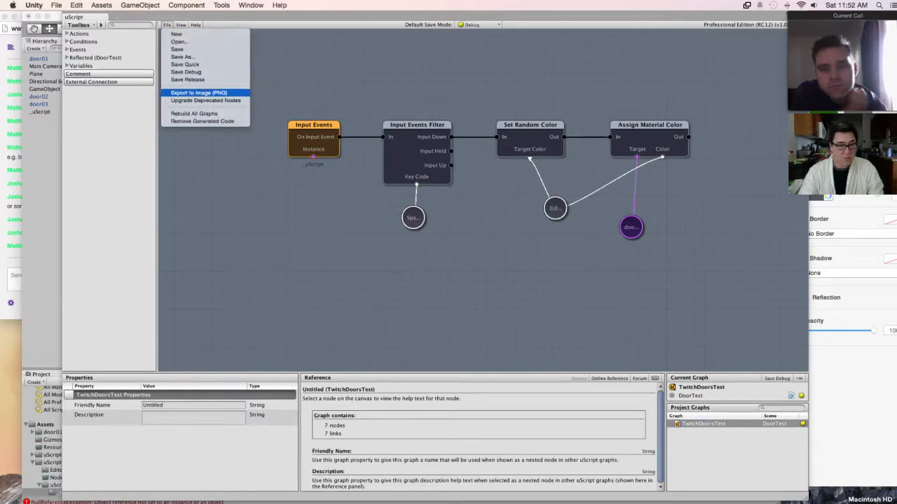
{"action": "left_click", "coordinate": [194, 114]}
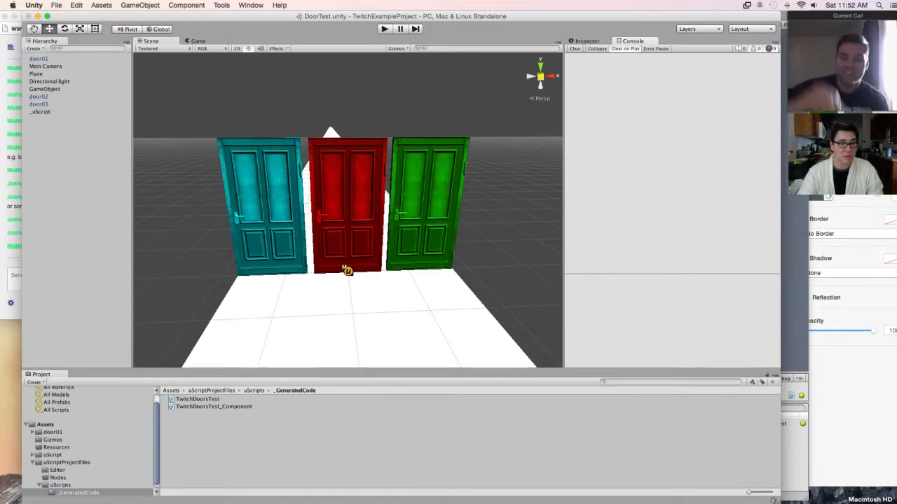
{"action": "key", "text": "super+p"}
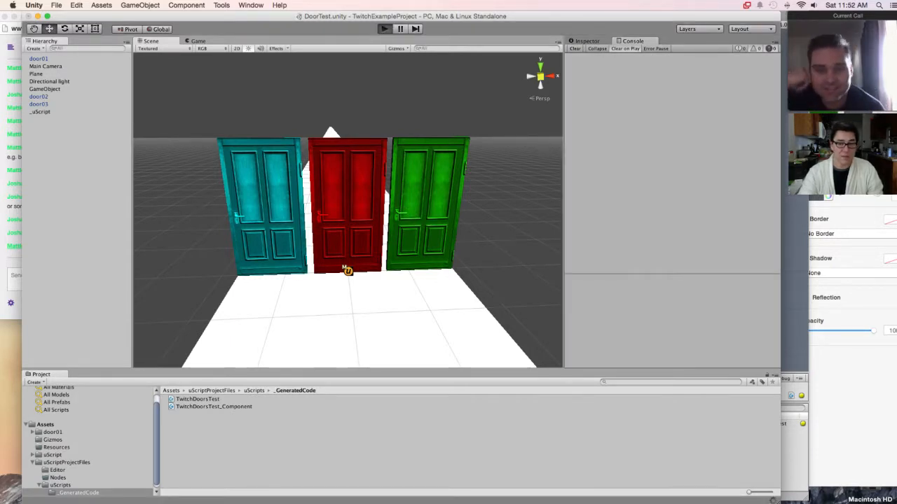
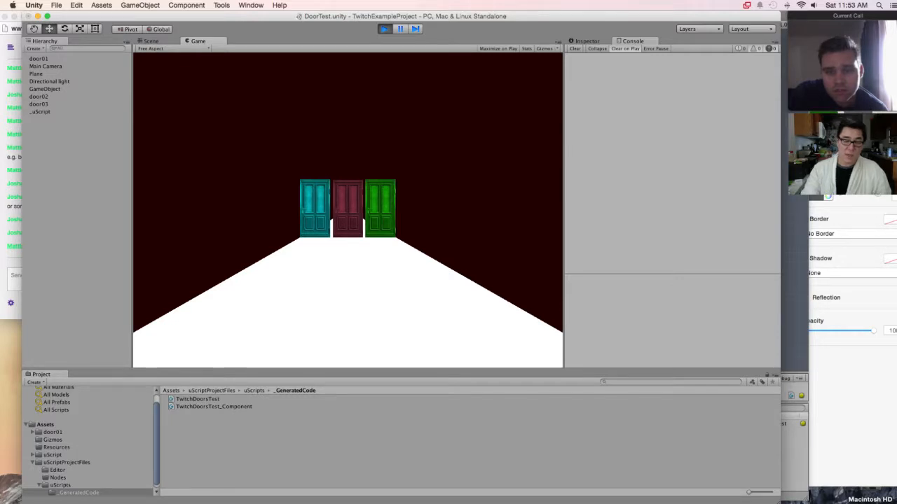
Step: Test the random door color with Space in play mode, stop playing, and return to the uScript graph
{"action": "key", "text": "space"}
{"action": "key", "text": "space"}
{"action": "key", "text": "space"}
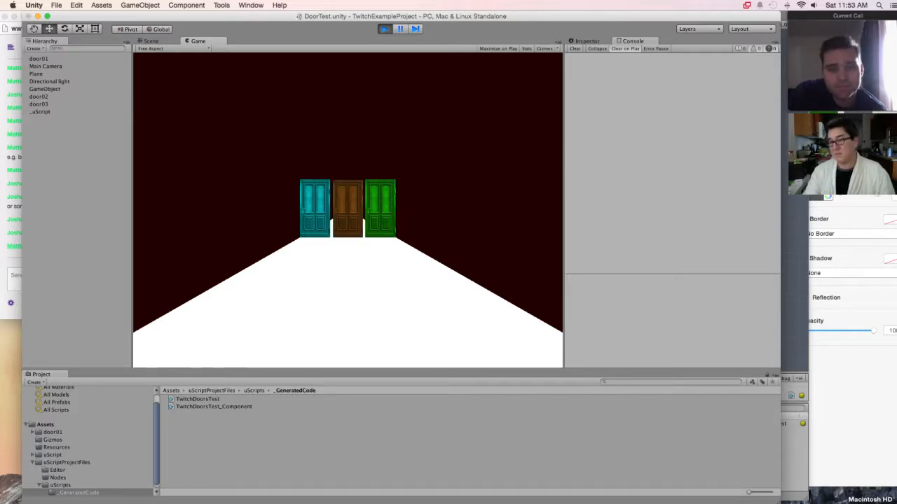
{"action": "key", "text": "super+grave"}
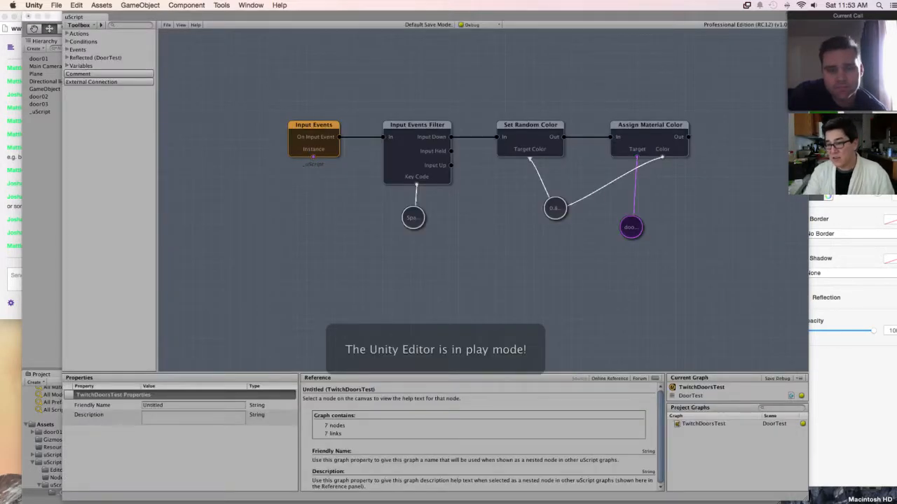
{"action": "key", "text": "super+grave"}
{"action": "key", "text": "super+p"}
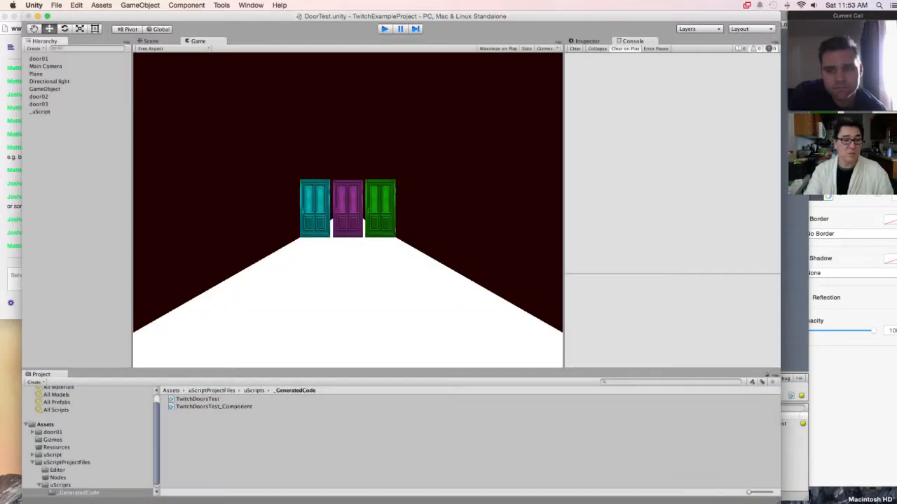
{"action": "key", "text": "super+grave"}
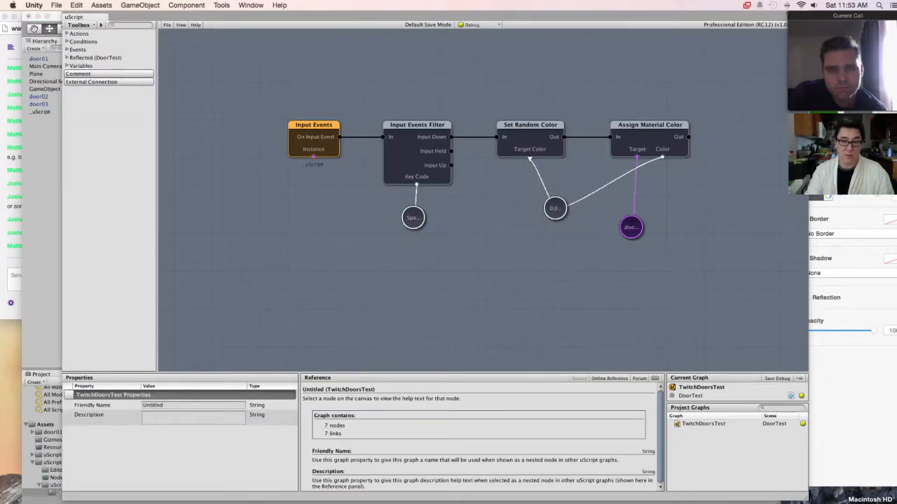
Step: Reposition the door01 variable below Assign Material Color and paste two copies of it into the graph
{"action": "left_click", "coordinate": [631, 227]}
{"action": "left_click_drag", "start_coordinate": [631, 227], "coordinate": [619, 208]}
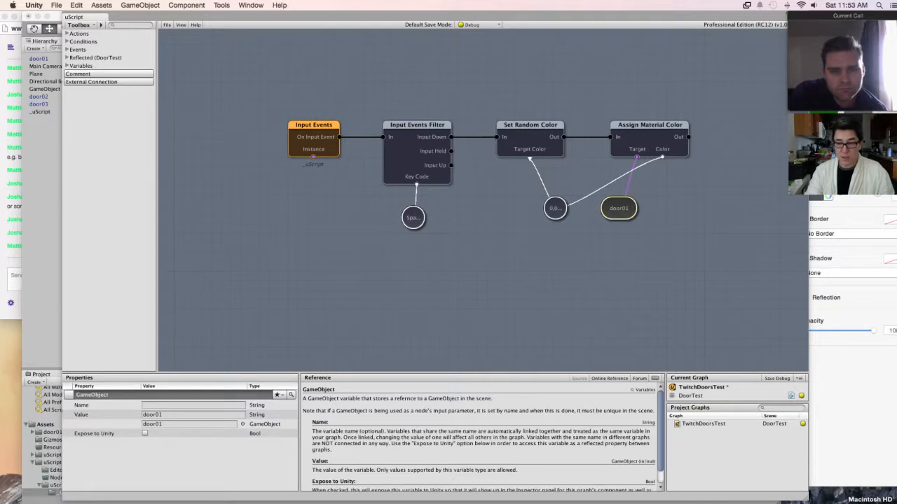
{"action": "right_click", "coordinate": [618, 212]}
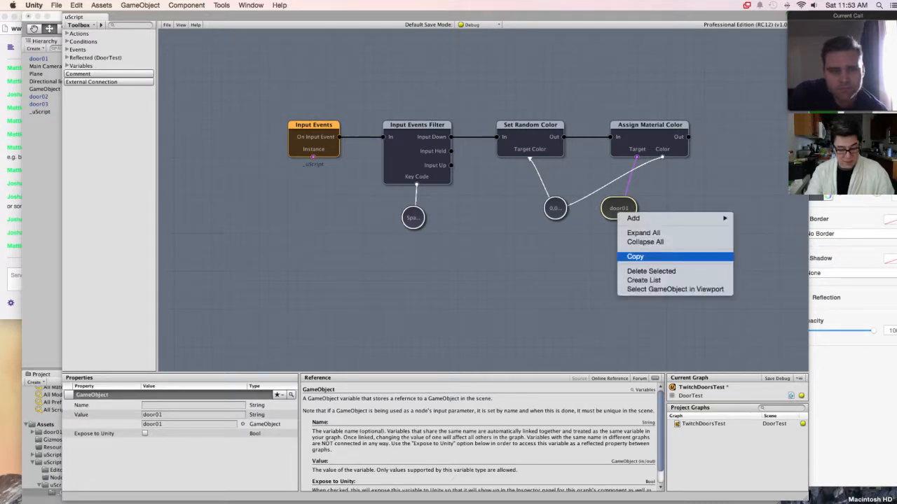
{"action": "left_click", "coordinate": [634, 257]}
{"action": "right_click", "coordinate": [637, 266]}
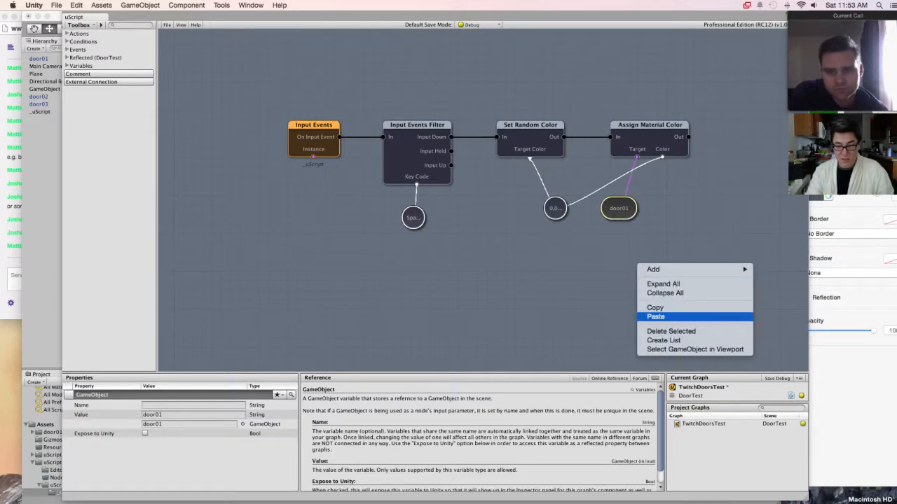
{"action": "left_click", "coordinate": [655, 316]}
{"action": "right_click", "coordinate": [657, 238]}
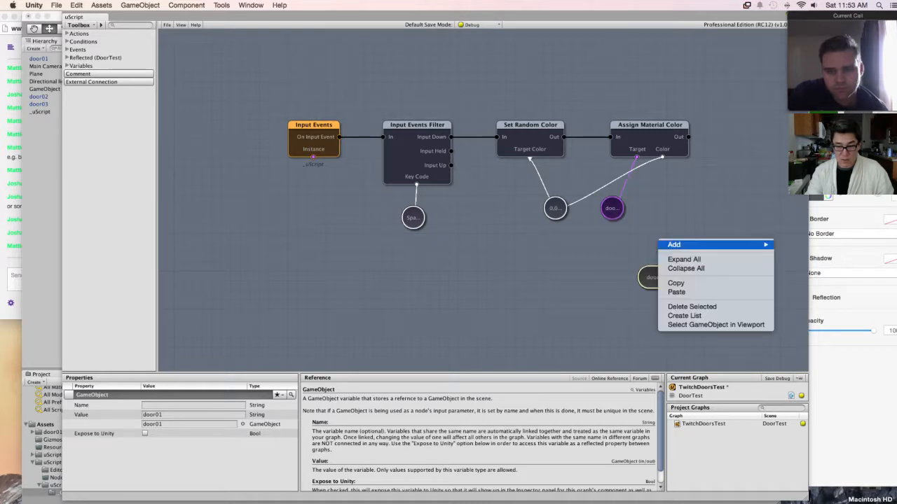
{"action": "left_click", "coordinate": [674, 292]}
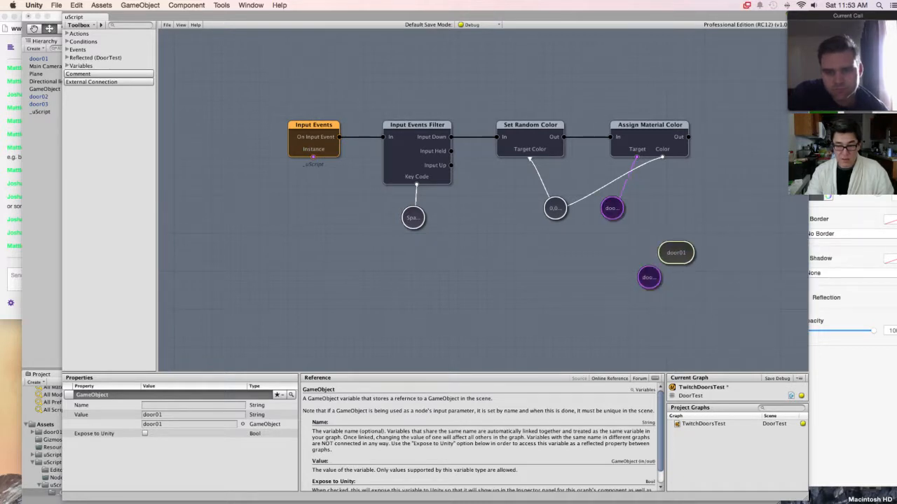
Step: Stack the two door variable copies below the original and link both to Assign Material Color's Target
{"action": "left_click_drag", "start_coordinate": [651, 278], "coordinate": [613, 247]}
{"action": "left_click_drag", "start_coordinate": [637, 157], "coordinate": [617, 242]}
{"action": "left_click", "coordinate": [669, 253]}
{"action": "left_click_drag", "start_coordinate": [670, 253], "coordinate": [618, 274]}
{"action": "left_click_drag", "start_coordinate": [637, 157], "coordinate": [619, 284]}
Step: Assign door02 to the middle GameObject variable and door03 to the lowest one
{"action": "left_click", "coordinate": [614, 246]}
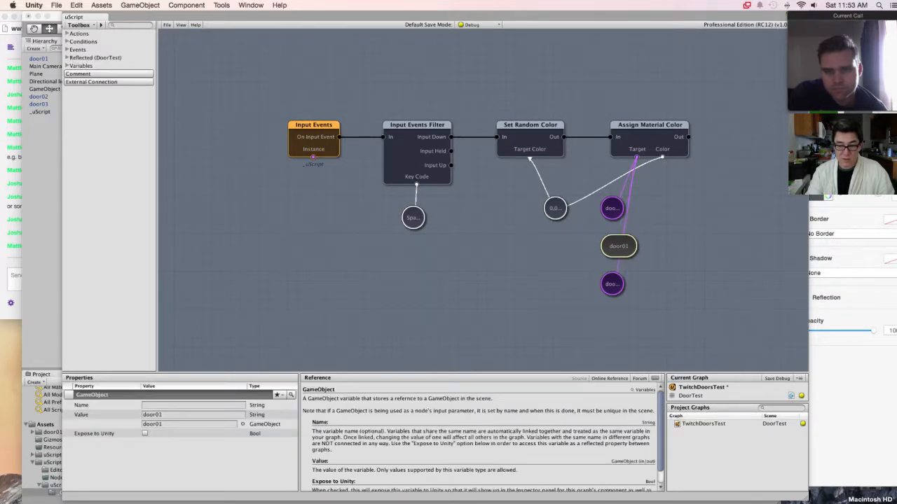
{"action": "left_click", "coordinate": [243, 425]}
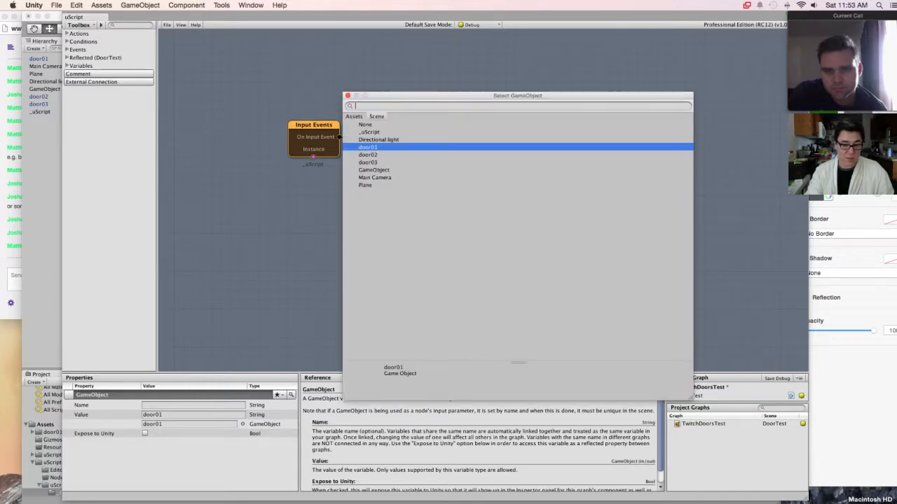
{"action": "double_click", "coordinate": [368, 155]}
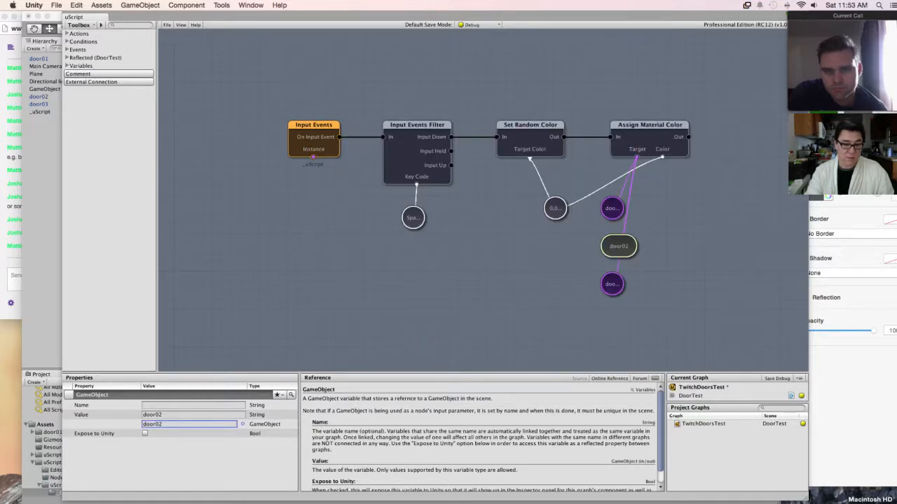
{"action": "left_click", "coordinate": [613, 285]}
{"action": "left_click", "coordinate": [242, 425]}
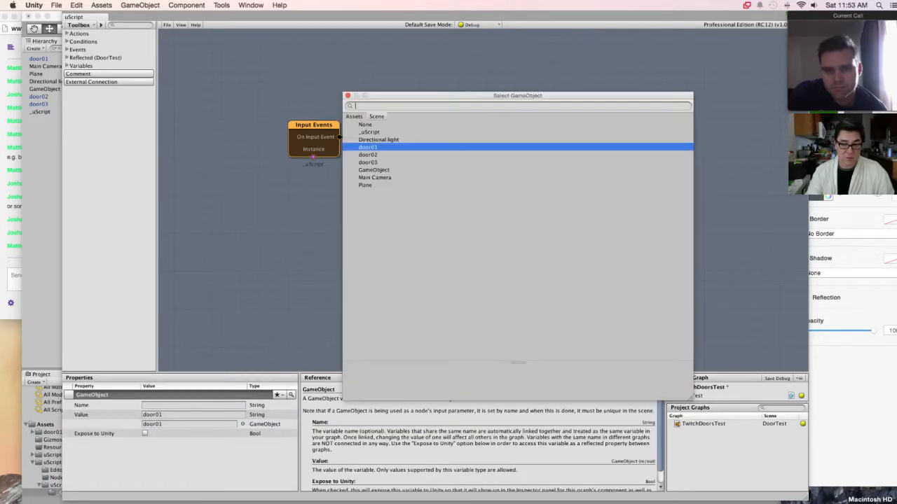
{"action": "double_click", "coordinate": [387, 163]}
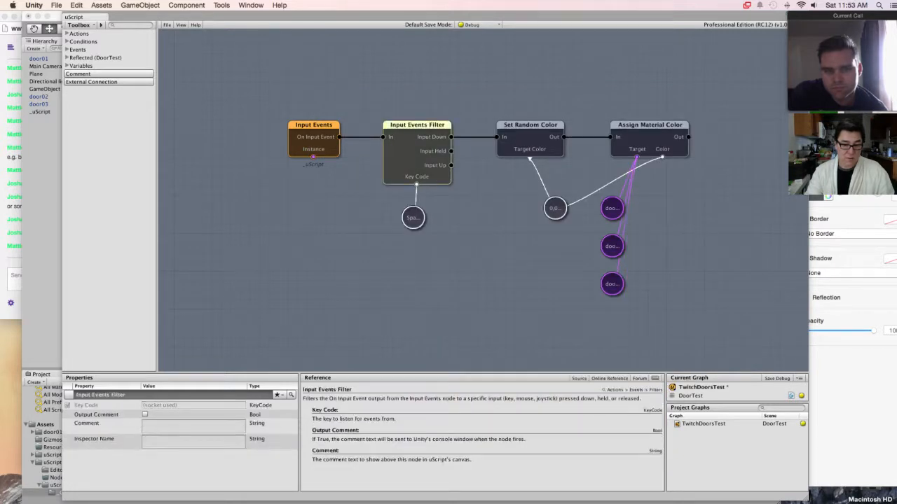
Step: Save the TwitchDoorsTest graph with the three door targets
{"action": "left_click", "coordinate": [471, 255]}
{"action": "left_click", "coordinate": [167, 25]}
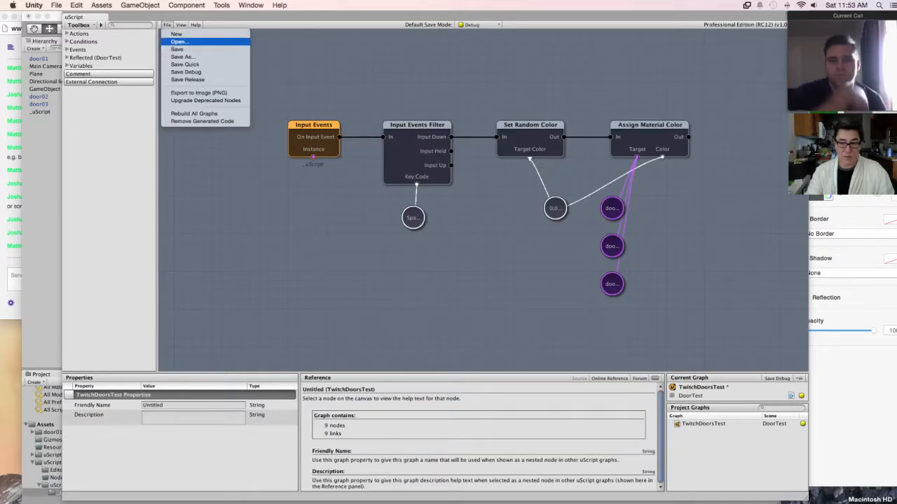
{"action": "left_click", "coordinate": [172, 49]}
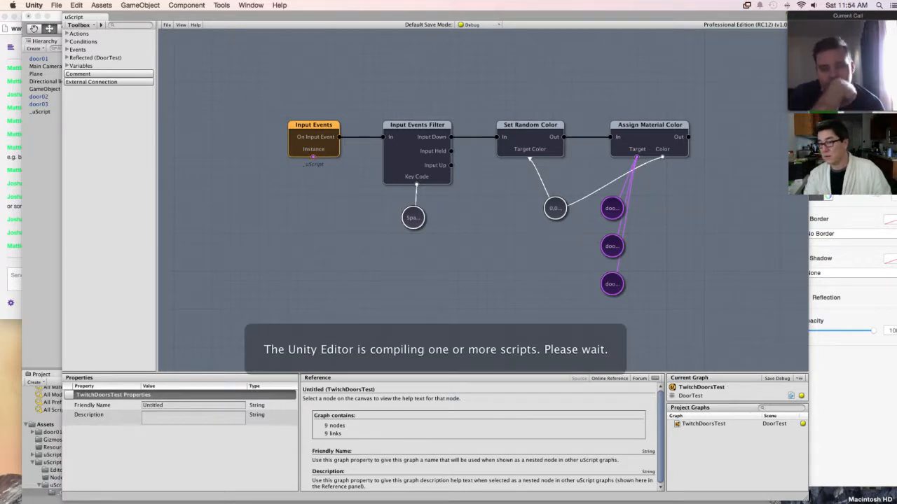
Step: Duplicate Set Random Color with its Color variable, place the copies below the originals, and link Input Down to the new node's In
{"action": "left_click", "coordinate": [649, 126]}
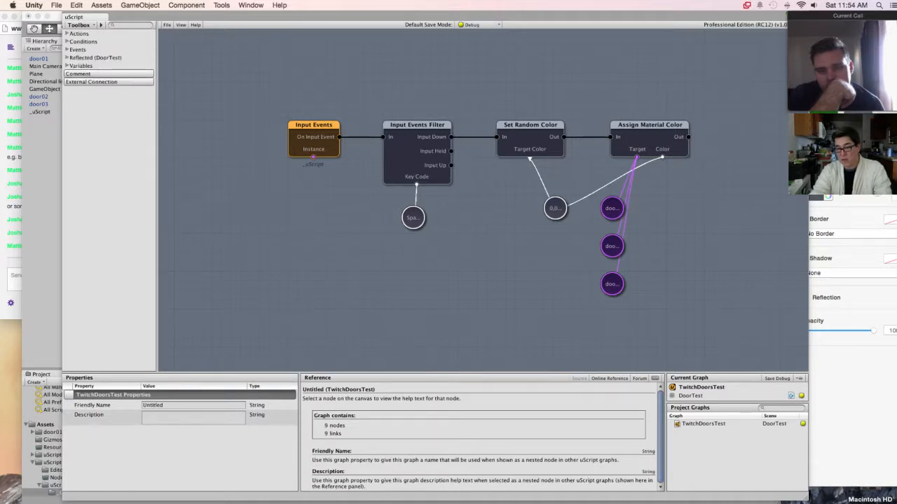
{"action": "mouse_move", "coordinate": [518, 126]}
{"action": "left_mouse_down"}
{"action": "mouse_move", "coordinate": [518, 81]}
{"action": "mouse_move", "coordinate": [518, 126]}
{"action": "mouse_move", "coordinate": [486, 92]}
{"action": "left_mouse_up"}
{"action": "left_click_drag", "start_coordinate": [525, 149], "coordinate": [567, 233]}
{"action": "key", "text": "super+v"}
{"action": "left_click_drag", "start_coordinate": [535, 130], "coordinate": [521, 239]}
{"action": "left_click_drag", "start_coordinate": [451, 137], "coordinate": [487, 251]}
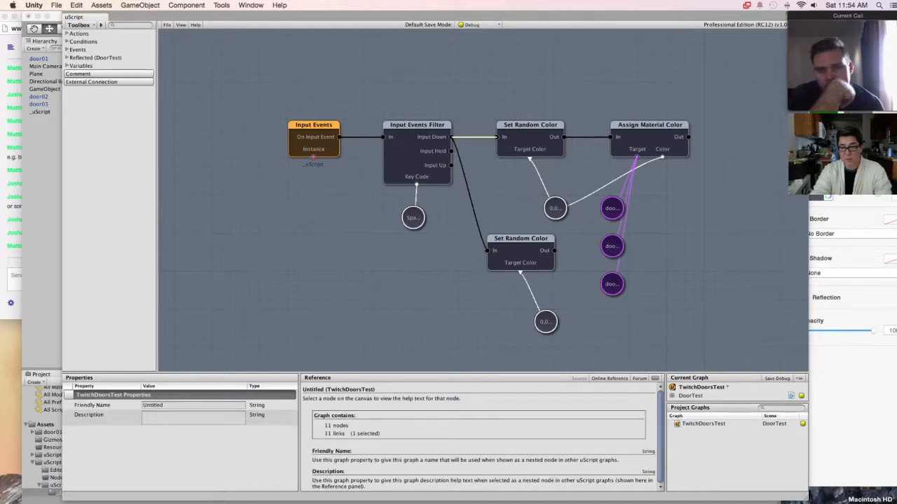
Step: Duplicate Assign Material Color beside the lower Set Random Color and try to link that node's Out to its In
{"action": "left_click", "coordinate": [650, 125]}
{"action": "key", "text": "super+c"}
{"action": "key", "text": "super+v"}
{"action": "left_click_drag", "start_coordinate": [651, 124], "coordinate": [659, 238]}
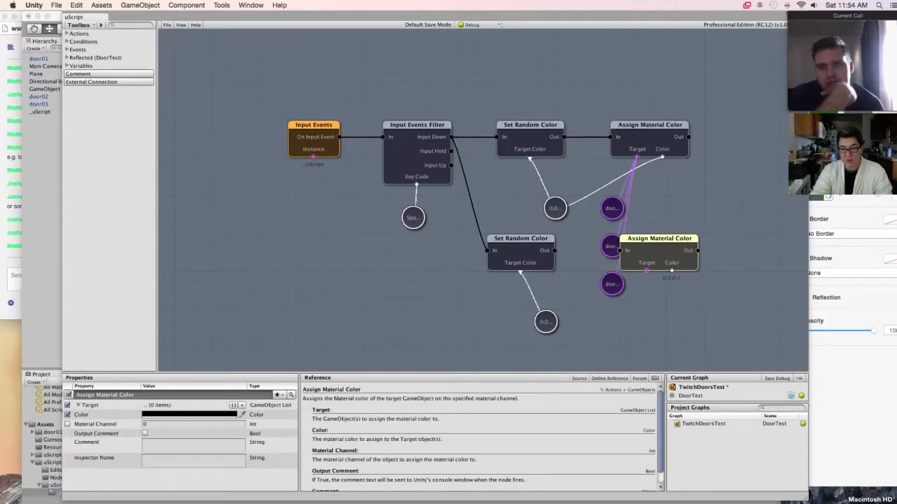
{"action": "left_click_drag", "start_coordinate": [554, 250], "coordinate": [601, 250]}
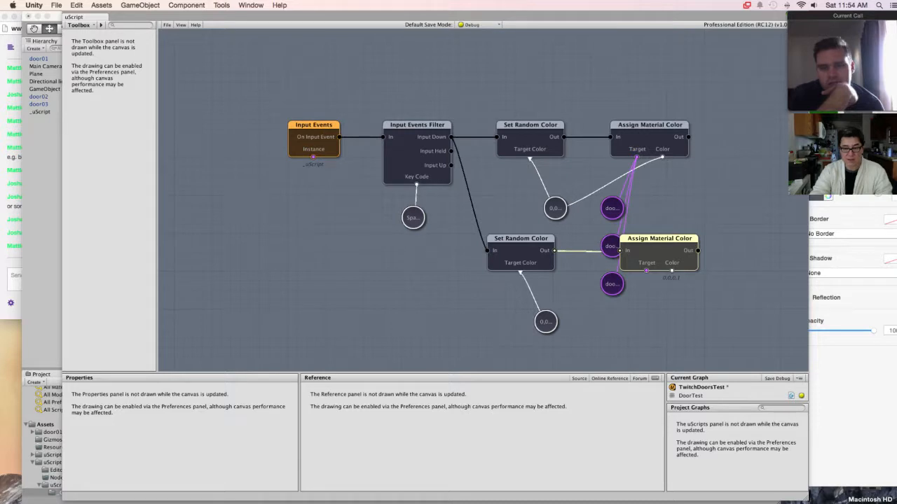
Step: Detach the door03 variable from the upper Assign Material Color, moving it down, and link the lower Set Random Color's Out to the lower Assign Material Color
{"action": "left_click_drag", "start_coordinate": [612, 284], "coordinate": [619, 341]}
{"action": "left_click", "coordinate": [624, 302]}
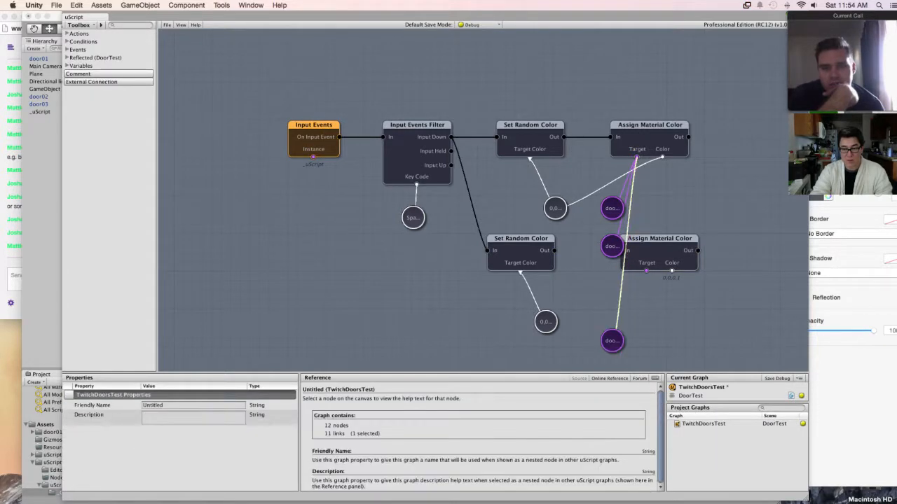
{"action": "key", "text": "Delete"}
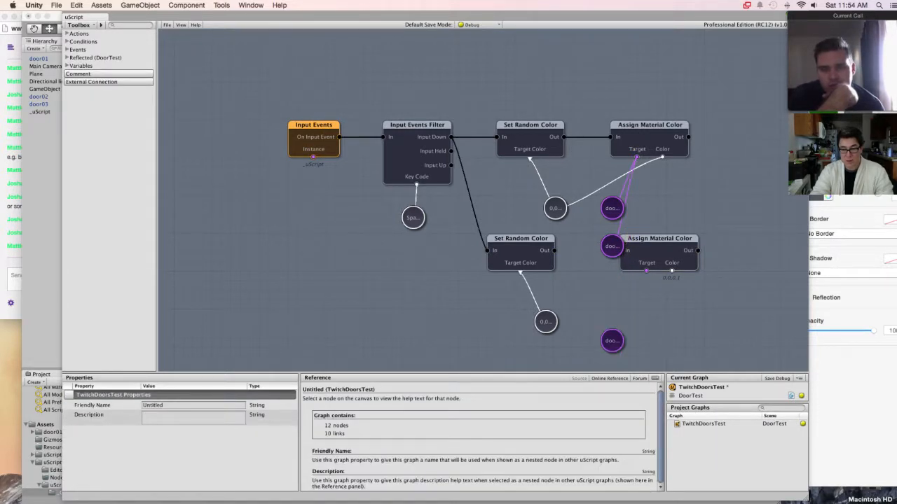
{"action": "mouse_move", "coordinate": [553, 250]}
{"action": "left_mouse_down"}
{"action": "mouse_move", "coordinate": [655, 257]}
{"action": "mouse_move", "coordinate": [651, 277]}
{"action": "left_mouse_up"}
{"action": "middle_click_drag", "start_coordinate": [650, 277], "coordinate": [625, 215]}
{"action": "left_click_drag", "start_coordinate": [488, 55], "coordinate": [650, 174]}
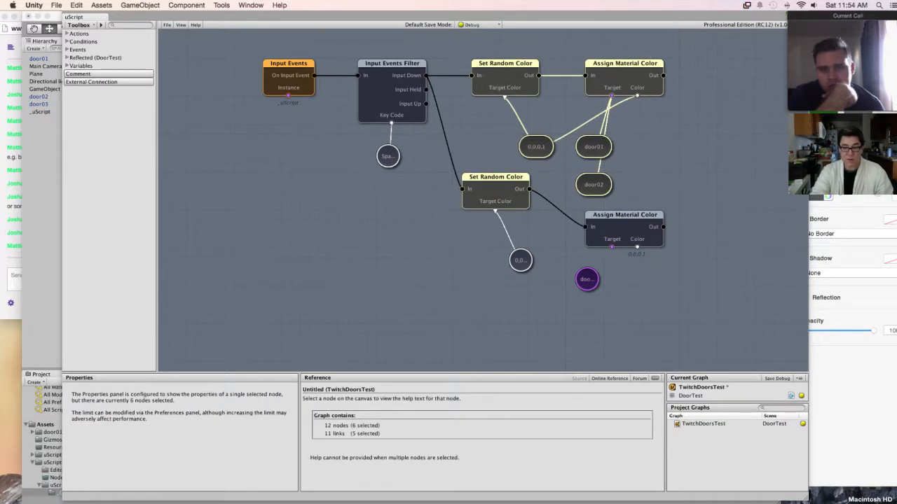
{"action": "right_click", "coordinate": [517, 182]}
{"action": "left_click", "coordinate": [475, 143]}
{"action": "left_click", "coordinate": [475, 143]}
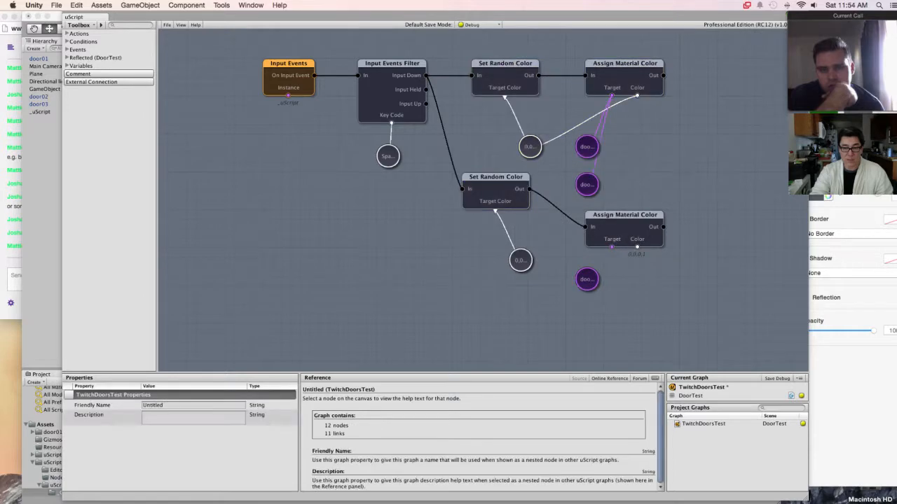
Step: Separate the two color branches by moving the upper nodes with their variables up and the lower nodes with their variables down
{"action": "left_click", "coordinate": [506, 65]}
{"action": "left_click", "coordinate": [531, 147], "text": "shift"}
{"action": "left_click", "coordinate": [587, 147], "text": "shift"}
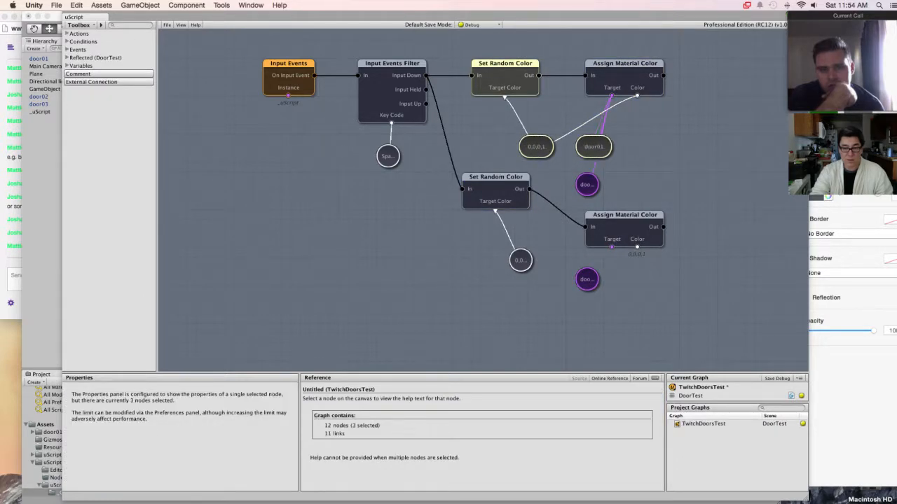
{"action": "left_click", "coordinate": [587, 185], "text": "shift"}
{"action": "left_click", "coordinate": [624, 65], "text": "shift"}
{"action": "left_click_drag", "start_coordinate": [624, 64], "coordinate": [624, 43]}
{"action": "left_click_drag", "start_coordinate": [453, 180], "coordinate": [666, 321]}
{"action": "left_click_drag", "start_coordinate": [625, 231], "coordinate": [634, 231]}
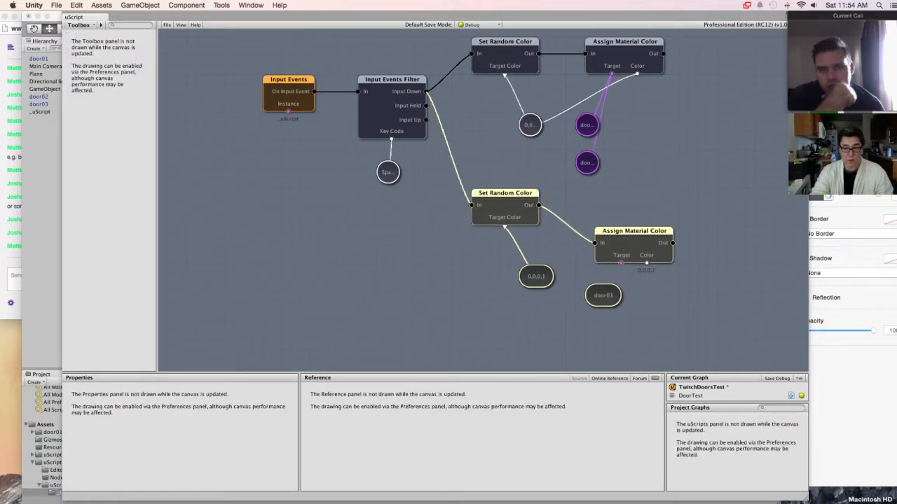
Step: Link the lower Assign Material Color's Target to the door03 variable and check the object assigned to each door variable
{"action": "left_click", "coordinate": [672, 302]}
{"action": "left_click_drag", "start_coordinate": [620, 264], "coordinate": [597, 295]}
{"action": "left_click", "coordinate": [588, 126]}
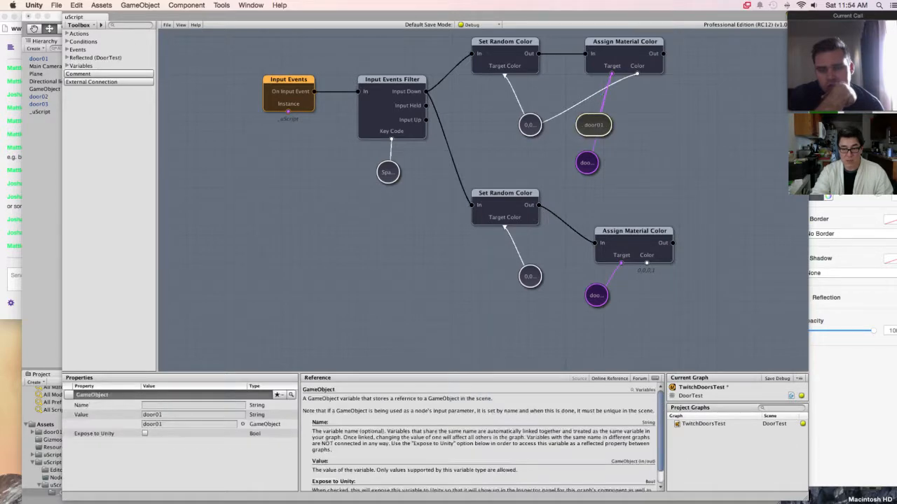
{"action": "left_click", "coordinate": [587, 163]}
{"action": "left_click", "coordinate": [597, 295]}
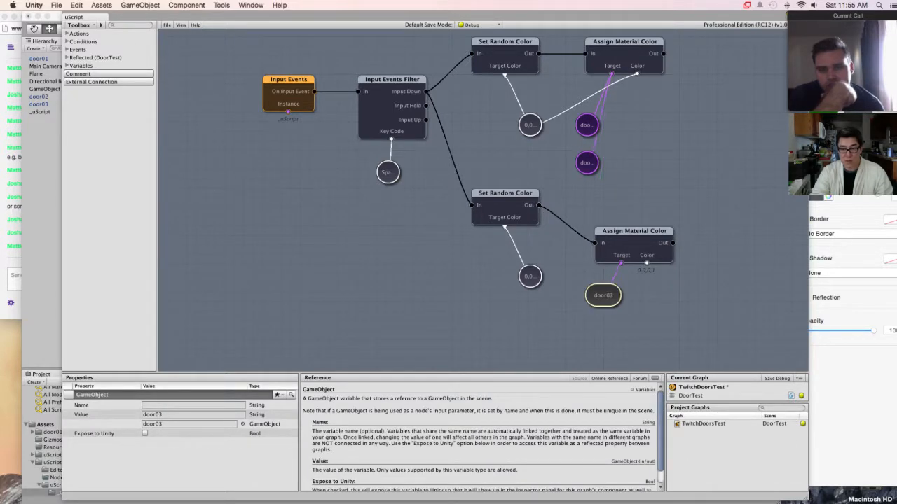
Step: Play the DoorTest scene, test the door colors with Space, and return to the uScript graph
{"action": "left_click", "coordinate": [42, 210]}
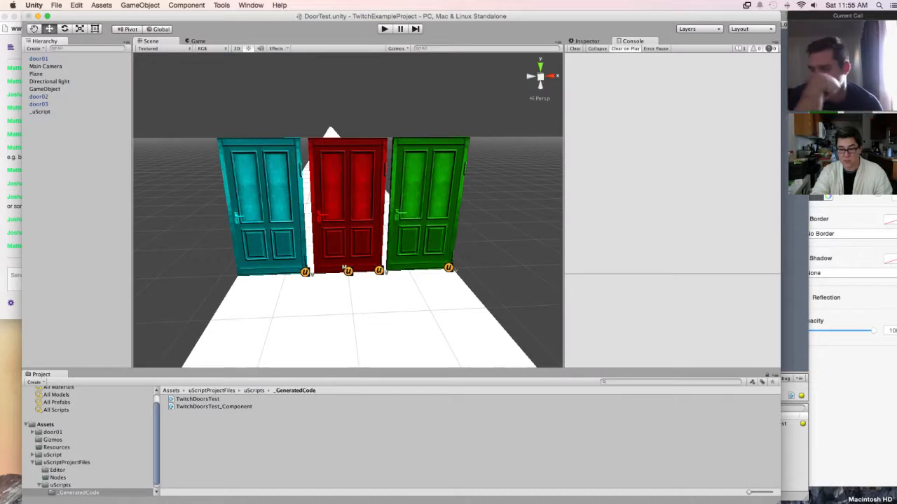
{"action": "key", "text": "super+p"}
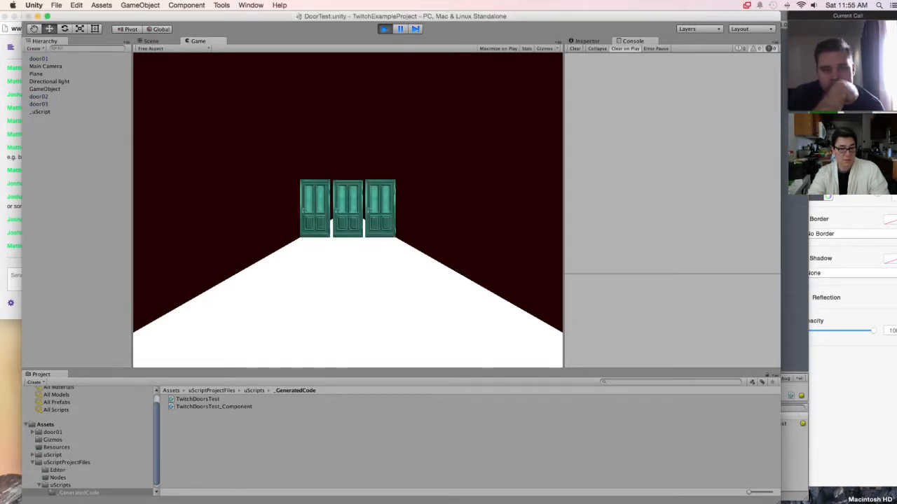
{"action": "key", "text": "space"}
{"action": "key", "text": "space"}
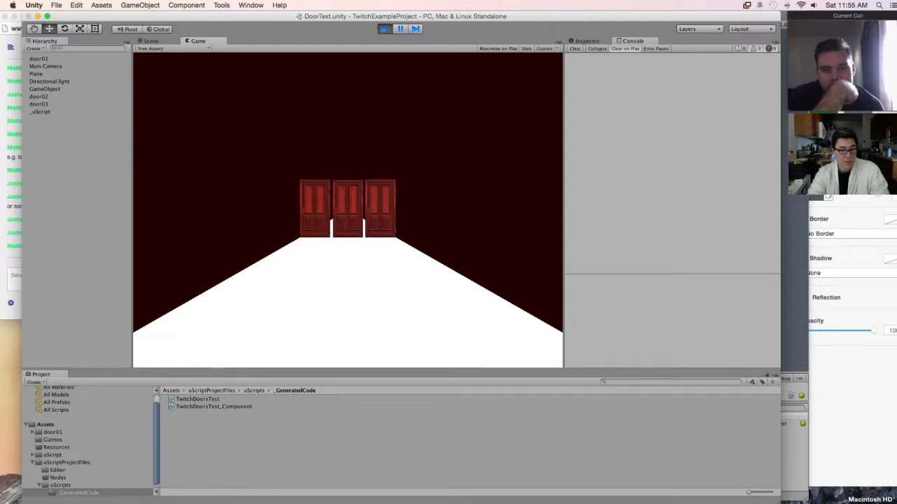
{"action": "key", "text": "super+grave"}
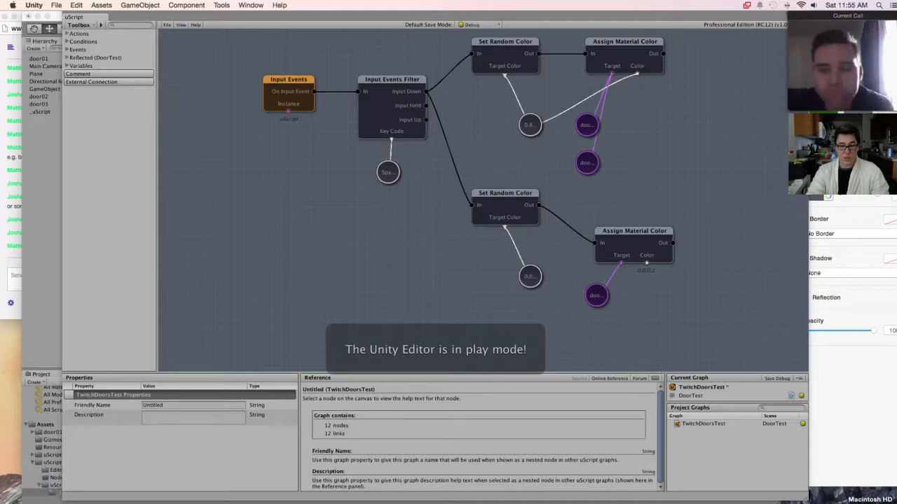
Step: Link the lower Assign Material Color's Color socket to the lower Color variable and check the node and door variables
{"action": "left_click_drag", "start_coordinate": [646, 263], "coordinate": [530, 276]}
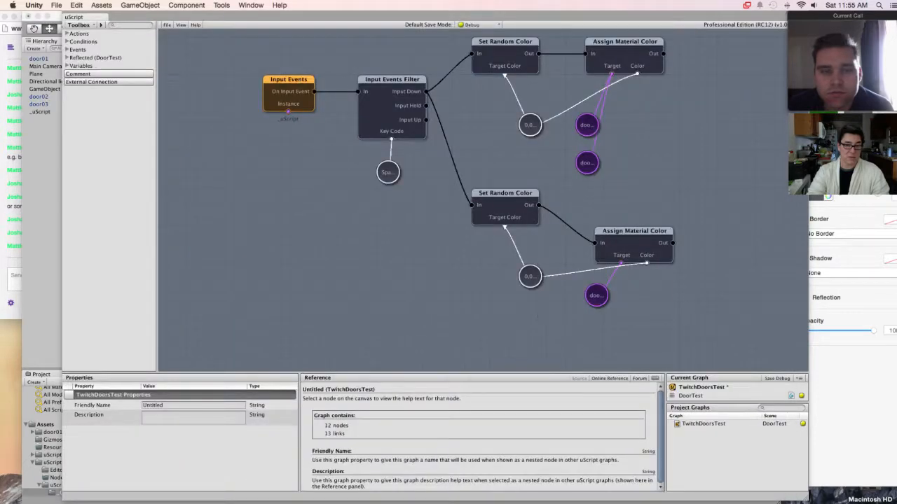
{"action": "left_click", "coordinate": [634, 231]}
{"action": "left_click", "coordinate": [596, 295]}
{"action": "left_click", "coordinate": [587, 125]}
{"action": "left_click", "coordinate": [616, 179]}
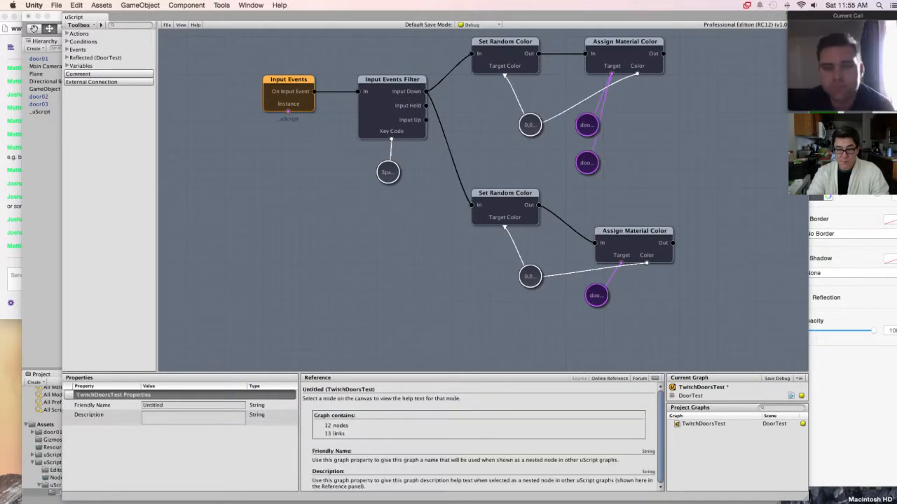
Step: Move the lower Assign Material Color node slightly up, then expose the lower Set Random Color's Red Min socket and set it to 0.9
{"action": "left_click", "coordinate": [635, 231]}
{"action": "left_click_drag", "start_coordinate": [634, 231], "coordinate": [634, 213]}
{"action": "left_click", "coordinate": [505, 192]}
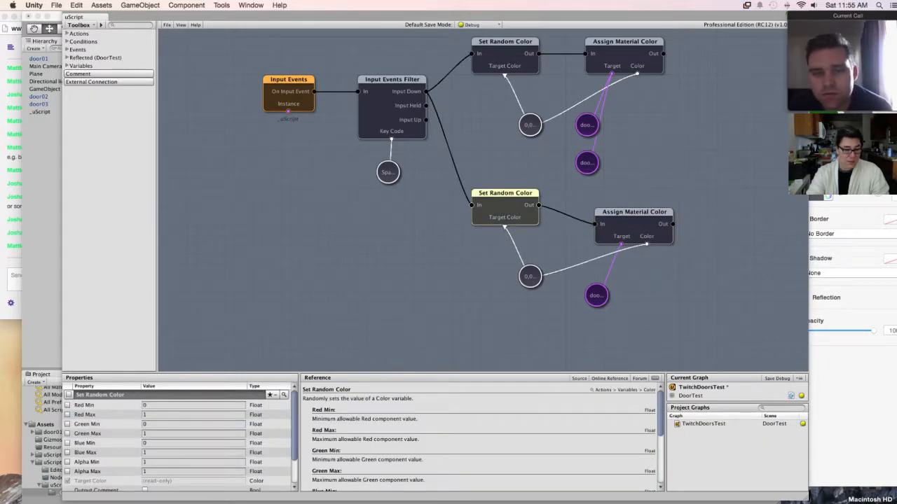
{"action": "left_click", "coordinate": [67, 405]}
{"action": "left_click", "coordinate": [154, 405]}
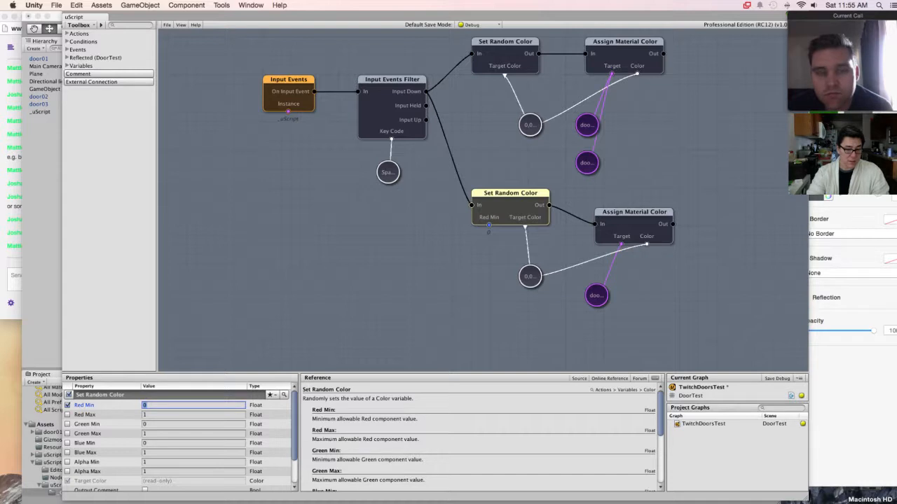
{"action": "type", "text": "0.9"}
{"action": "key", "text": "Tab"}
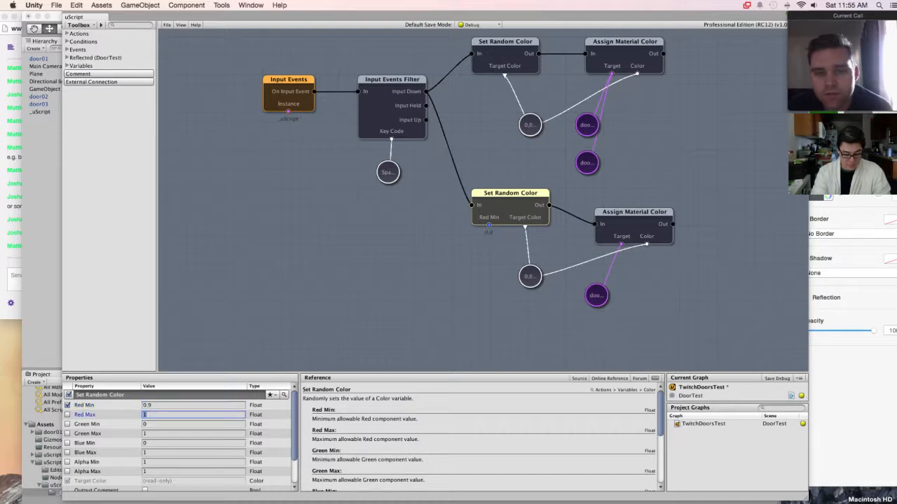
Step: Expose the Red Max socket on the lower Set Random Color node and save the graph
{"action": "left_click", "coordinate": [68, 414]}
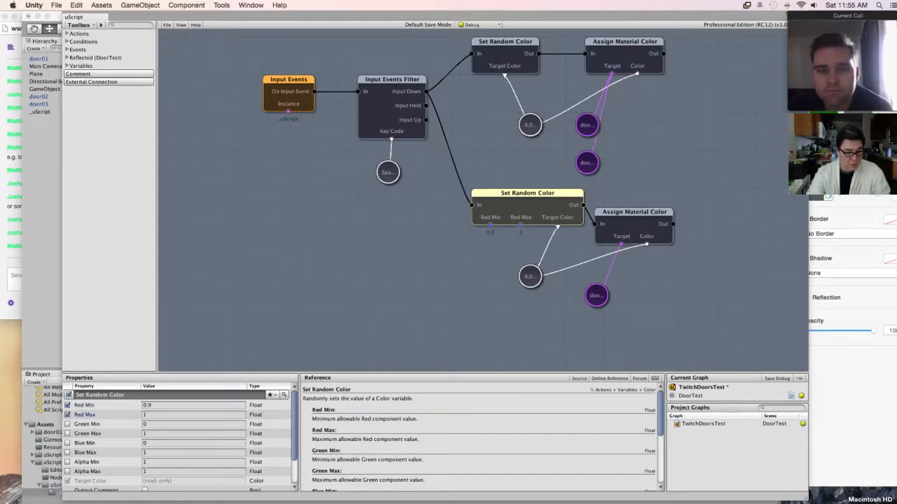
{"action": "left_click", "coordinate": [166, 25]}
{"action": "left_click", "coordinate": [183, 50]}
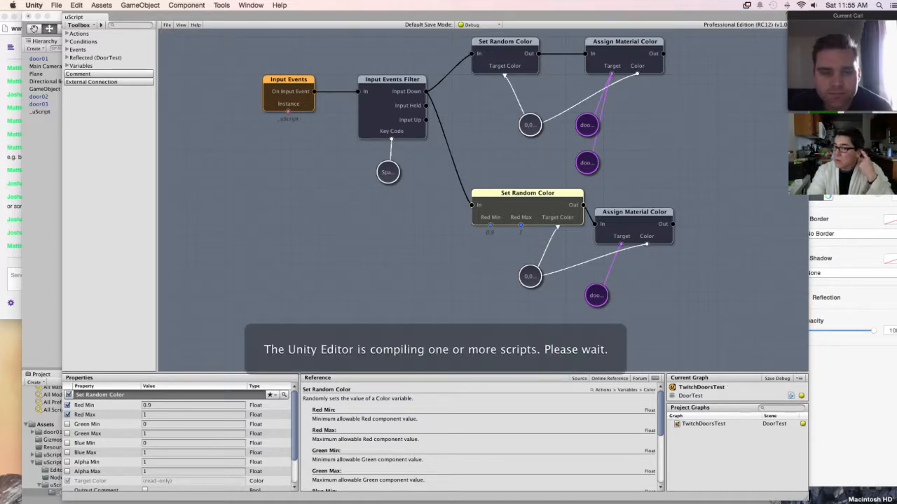
Step: Play the DoorTest scene to test the random colors of the three doors, and stop playback
{"action": "left_click", "coordinate": [39, 104]}
{"action": "left_click", "coordinate": [39, 105]}
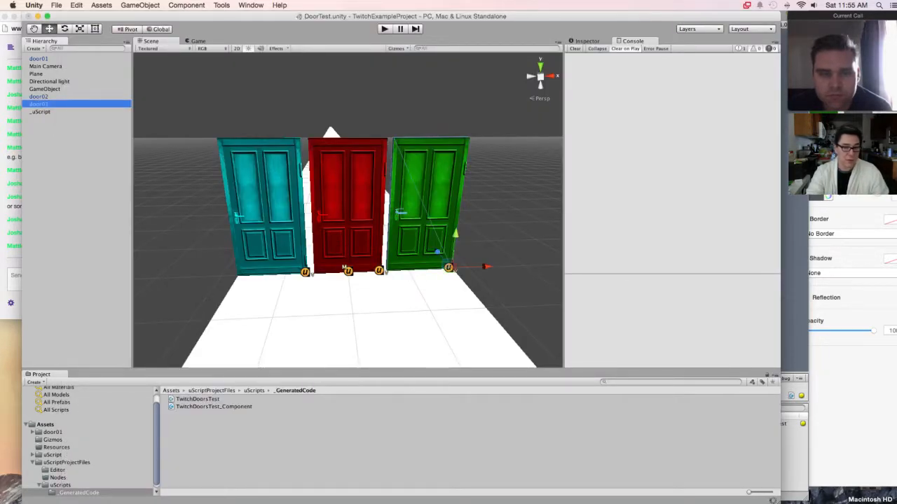
{"action": "key", "text": "super+grave"}
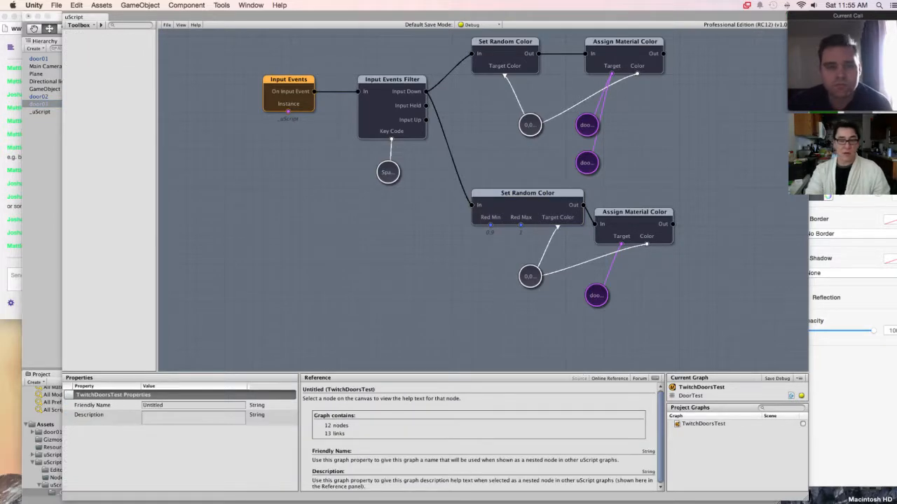
{"action": "key", "text": "super+grave"}
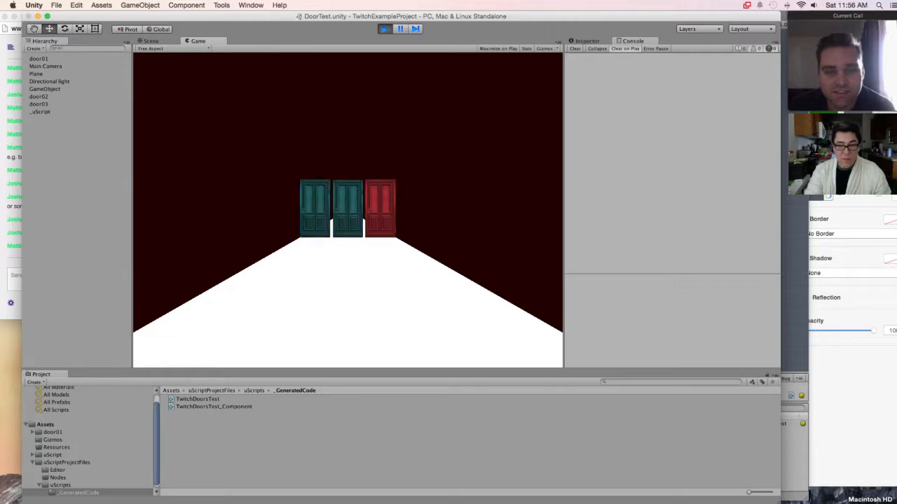
{"action": "key", "text": "super+Tab"}
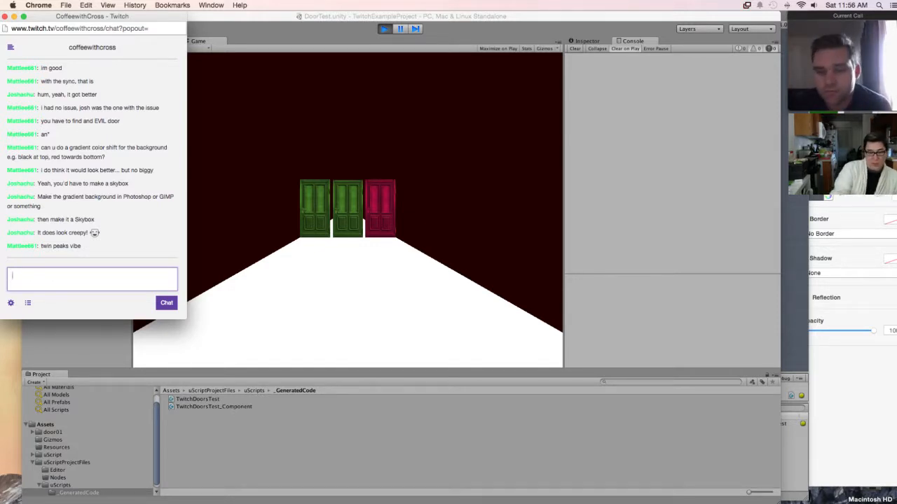
{"action": "key", "text": "super+Tab"}
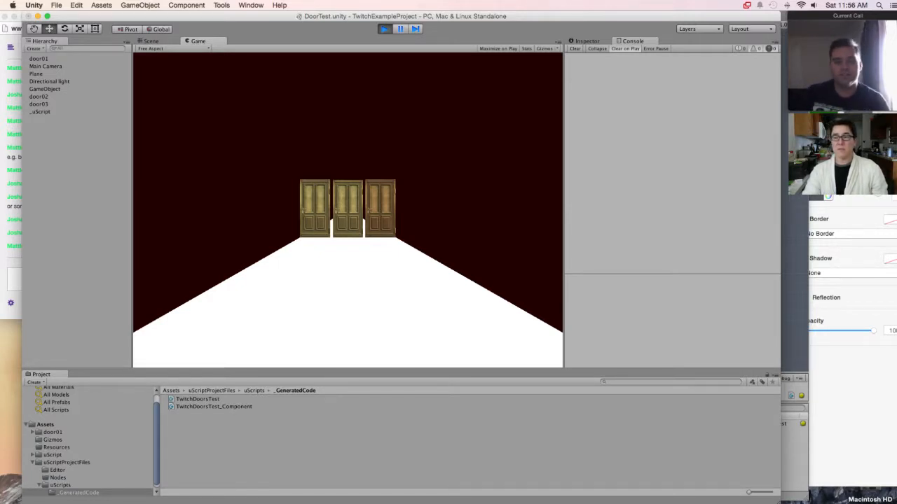
{"action": "left_click_drag", "start_coordinate": [405, 16], "coordinate": [412, 16]}
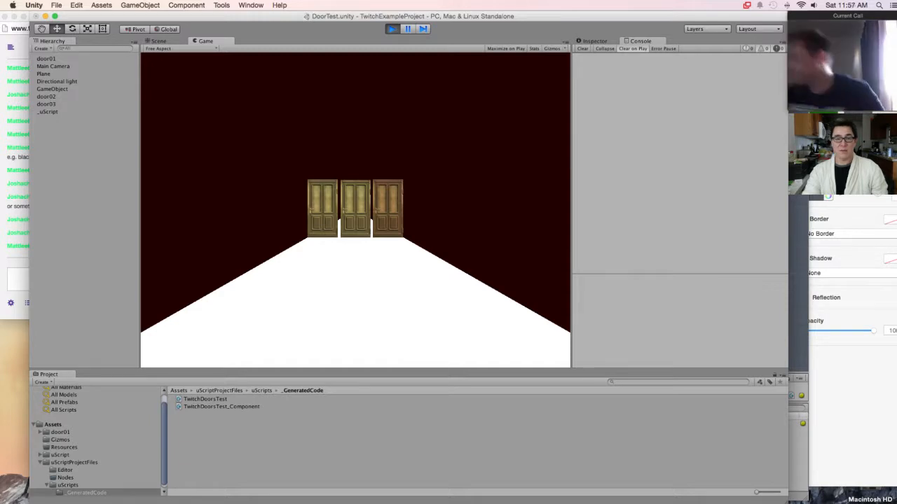
{"action": "left_click", "coordinate": [392, 29]}
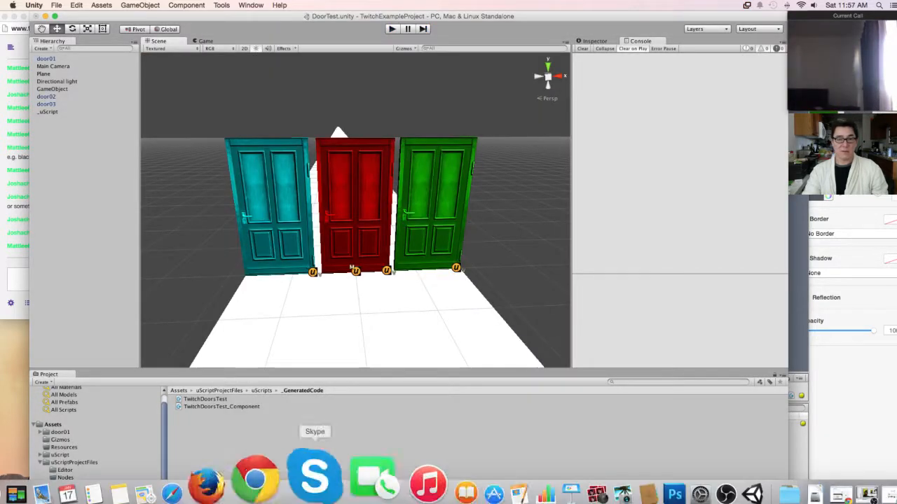
Step: Start quitting Skype and quit Unity, saving the changes to the DoorTest scene
{"action": "left_click", "coordinate": [18, 280]}
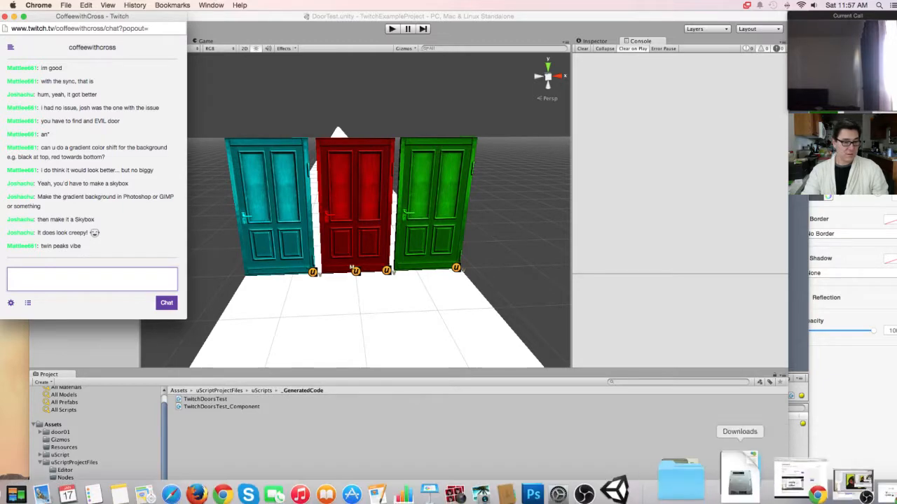
{"action": "left_click", "coordinate": [651, 477]}
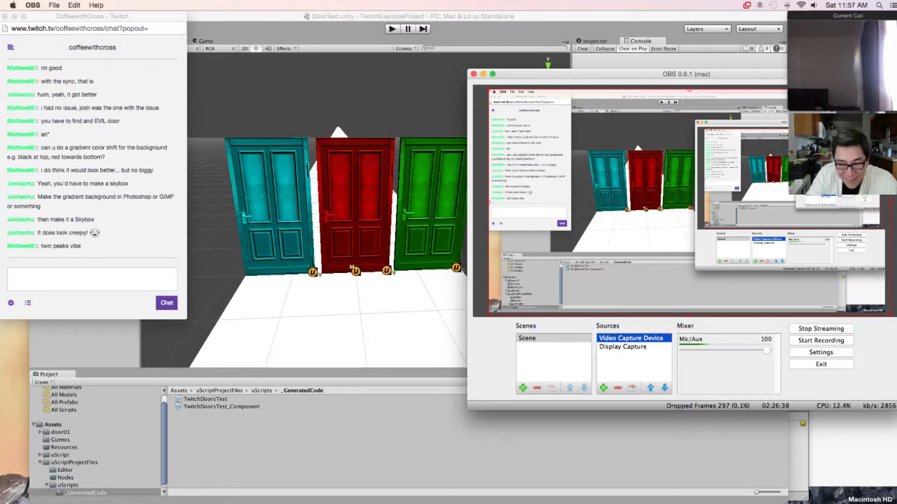
{"action": "mouse_move", "coordinate": [601, 499]}
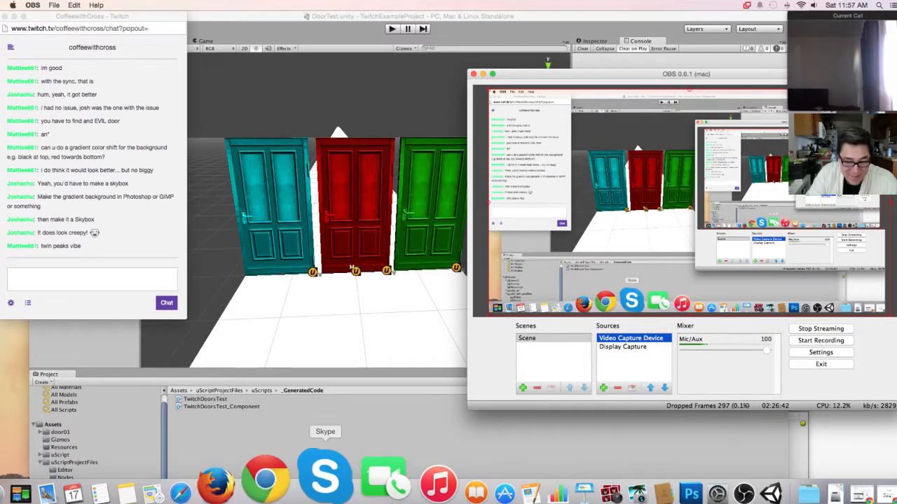
{"action": "right_click", "coordinate": [325, 482]}
{"action": "left_click", "coordinate": [328, 426]}
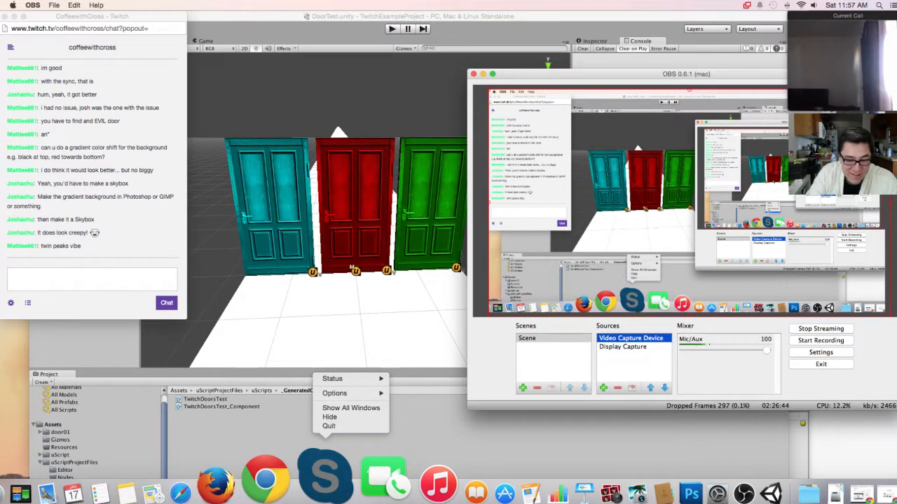
{"action": "key", "text": "super+q"}
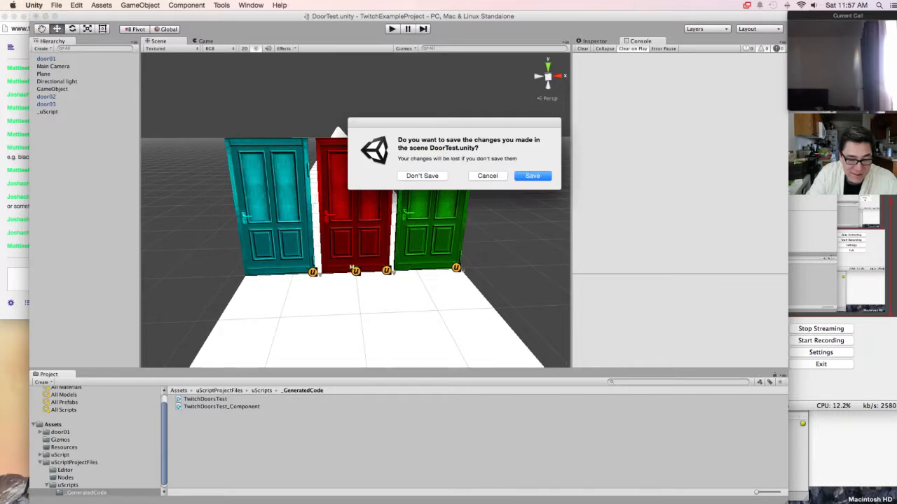
{"action": "key", "text": "Return"}
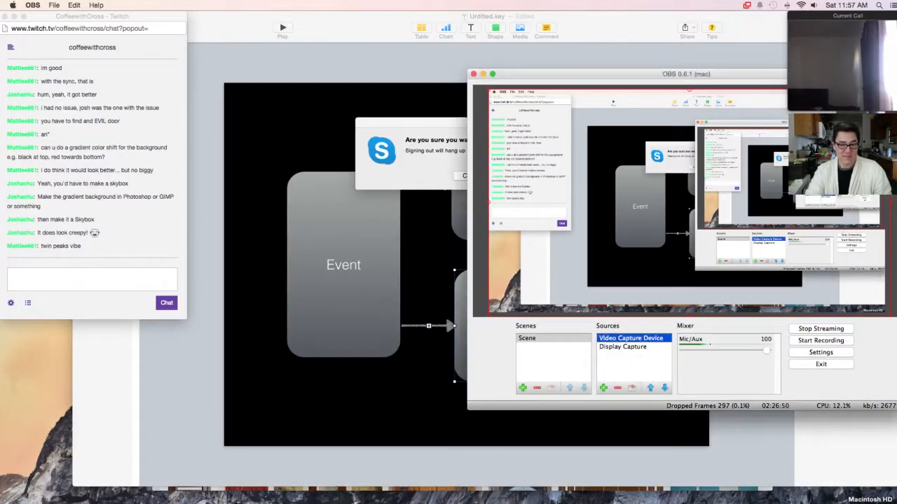
Step: Send the Twitch chat messages "right on", "was it informative for you?" and "give me some feedback on Tuesday"
{"action": "key", "text": "super+Tab"}
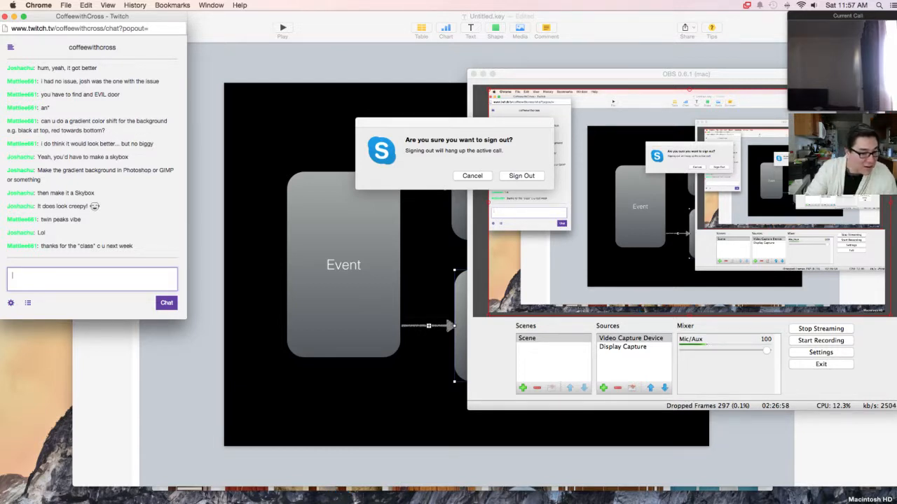
{"action": "type", "text": "right on"}
{"action": "key", "text": "Return"}
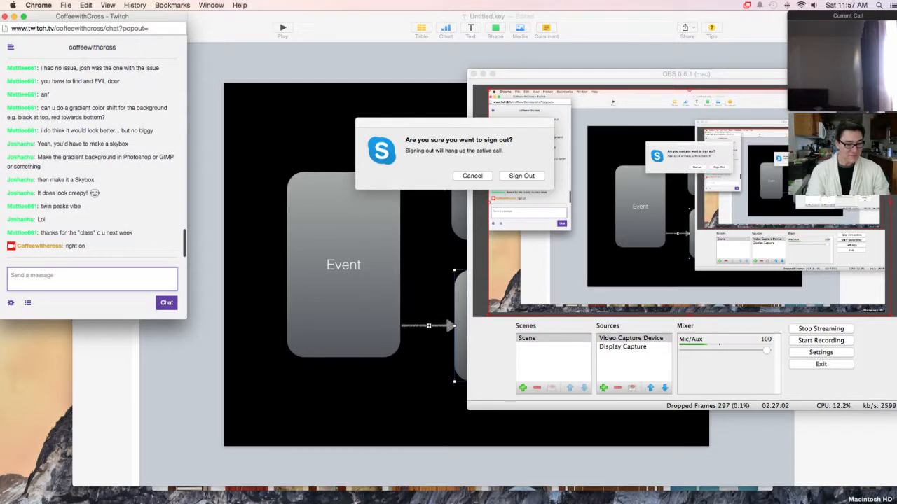
{"action": "type", "text": "was it in"}
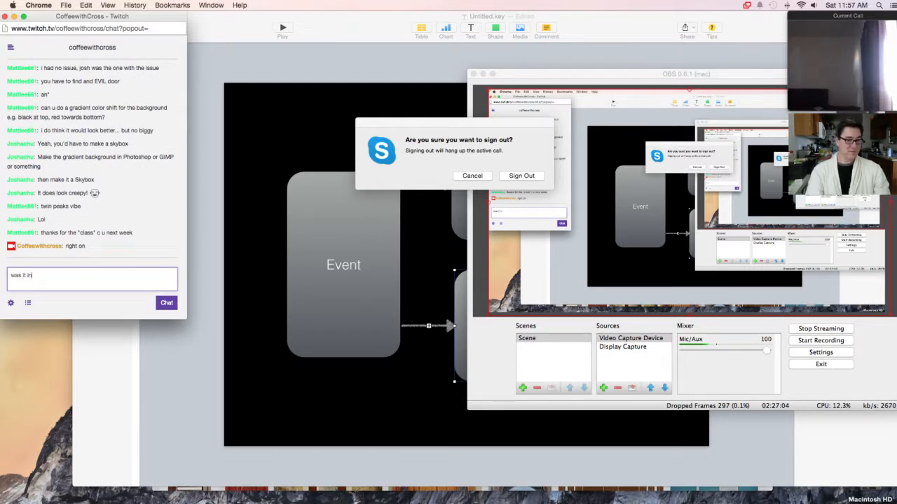
{"action": "type", "text": "formative for you?"}
{"action": "key", "text": "Return"}
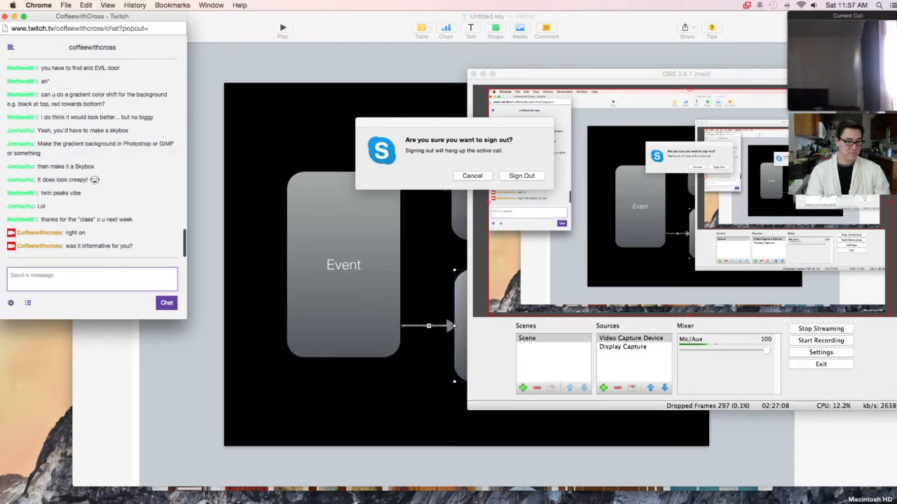
{"action": "type", "text": "hea"}
{"action": "key", "text": "BackSpace"}
{"action": "key", "text": "BackSpace"}
{"action": "key", "text": "BackSpace"}
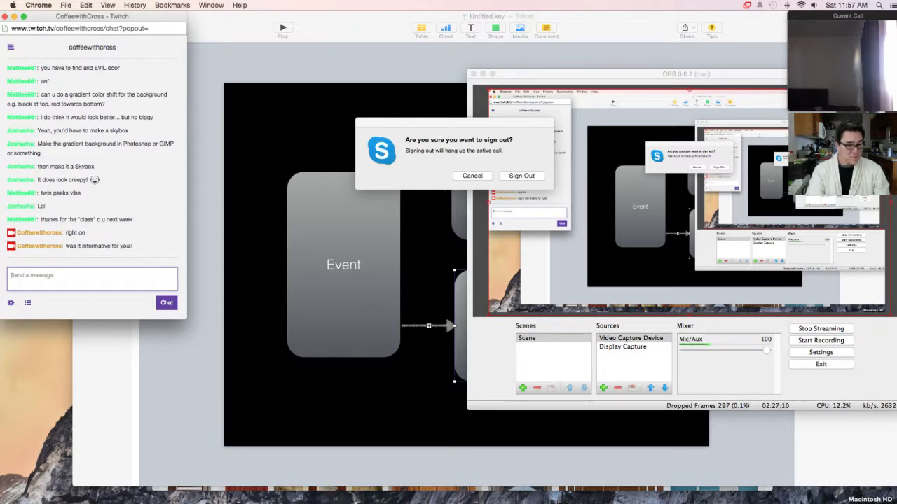
{"action": "type", "text": "give me some feedback on Tuesday"}
{"action": "key", "text": "Return"}
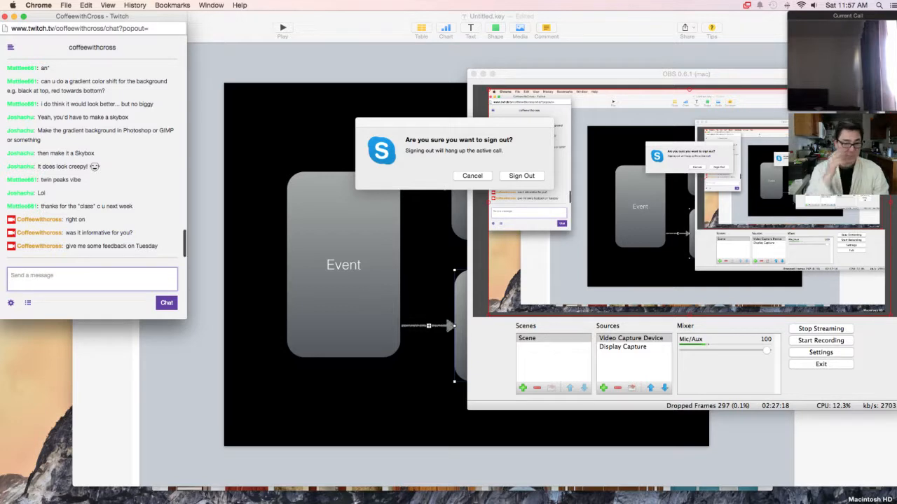
Step: Confirm signing out of Skype and reply "ok" in the Twitch chat
{"action": "left_click", "coordinate": [521, 176]}
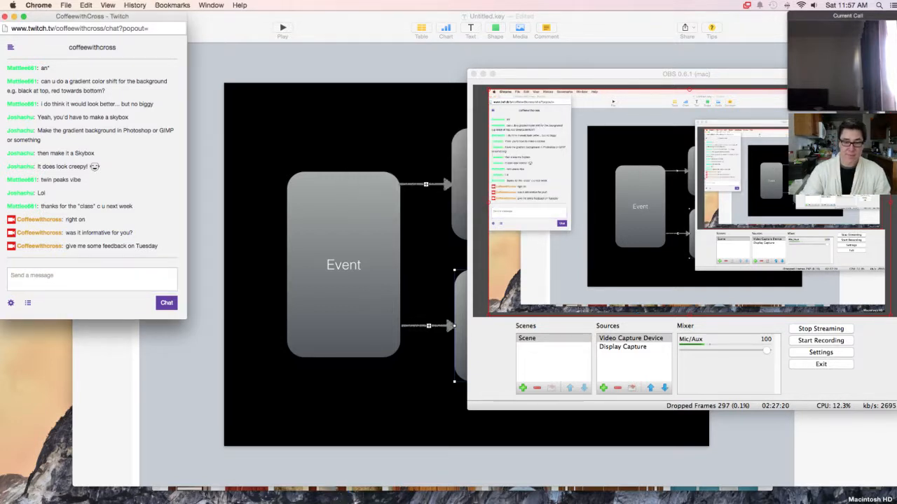
{"action": "left_click_drag", "start_coordinate": [630, 73], "coordinate": [616, 73]}
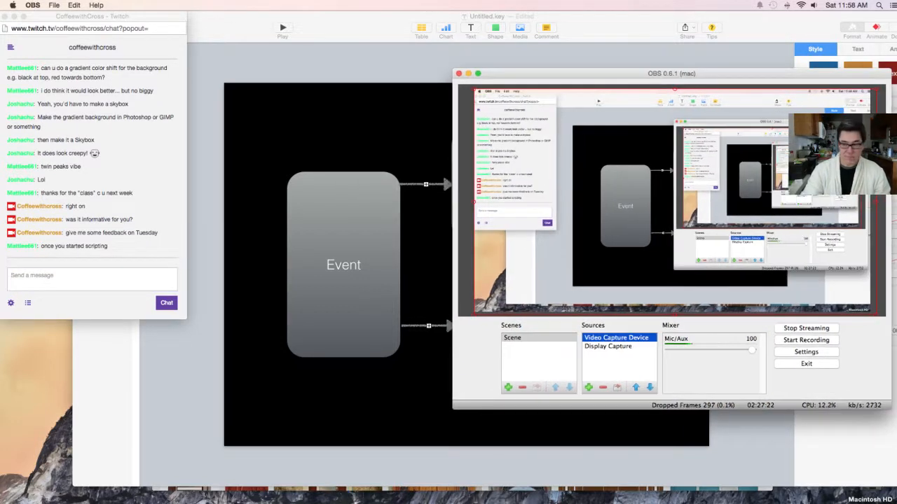
{"action": "left_click", "coordinate": [92, 278]}
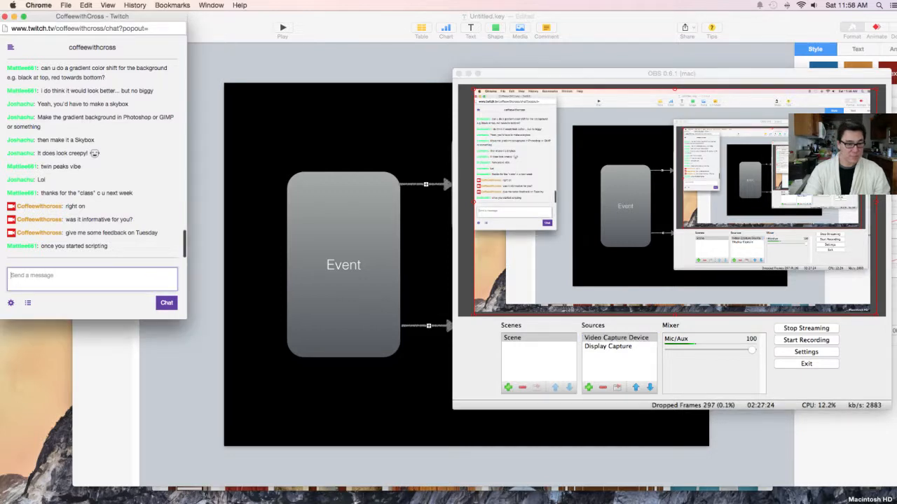
{"action": "type", "text": "ok"}
{"action": "key", "text": "Return"}
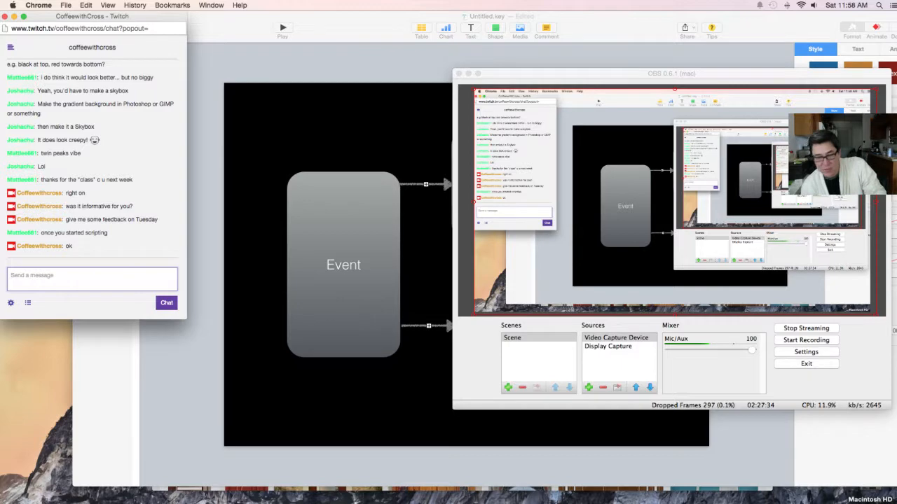
Step: Switch to Keynote, save the presentation as ThreeDoors.key, and quit Keynote
{"action": "key", "text": "super+Tab"}
{"action": "left_click_drag", "start_coordinate": [421, 16], "coordinate": [379, 16]}
{"action": "key", "text": "super+s"}
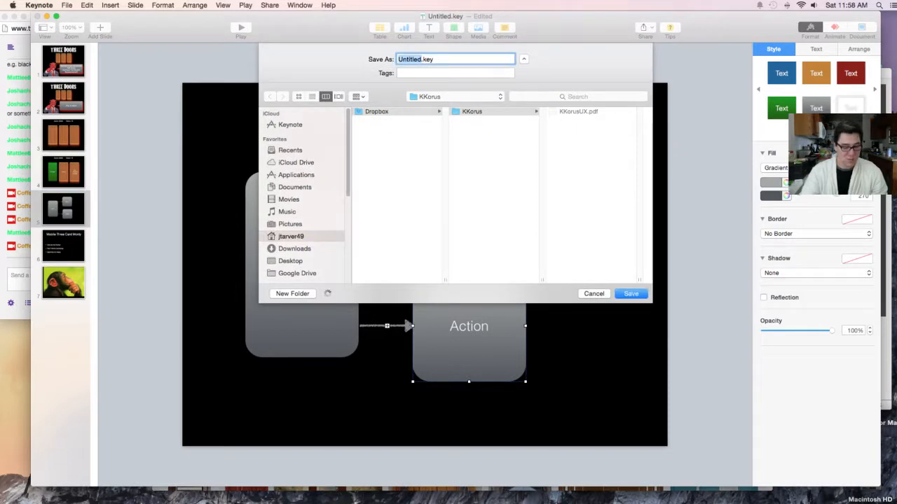
{"action": "type", "text": "Three"}
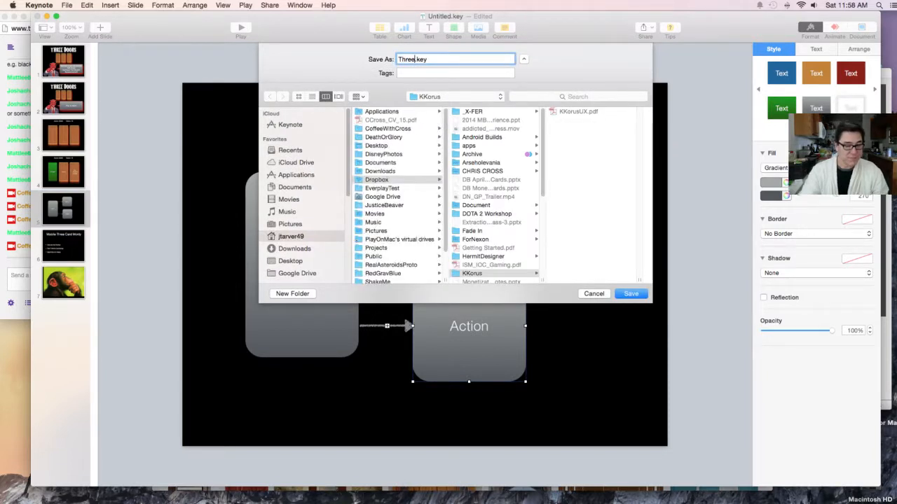
{"action": "type", "text": "Doors"}
{"action": "key", "text": "Return"}
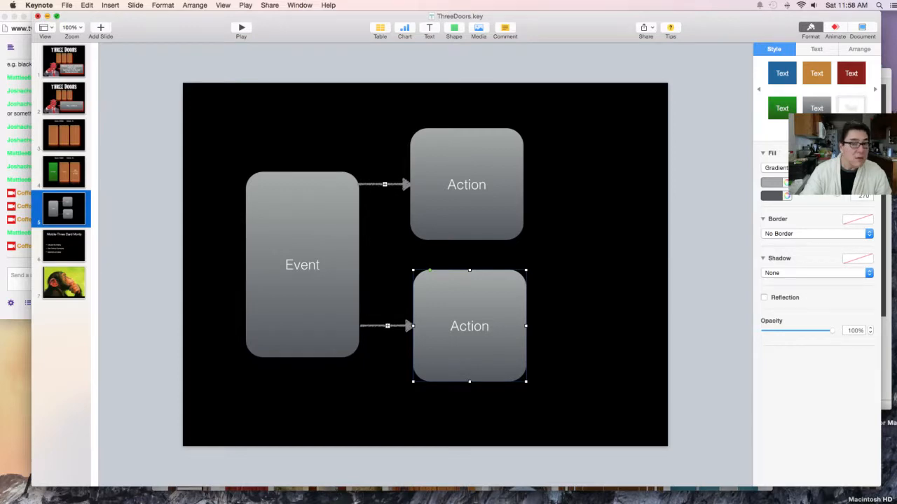
{"action": "key", "text": "super+q"}
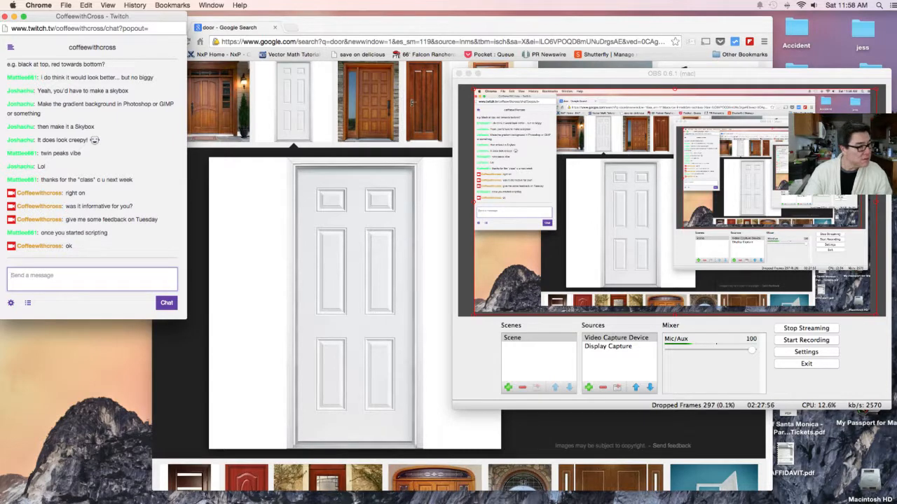
Step: Reposition the OBS window and send "ah got it" in the Twitch chat
{"action": "left_click", "coordinate": [615, 338]}
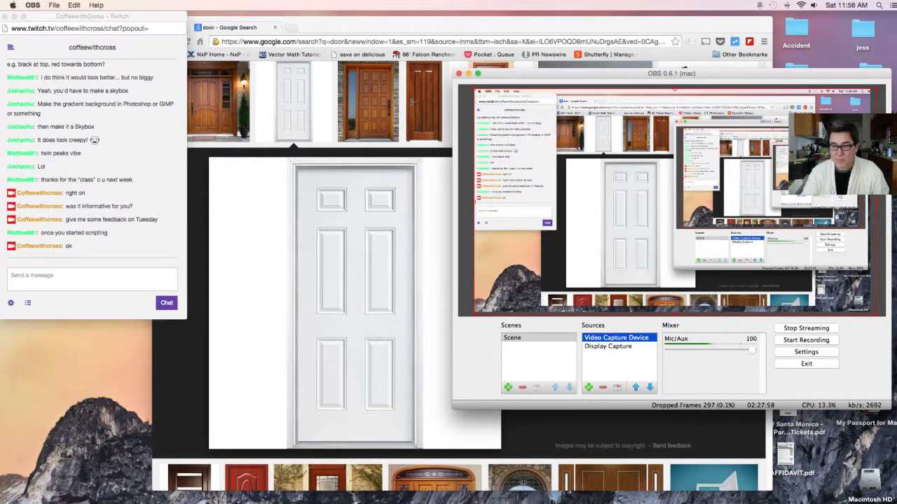
{"action": "mouse_move", "coordinate": [672, 74]}
{"action": "left_mouse_down"}
{"action": "mouse_move", "coordinate": [681, 74]}
{"action": "mouse_move", "coordinate": [680, 62]}
{"action": "left_mouse_up"}
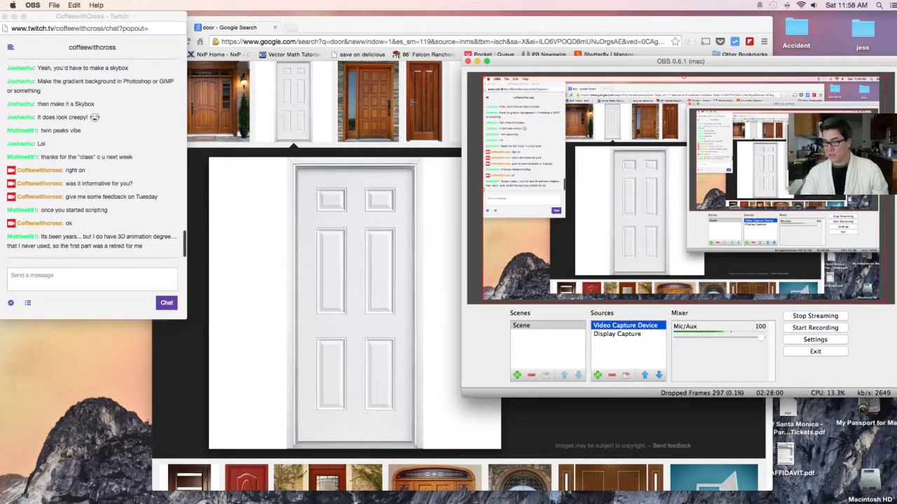
{"action": "left_click", "coordinate": [92, 279]}
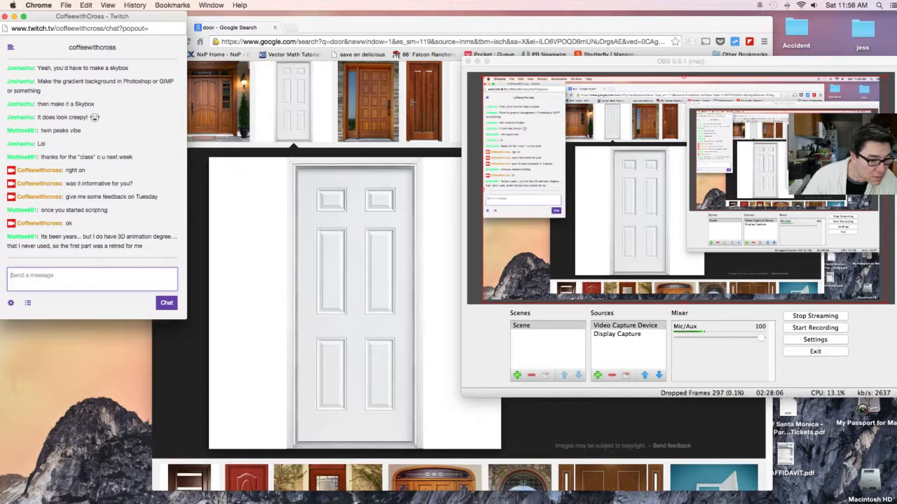
{"action": "type", "text": "ah got it"}
{"action": "key", "text": "Return"}
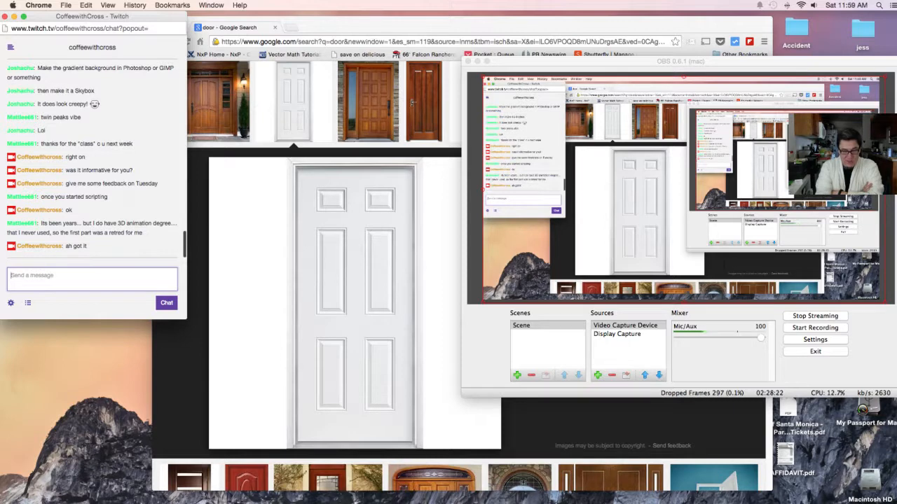
Step: Shift the OBS window slightly and bring the Chrome window with the door image search to the front
{"action": "left_click_drag", "start_coordinate": [680, 61], "coordinate": [673, 71]}
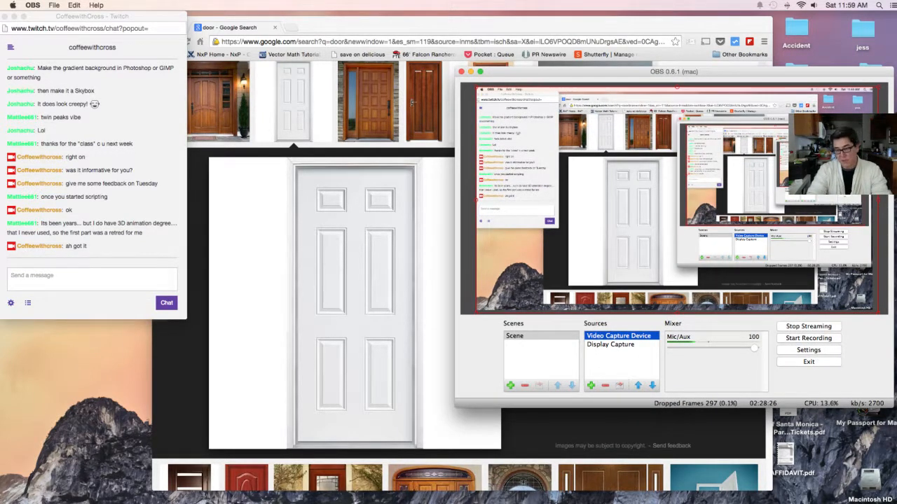
{"action": "left_click_drag", "start_coordinate": [674, 71], "coordinate": [675, 73]}
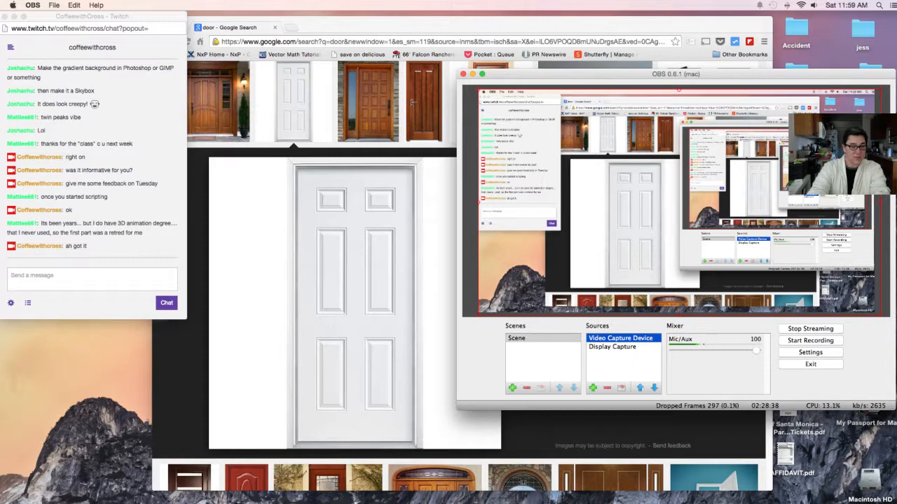
{"action": "left_click", "coordinate": [434, 28]}
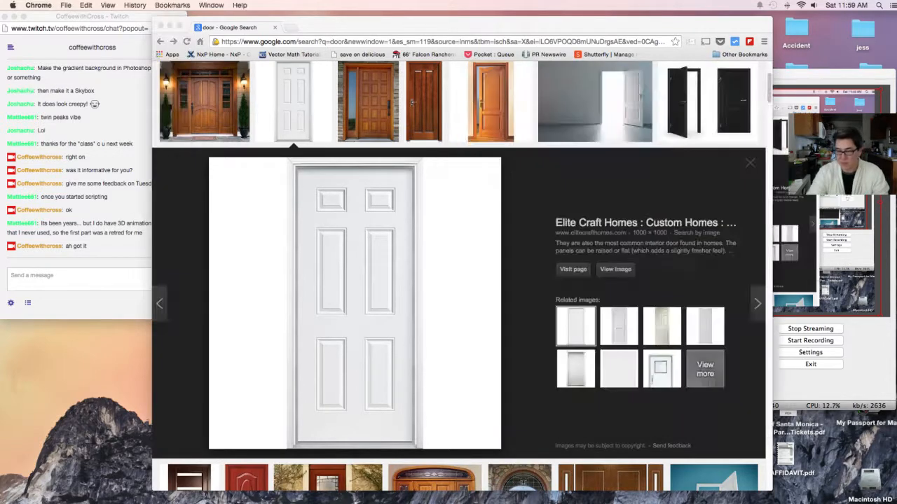